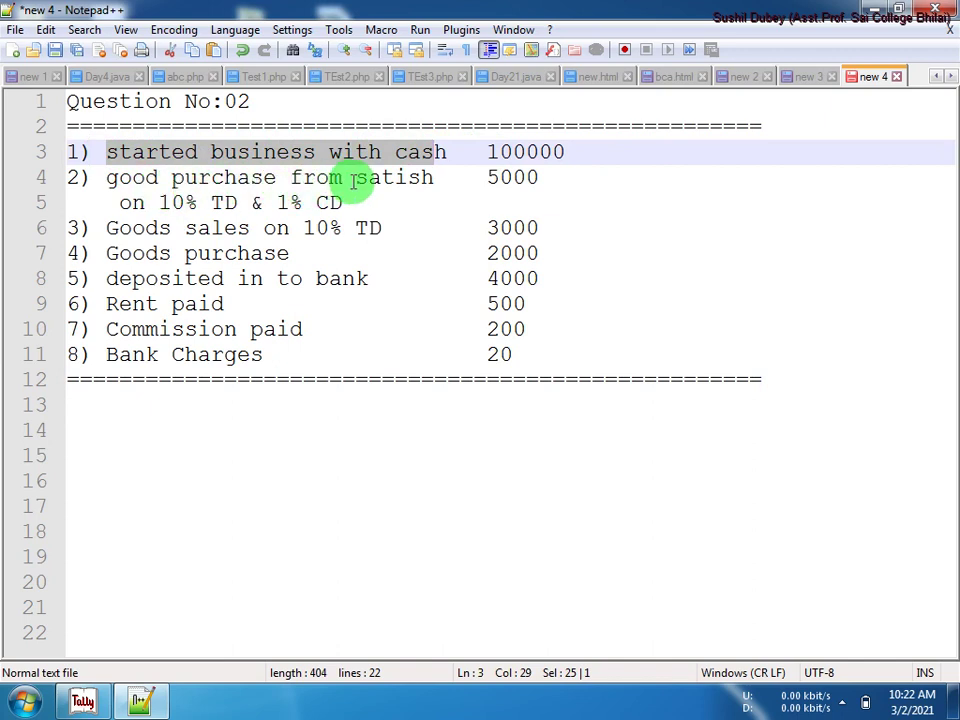
Step: Review the transactions of Question No:02, including the goods purchase with 10% TD and 1% CD and the goods sales on 10% TD
drag(355, 180, 404, 179)
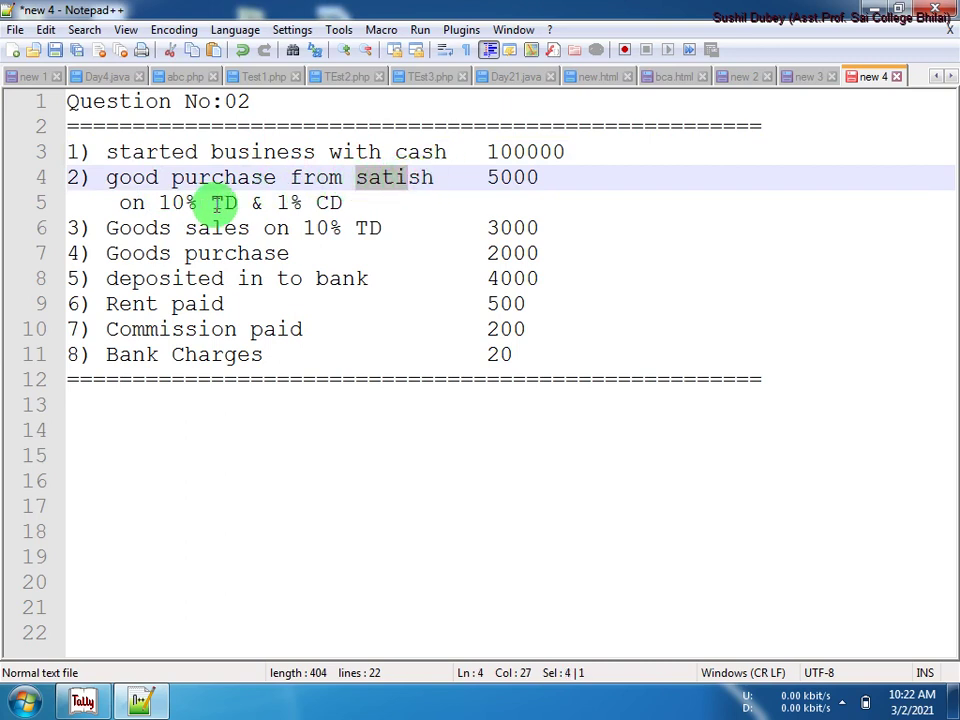
drag(159, 204, 340, 204)
drag(160, 229, 490, 226)
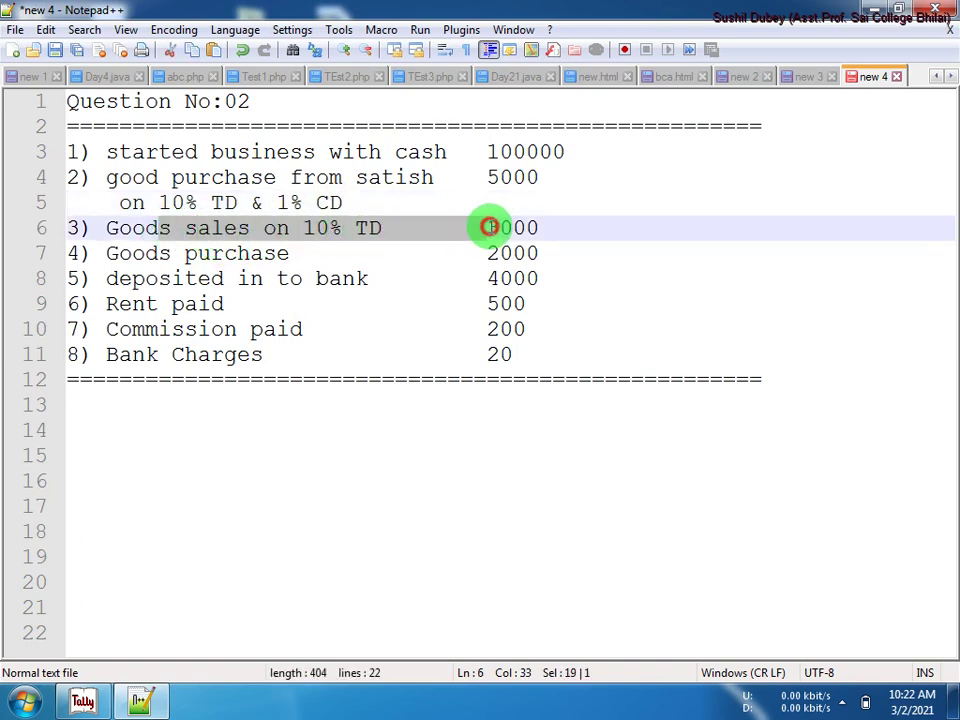
Step: Read through the journal entries worked out for the eight transactions and the list of required ledgers with their groups
click(738, 77)
click(315, 253)
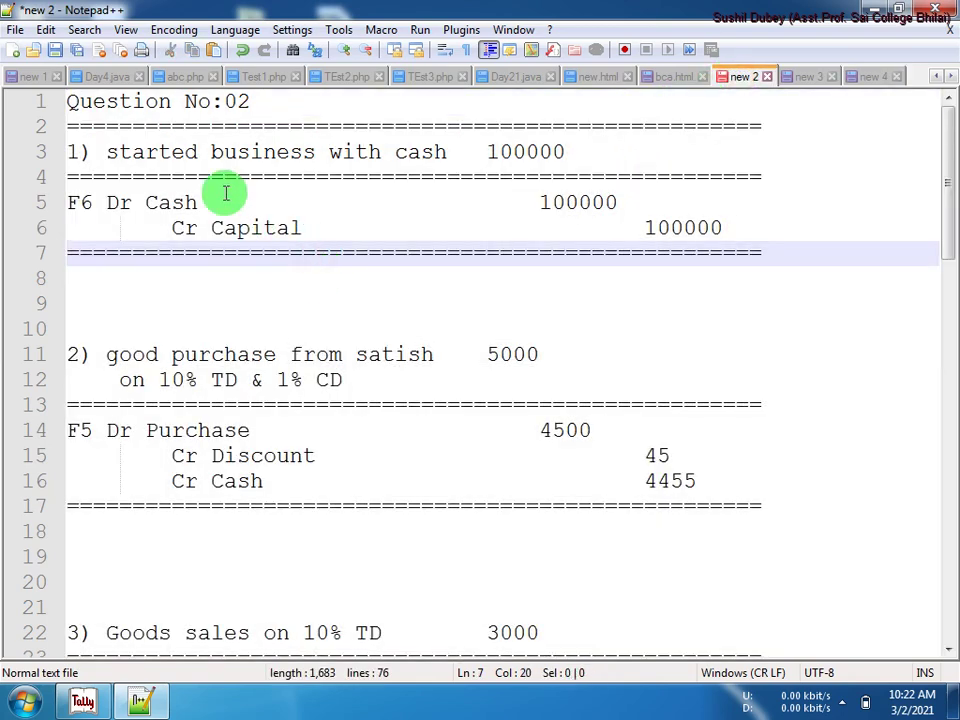
drag(72, 151, 585, 141)
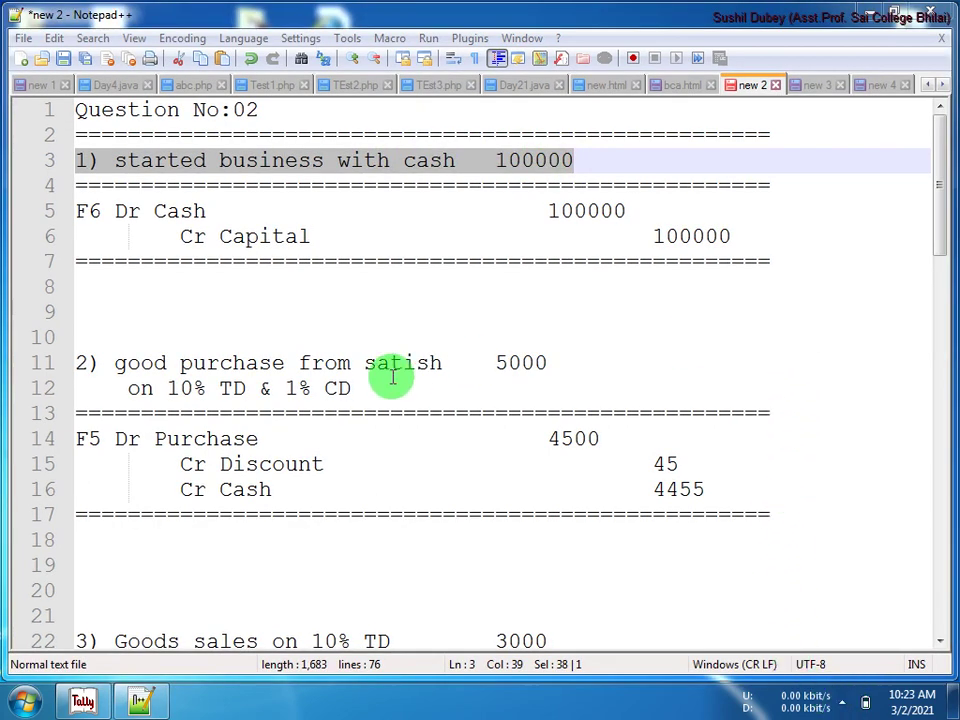
click(272, 312)
scroll(272, 343, down, 5)
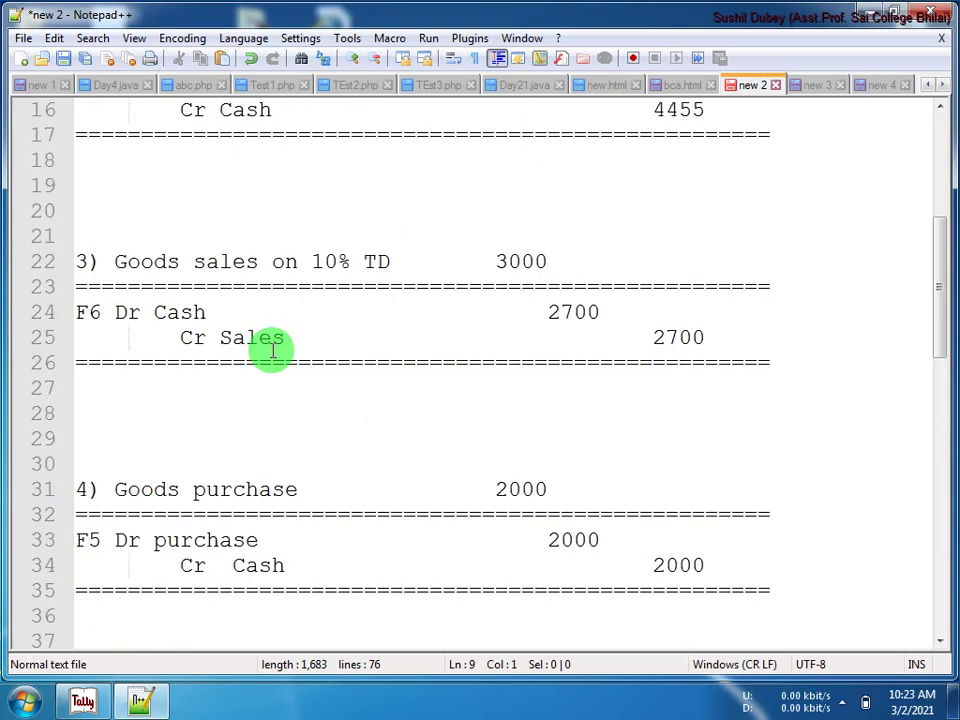
scroll(272, 350, down, 13)
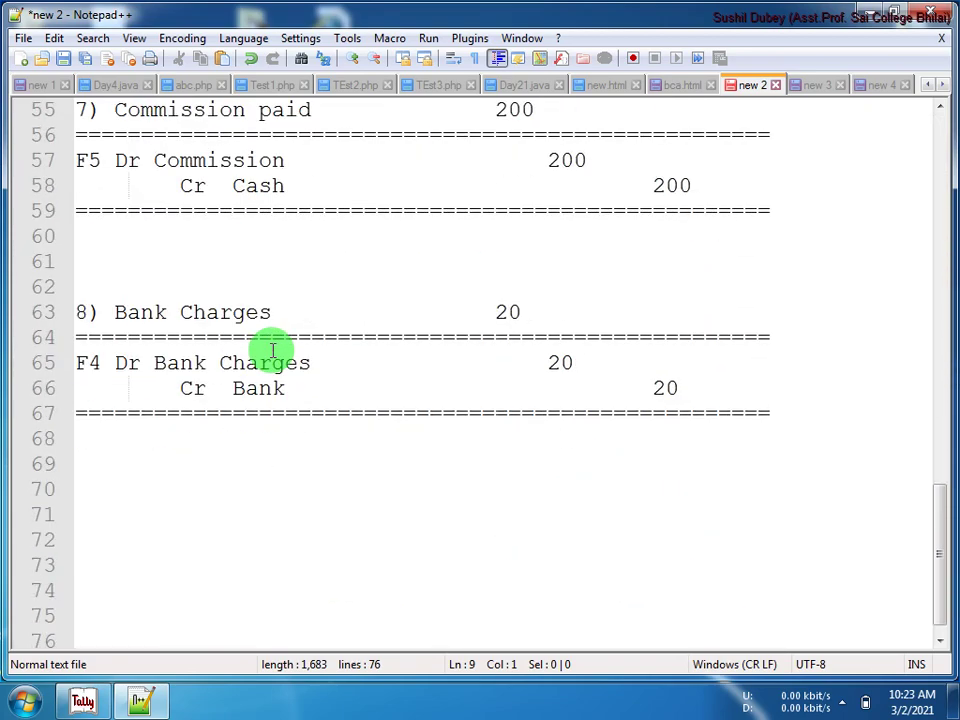
scroll(272, 350, up, 18)
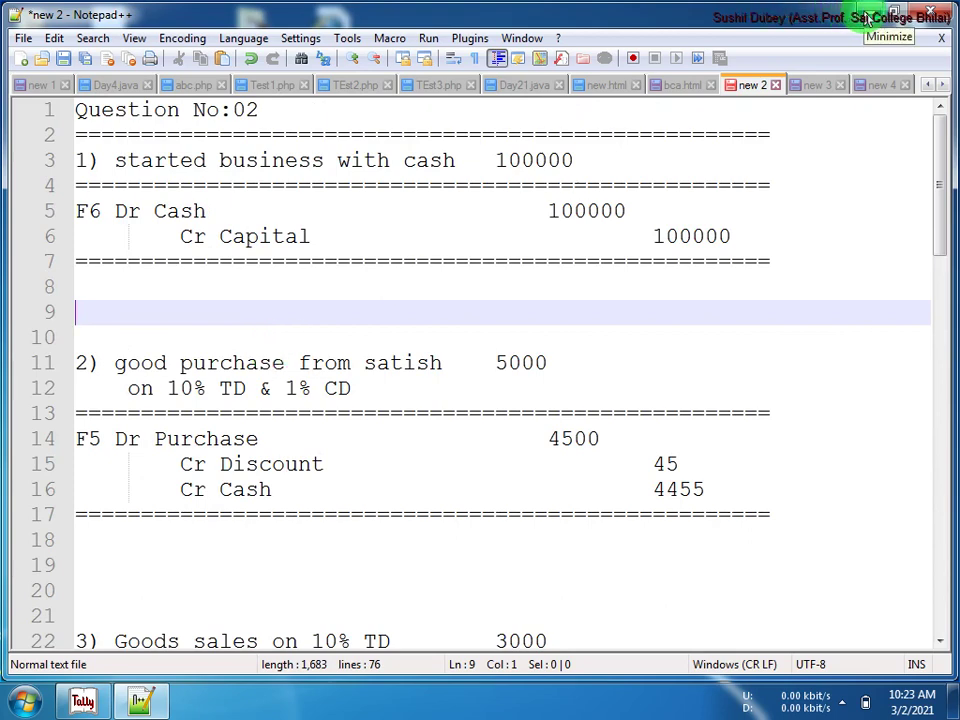
click(817, 87)
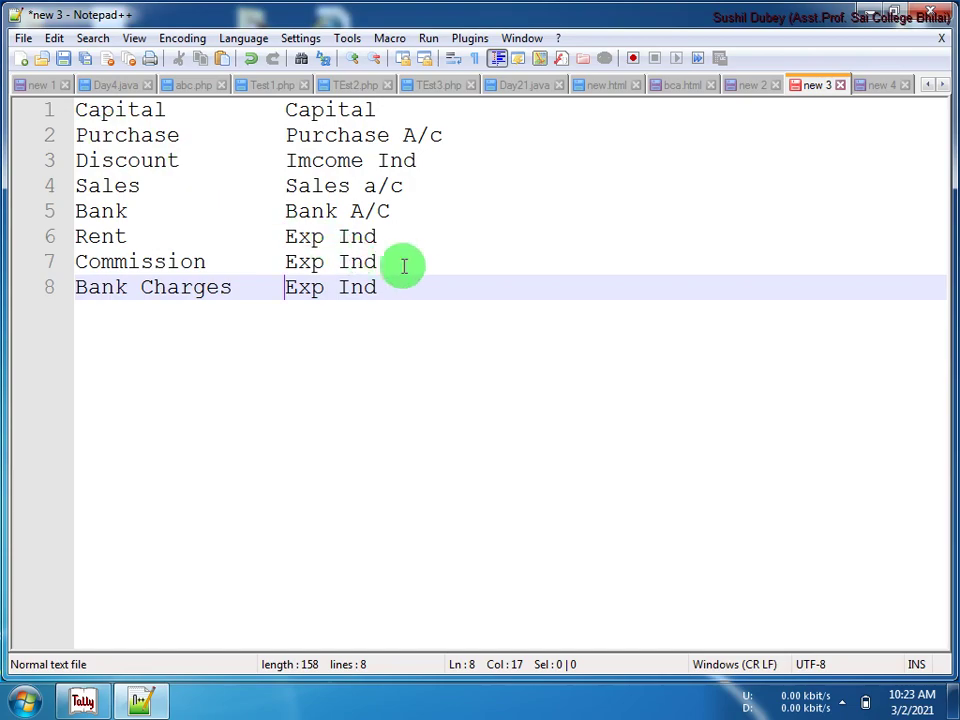
click(865, 16)
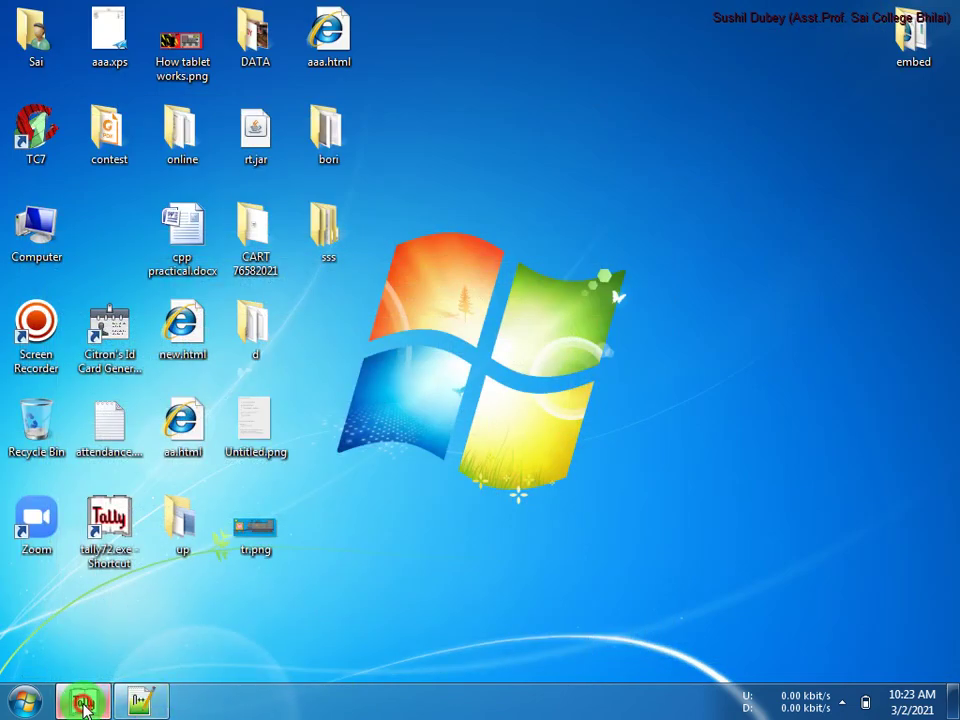
Step: Switch to Tally and start creating a company named Qu1, leaving the address blank and the state as Not Applicable
click(83, 702)
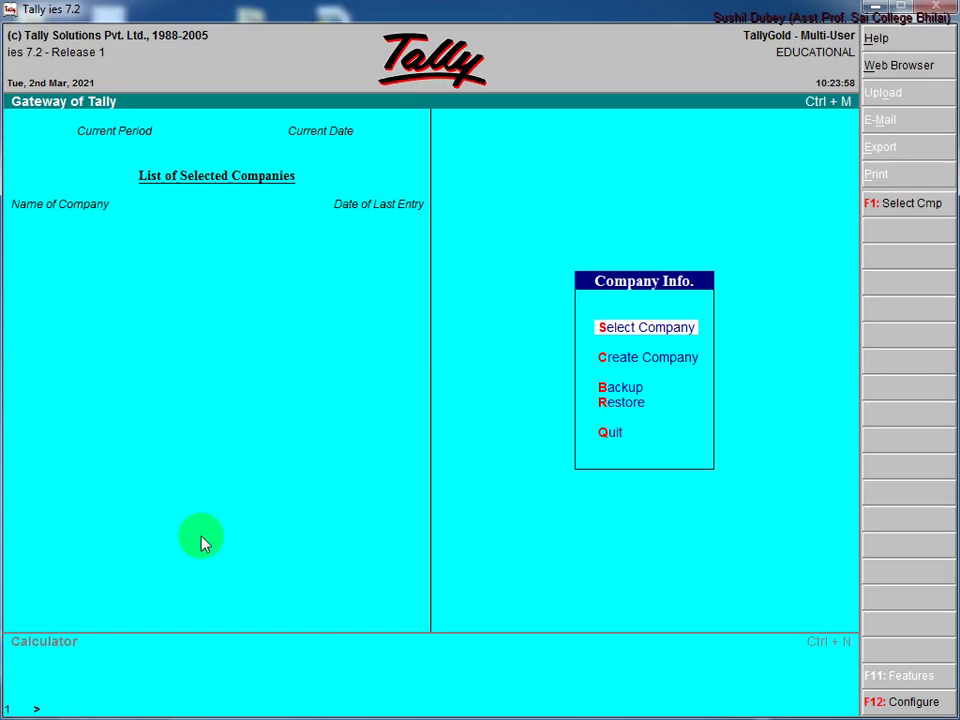
click(641, 360)
click(641, 360)
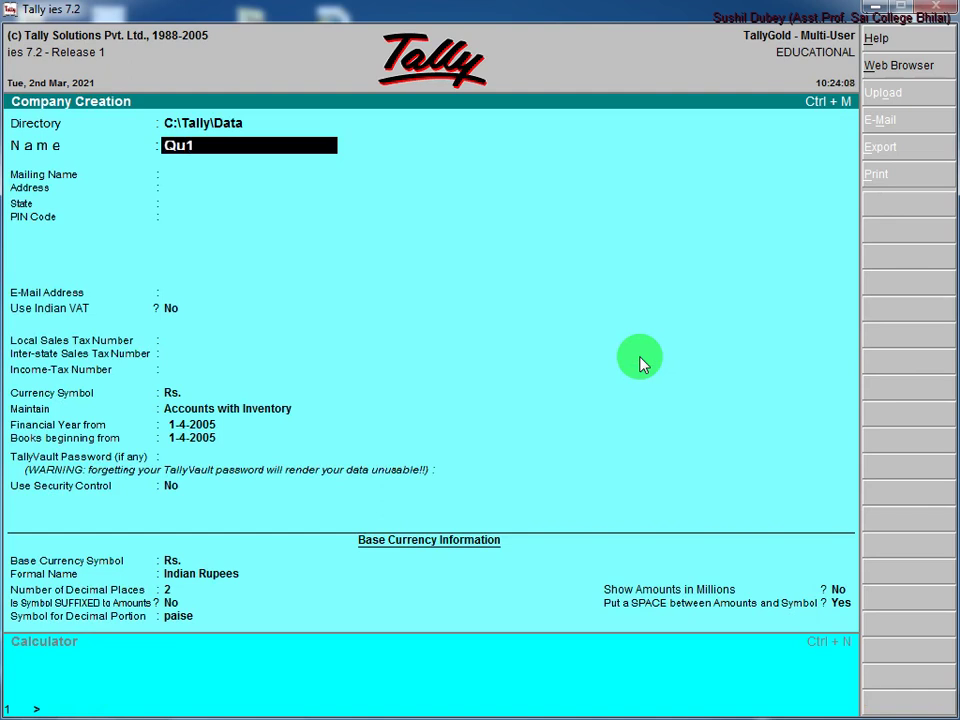
text(Qu1)
key(Return)
key(Return)
key(Return)
key(Return)
key(Return)
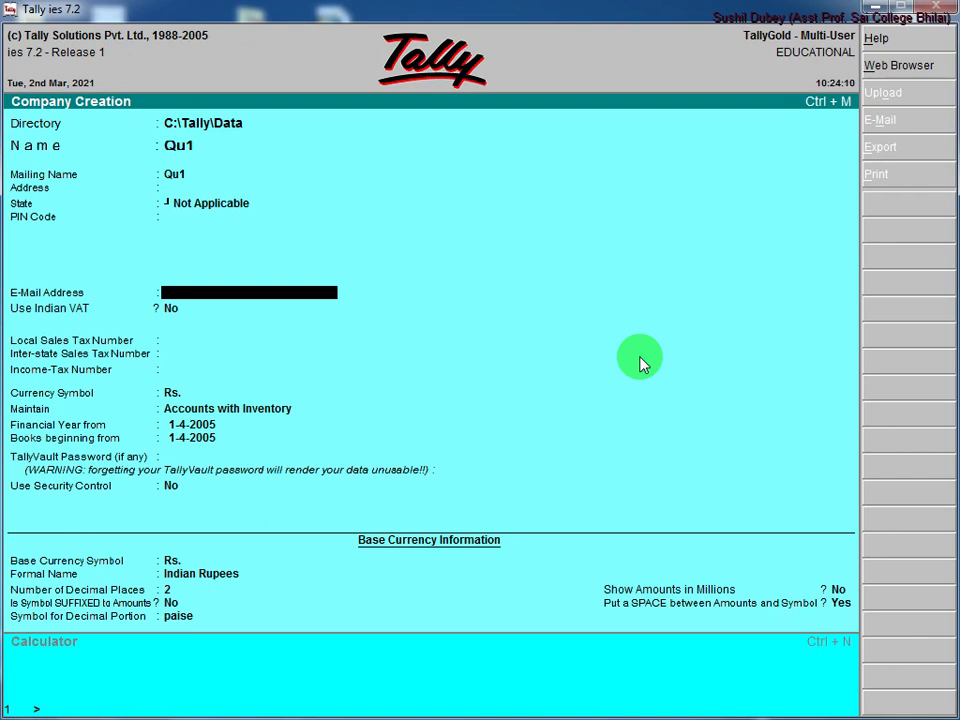
Step: Set the company to maintain Accounts Only, keep the default values in the remaining fields and accept the company creation
key(Return)
key(Return)
key(Return)
key(Return)
key(Return)
key(Return)
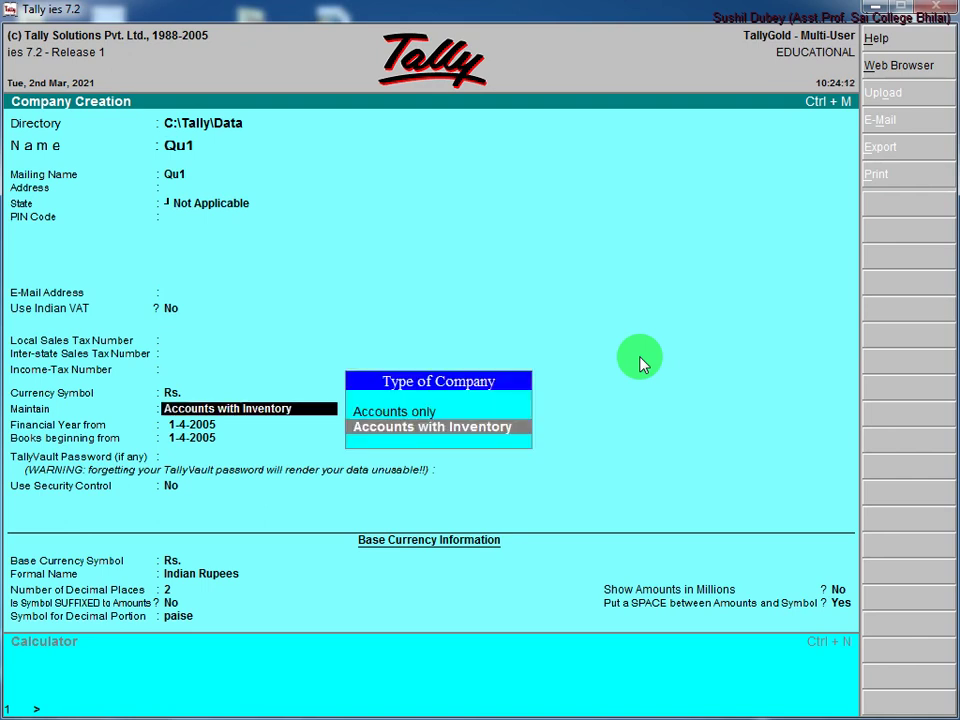
key(Up)
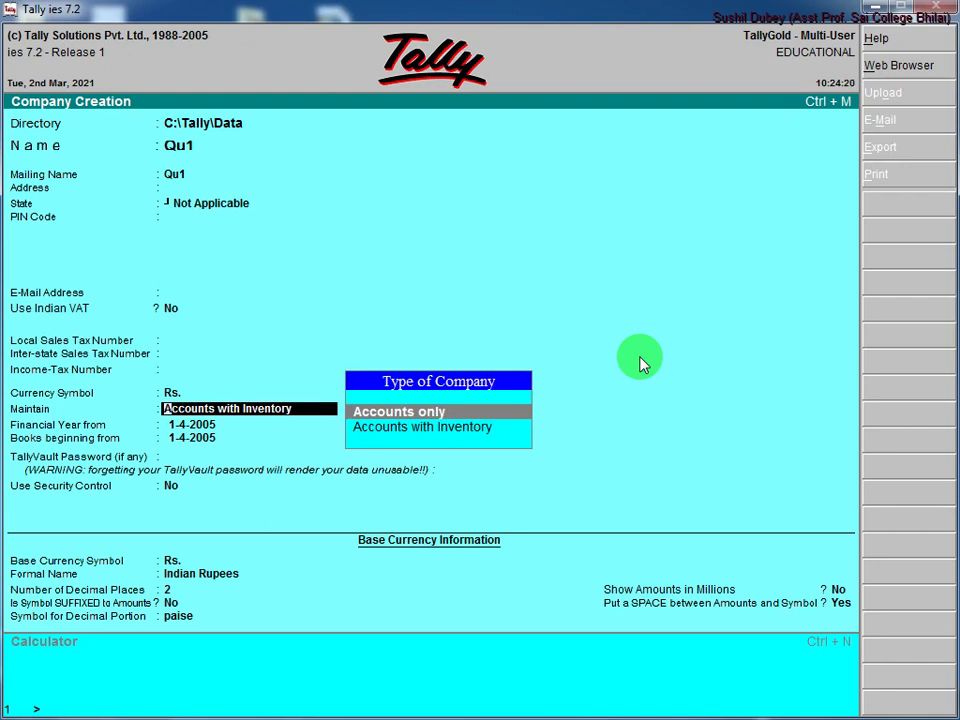
key(Return)
key(Return)
key(Return)
key(Return)
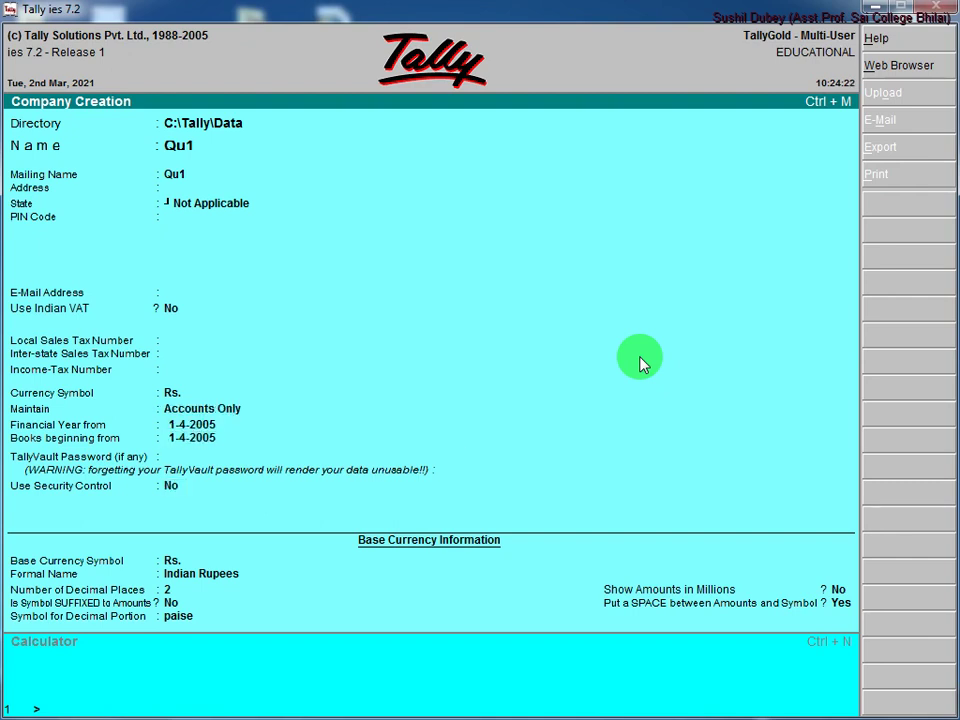
key(Return)
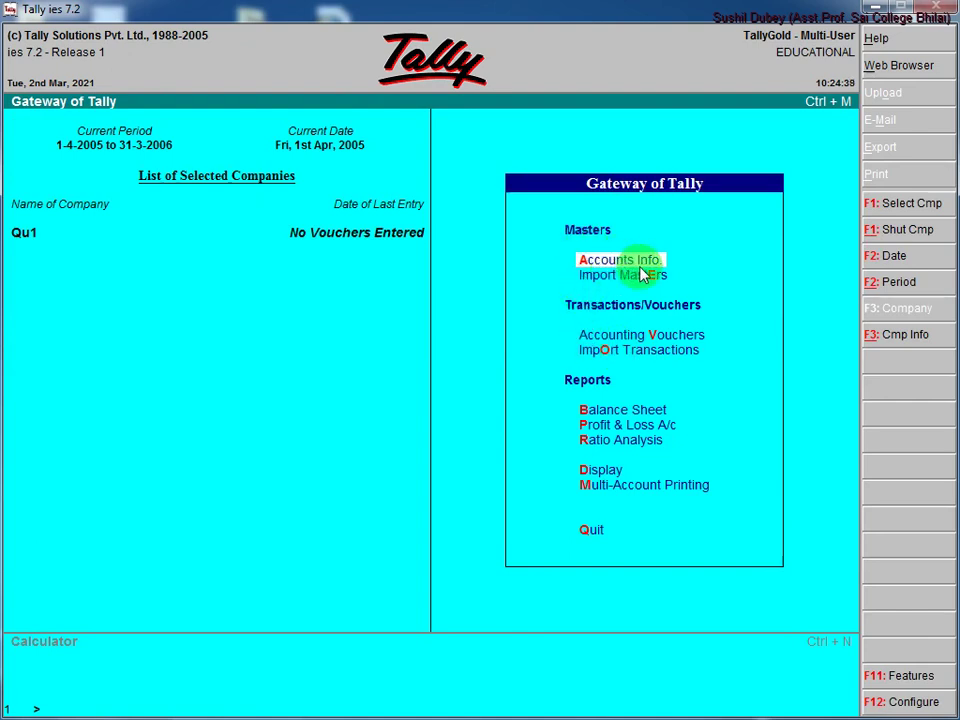
Step: Examine which ledgers already exist in company Qu1 through the single-ledger display, and return to the Gateway of Tally
key(Return)
key(Down)
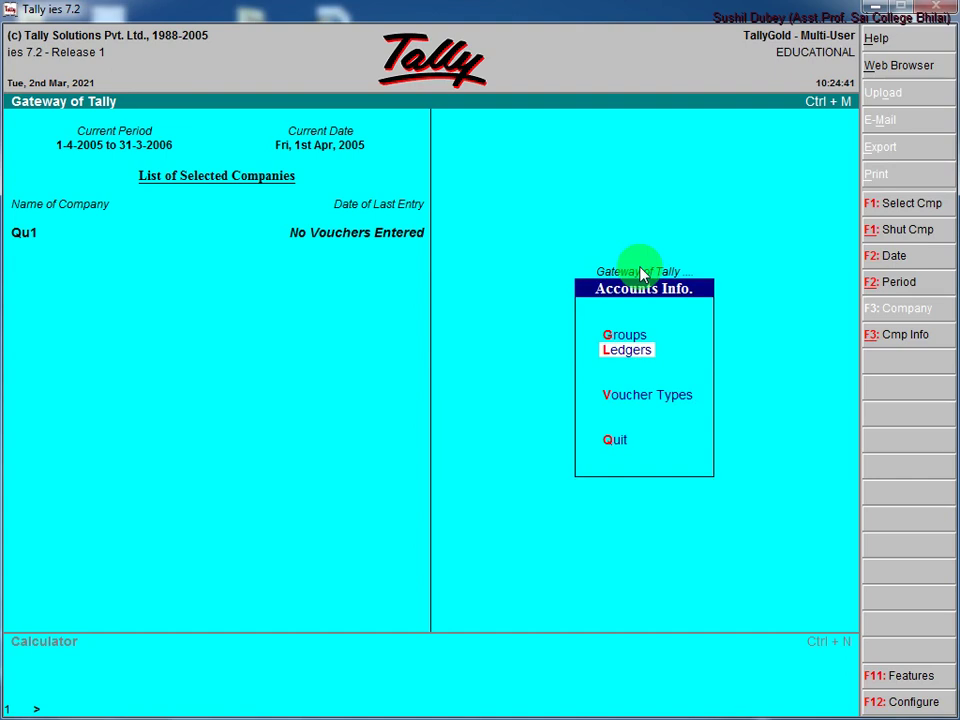
key(Return)
key(Down)
key(Return)
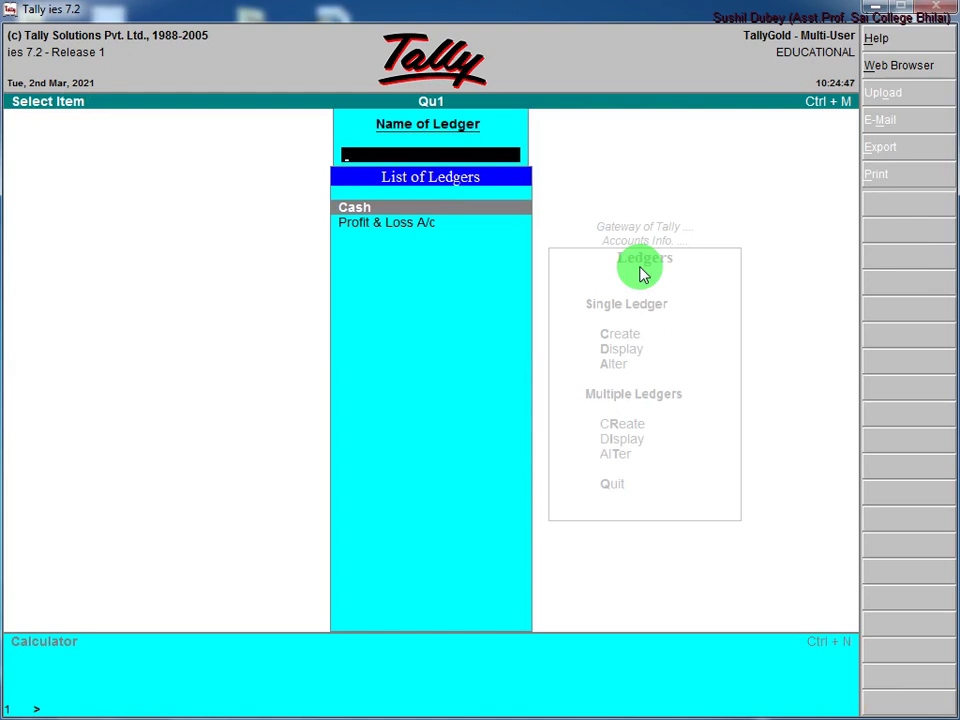
key(Escape)
key(Escape)
key(Escape)
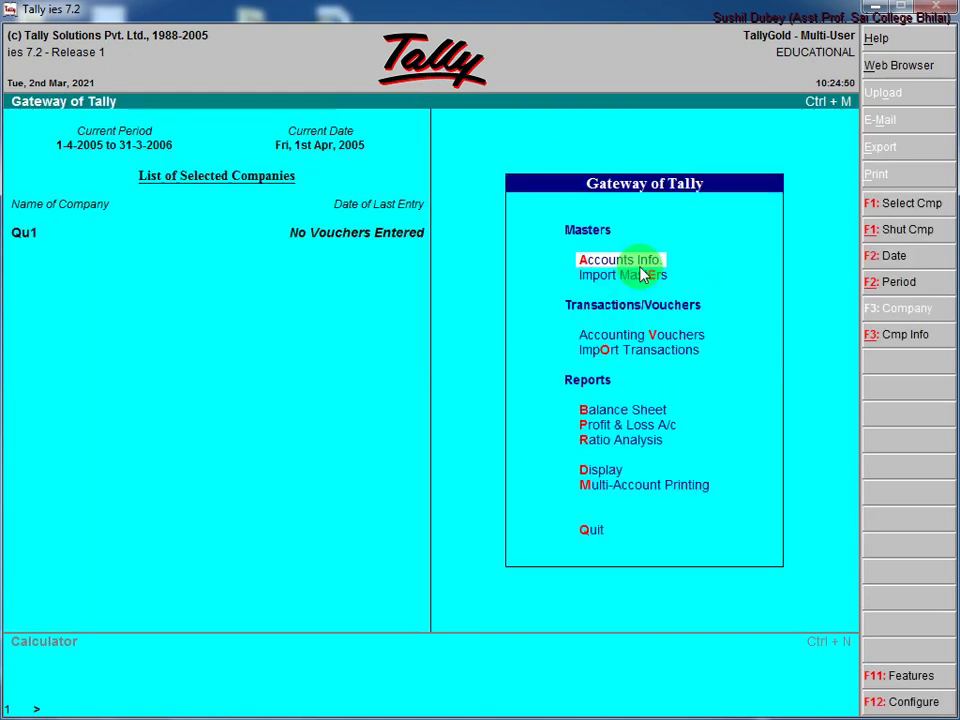
Step: Open creation of a single ledger for company Qu1 and consult the required ledger list in Notepad++ before returning to Tally
key(Return)
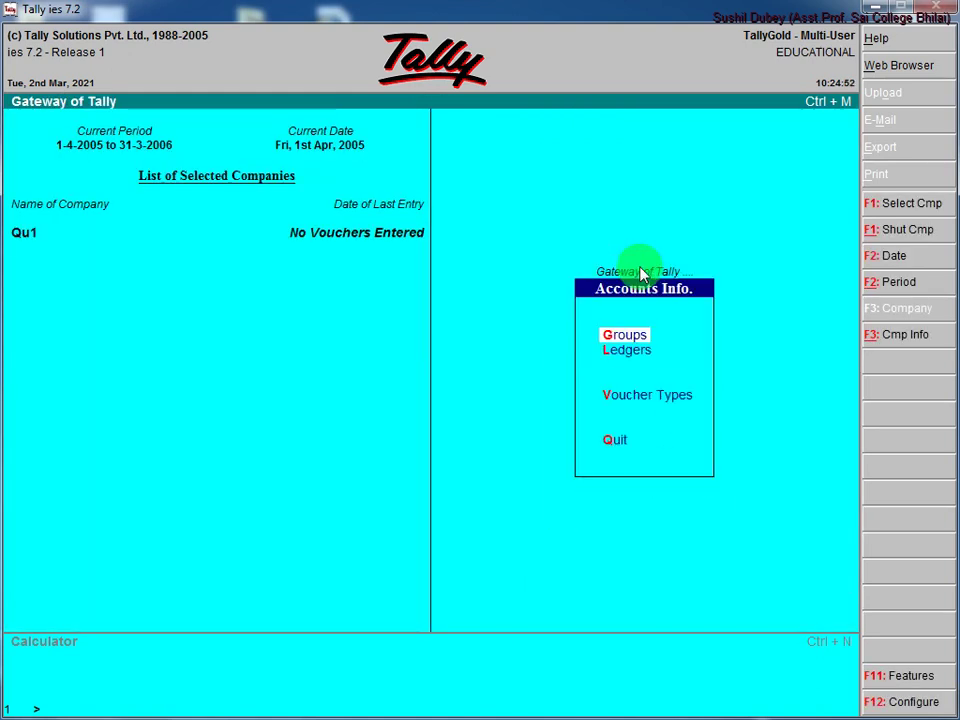
key(Down)
key(Return)
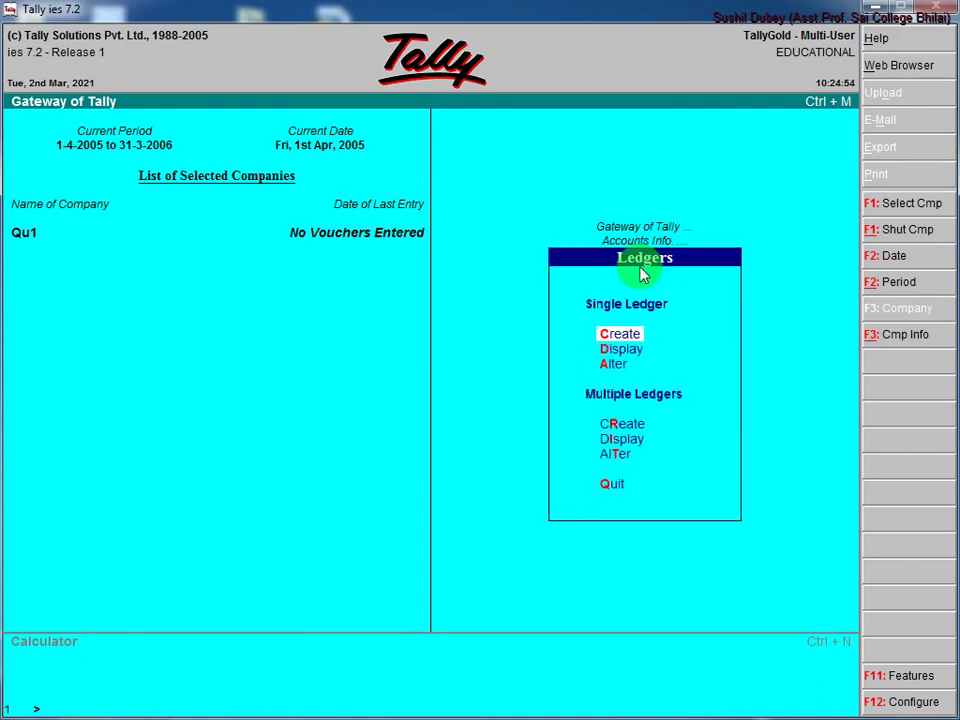
key(Return)
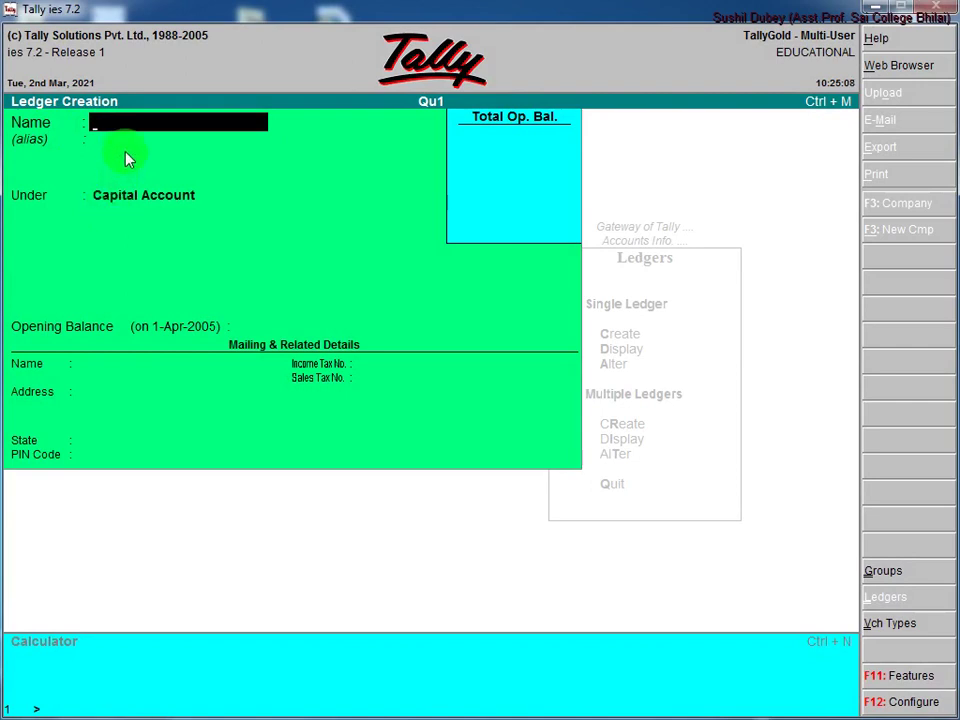
key(super)
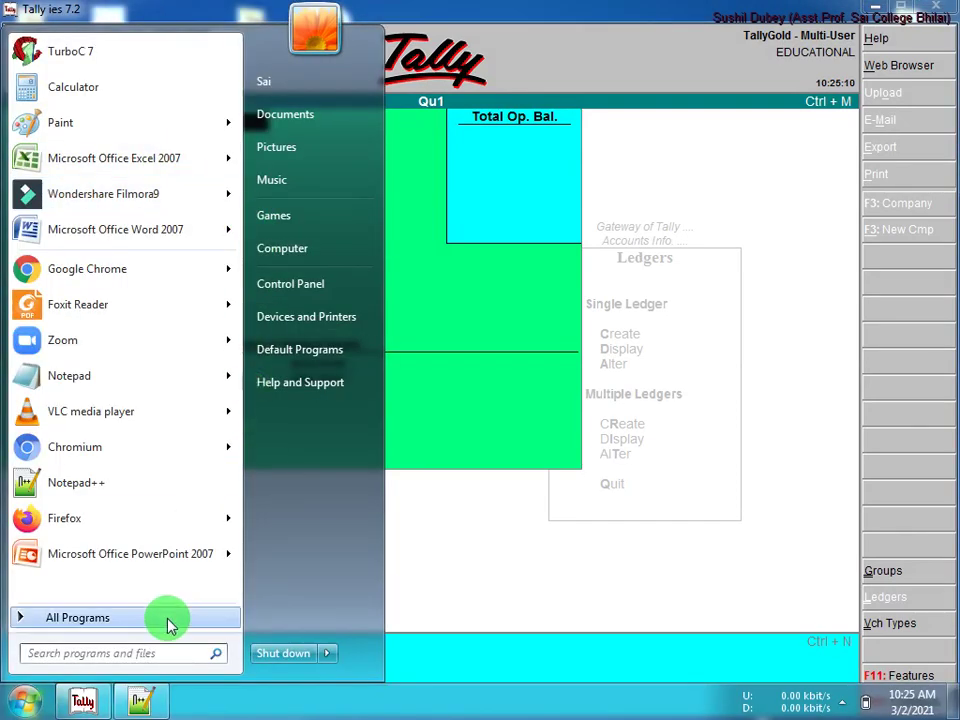
click(143, 705)
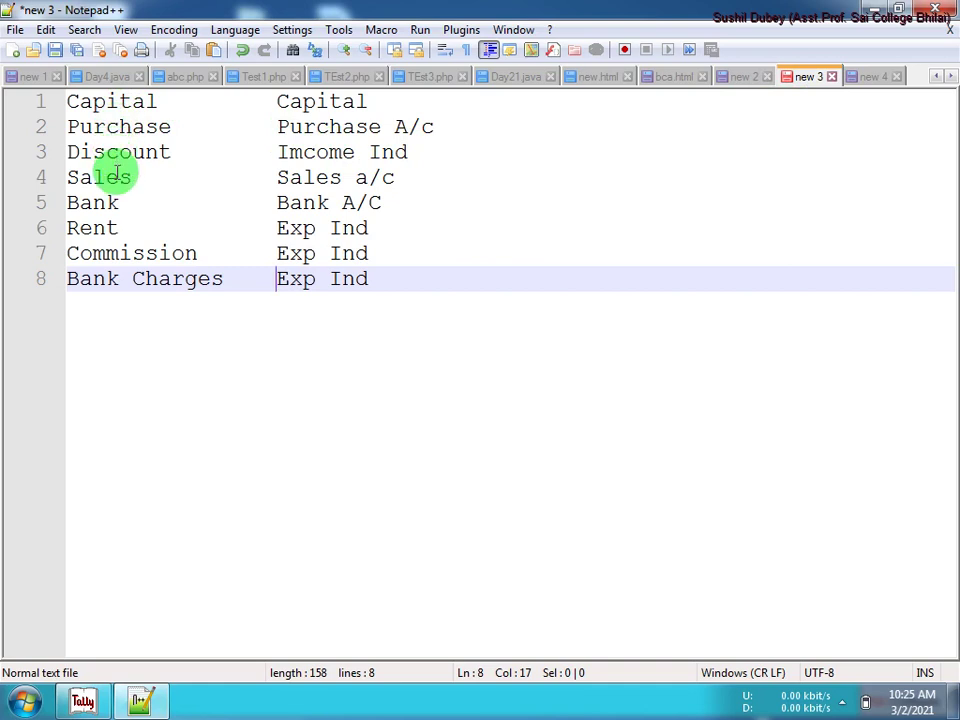
click(82, 702)
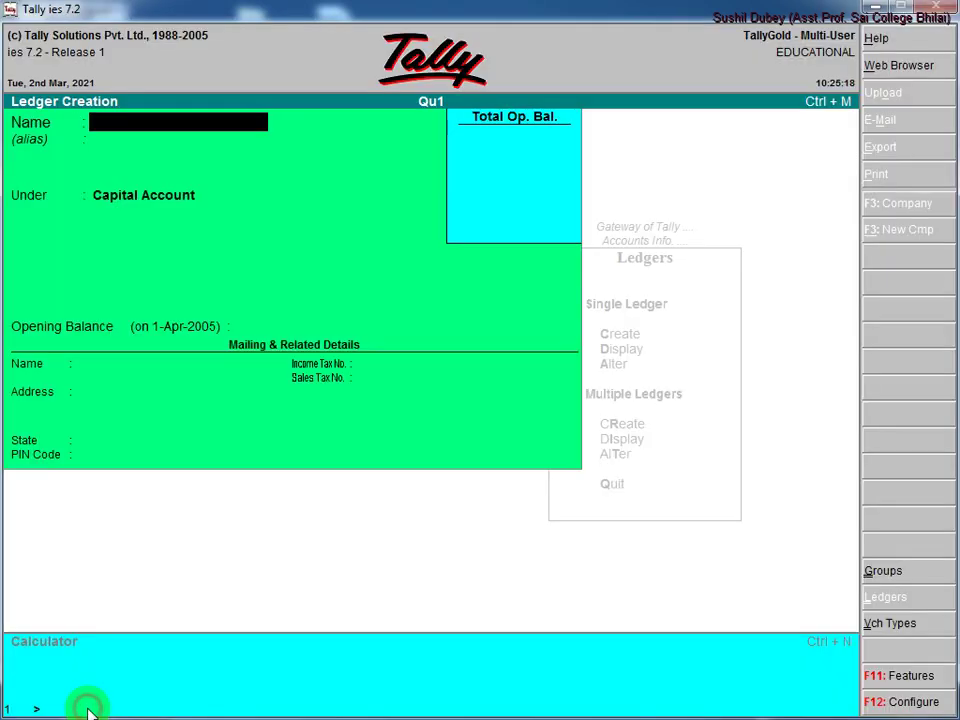
Step: Create a ledger named Capital under the Capital Account group, leaving its opening balance and mailing details at their defaults
text(Capital)
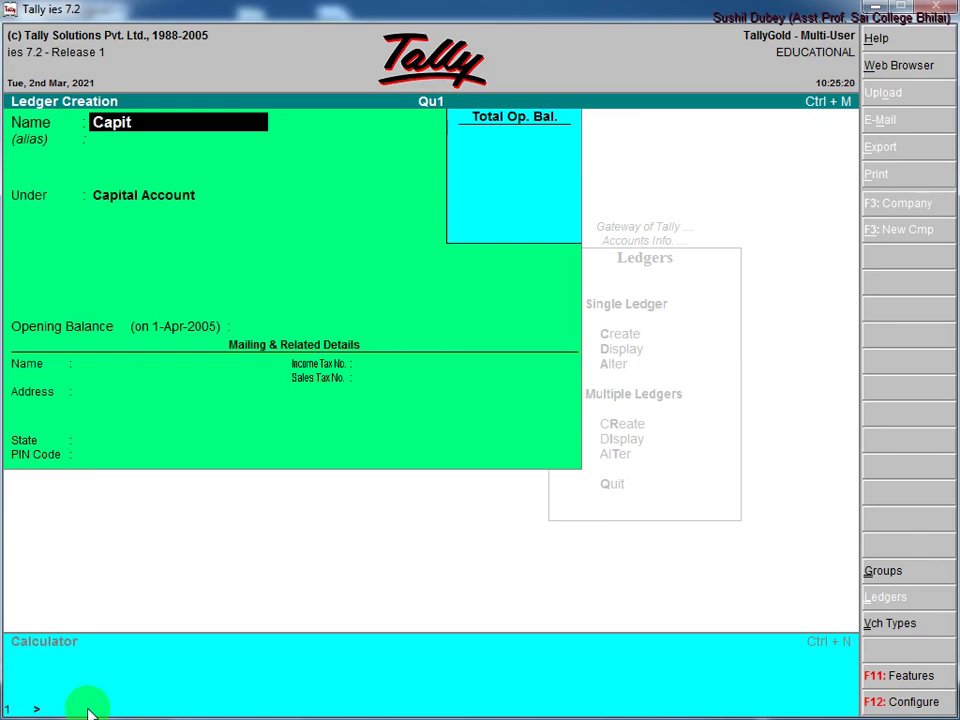
key(Return)
key(Return)
key(Return)
key(Return)
key(Return)
key(Return)
key(Return)
key(Return)
key(Return)
key(Return)
Step: Create a ledger named Purchase under the Purchase Accounts group and save it
text(Purchase)
key(Return)
text(P)
key(Down)
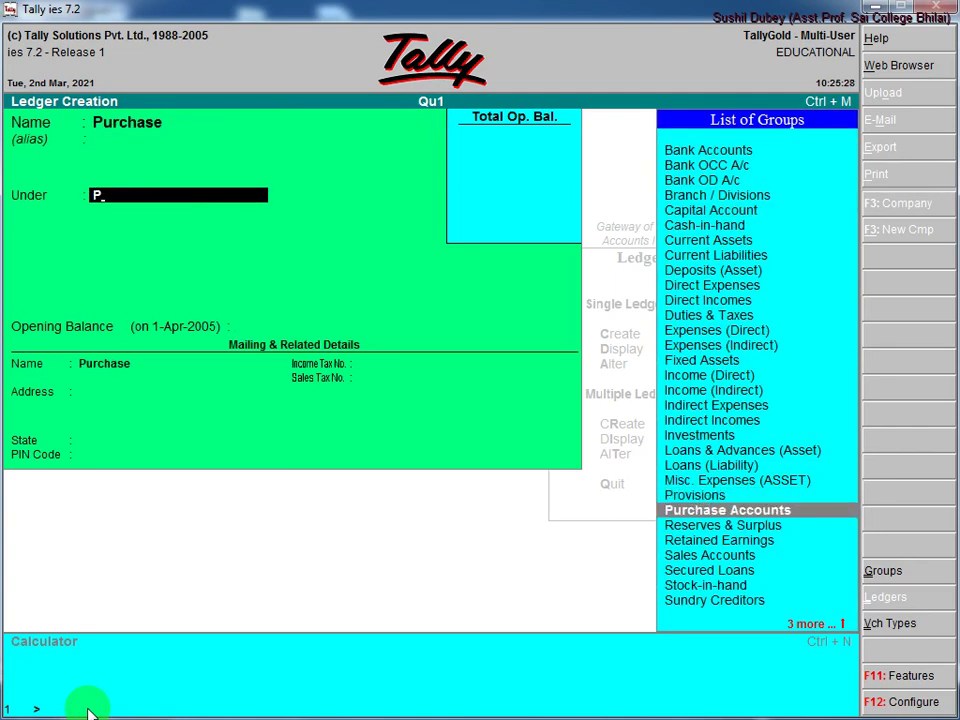
key(Return)
key(ctrl+a)
Step: Create a ledger named Sales under the Sales Accounts group and save it
text(Sales)
key(Return)
key(Return)
text(S)
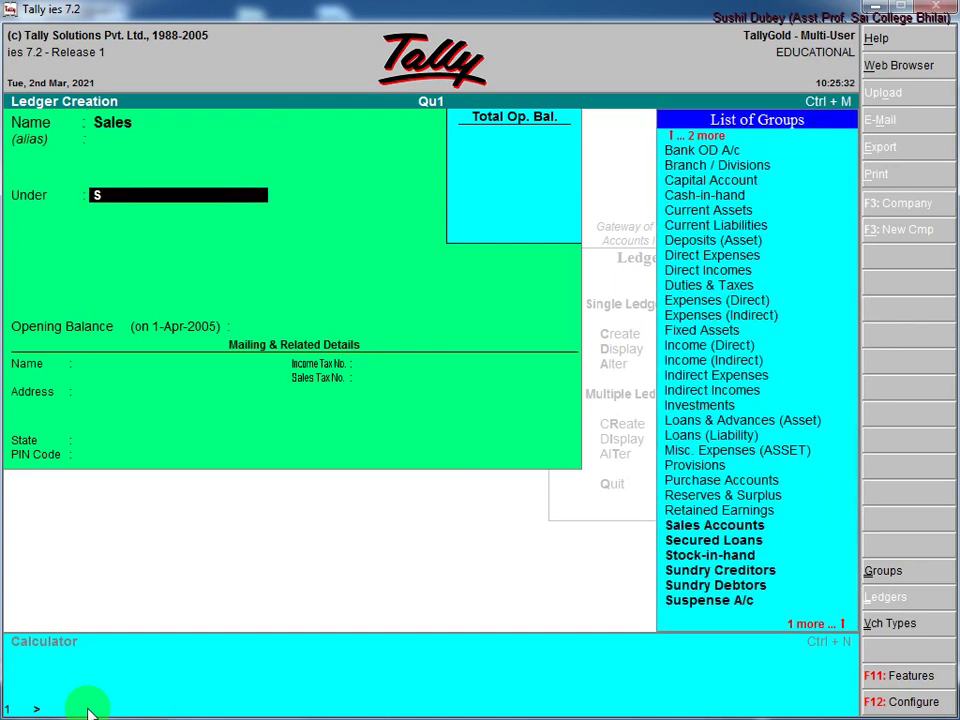
key(Return)
key(ctrl+a)
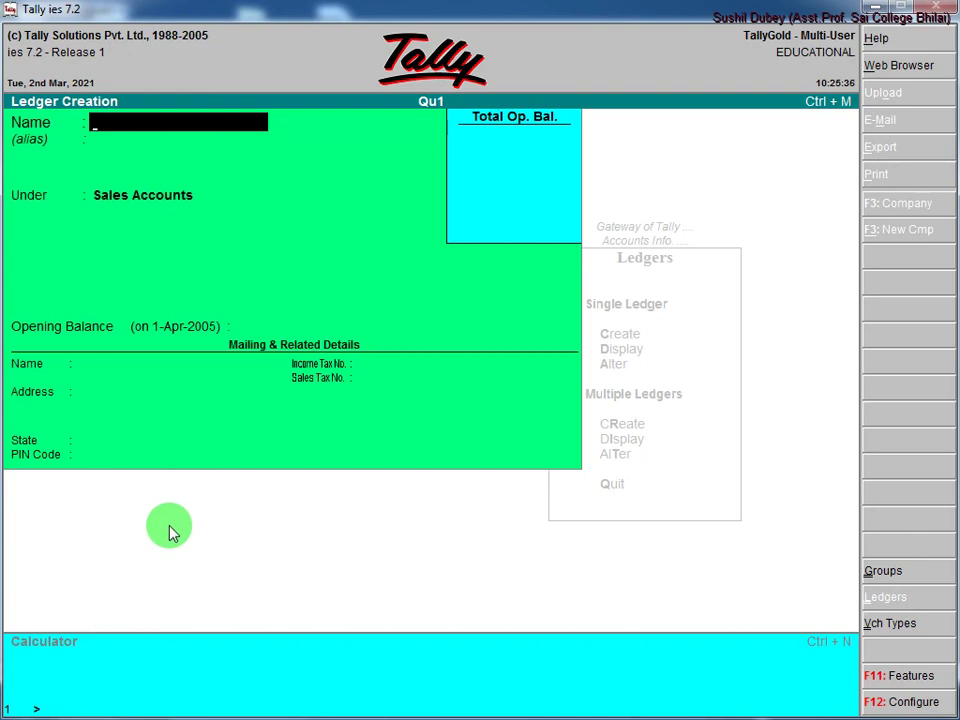
Step: Check the group planned for the Discount ledger in the Notepad++ list and return to Tally
key(super)
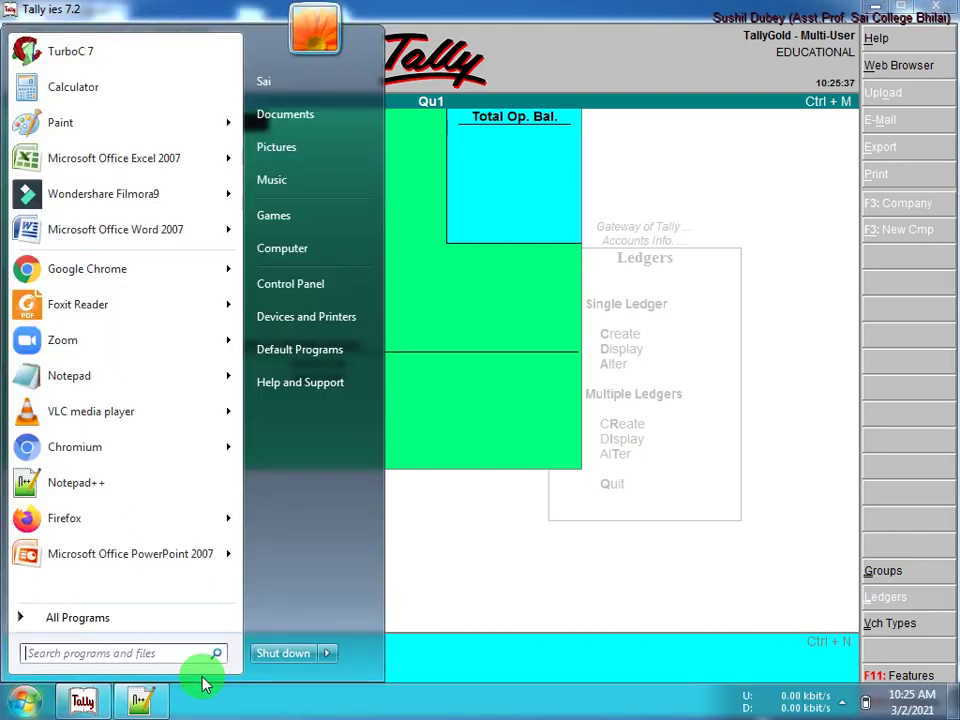
click(152, 704)
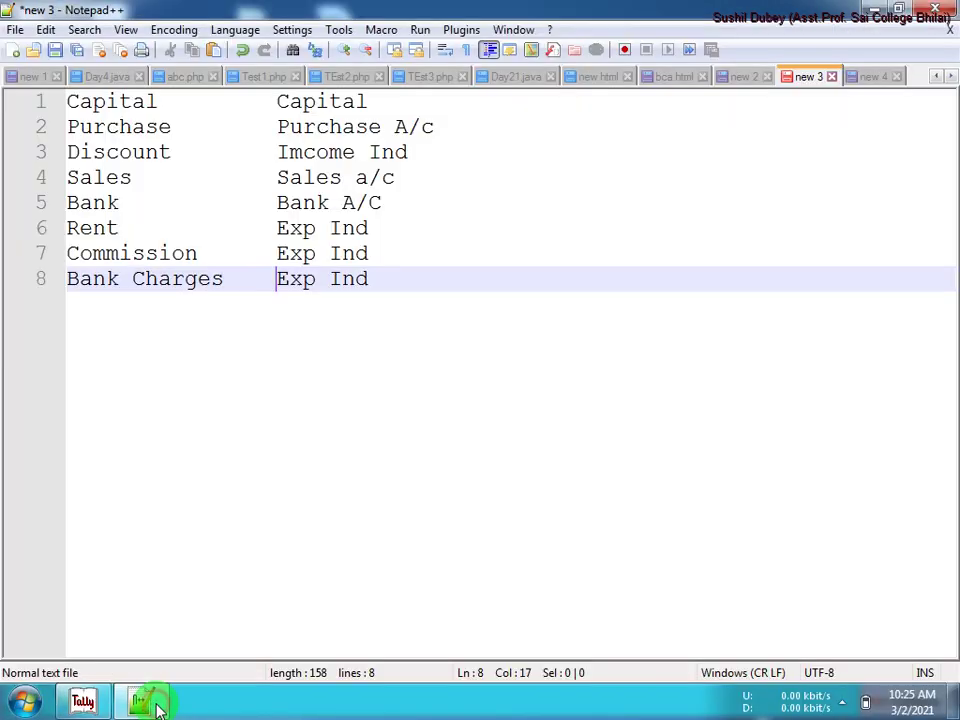
click(115, 152)
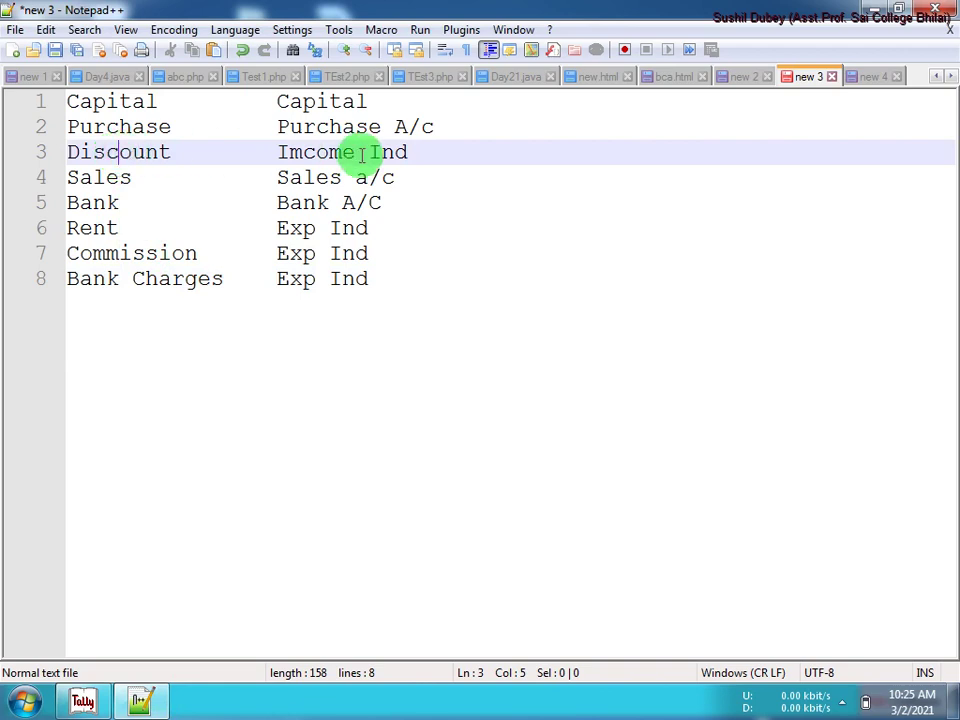
click(197, 154)
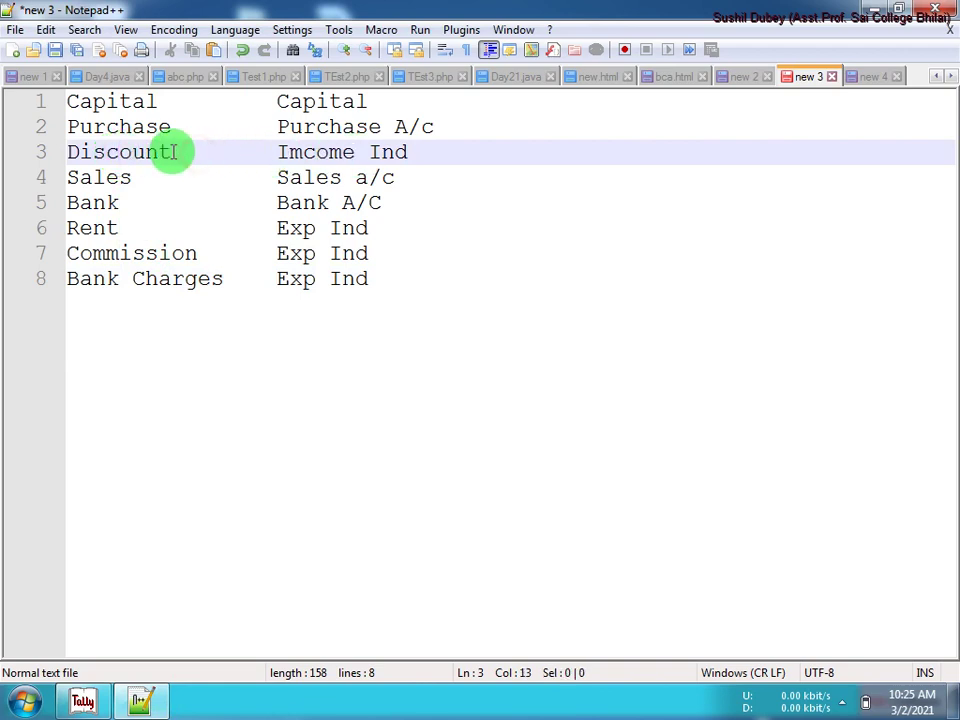
click(82, 701)
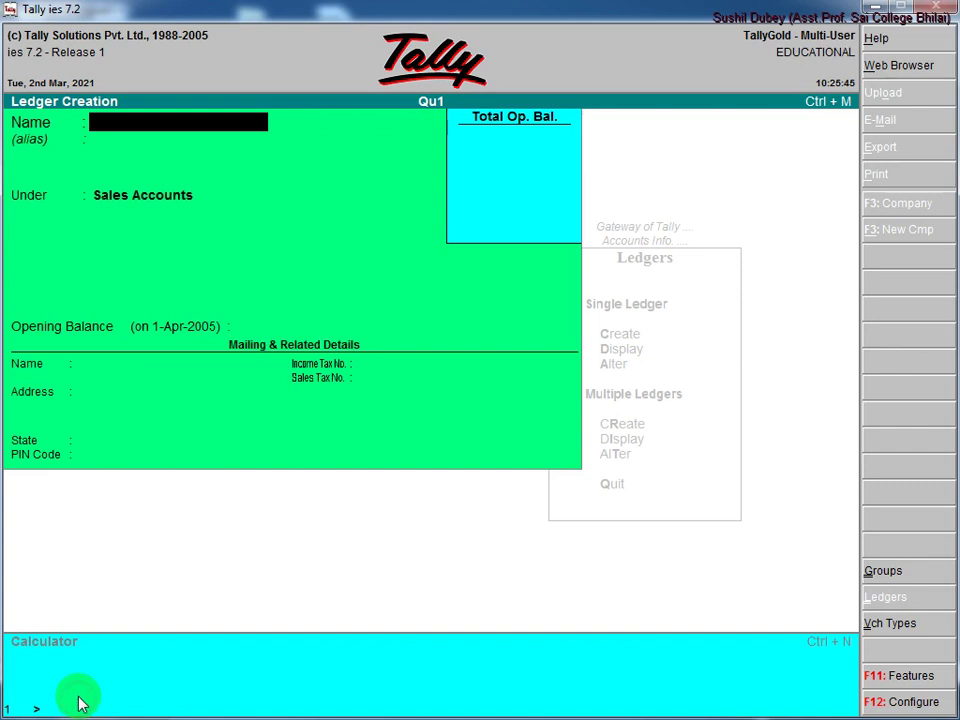
Step: Create a ledger named Discount Rec under the Indirect Incomes group and save it
text(Discount Re)
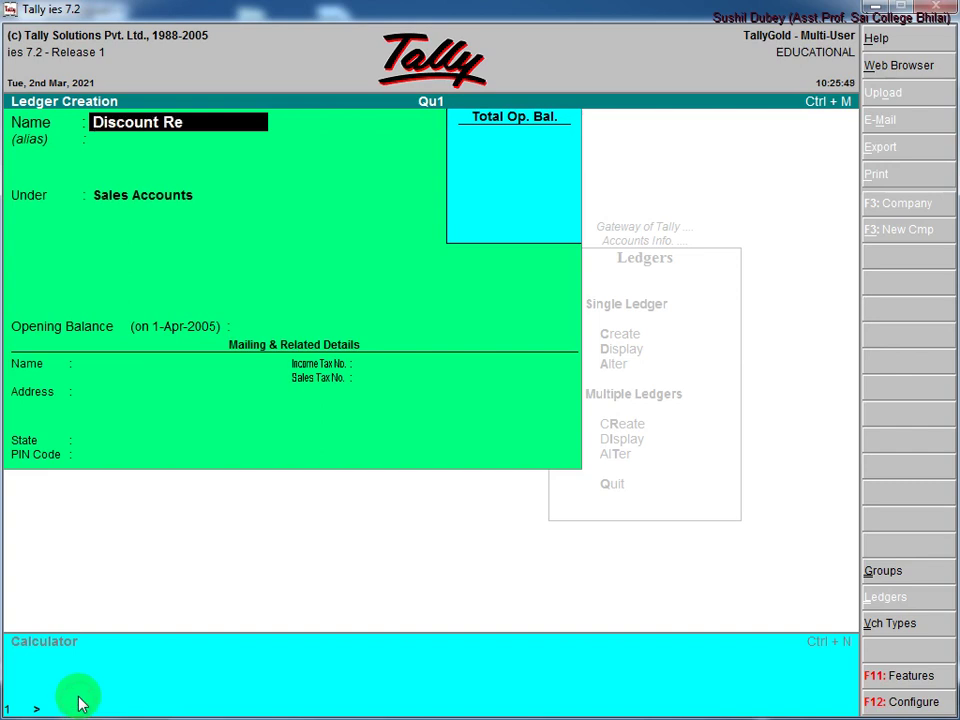
key(Return)
key(Return)
key(BackSpace)
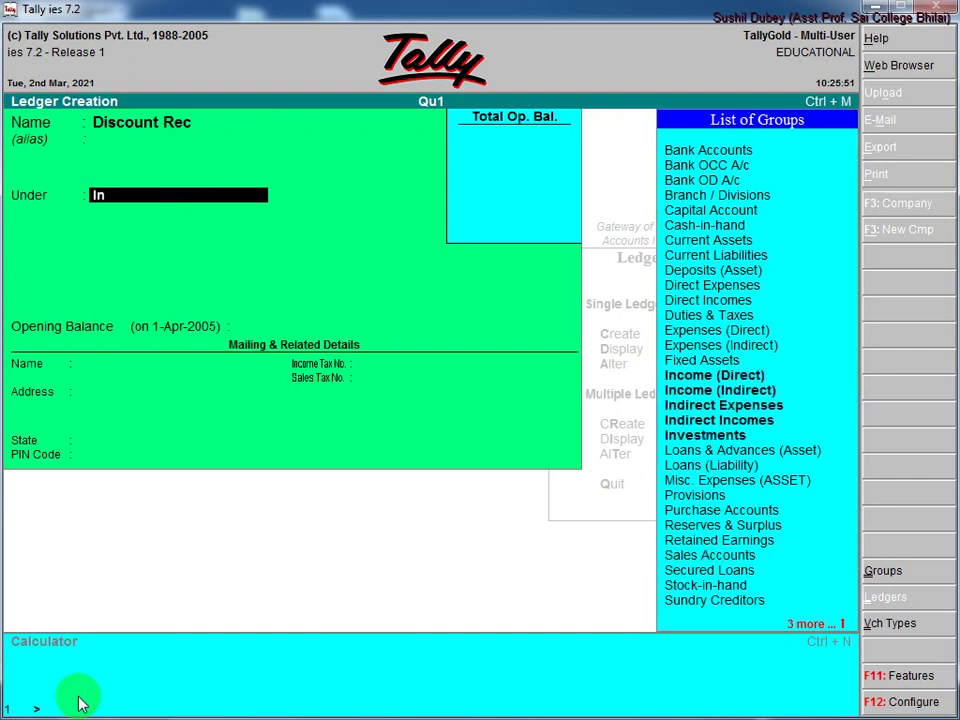
text(Ind)
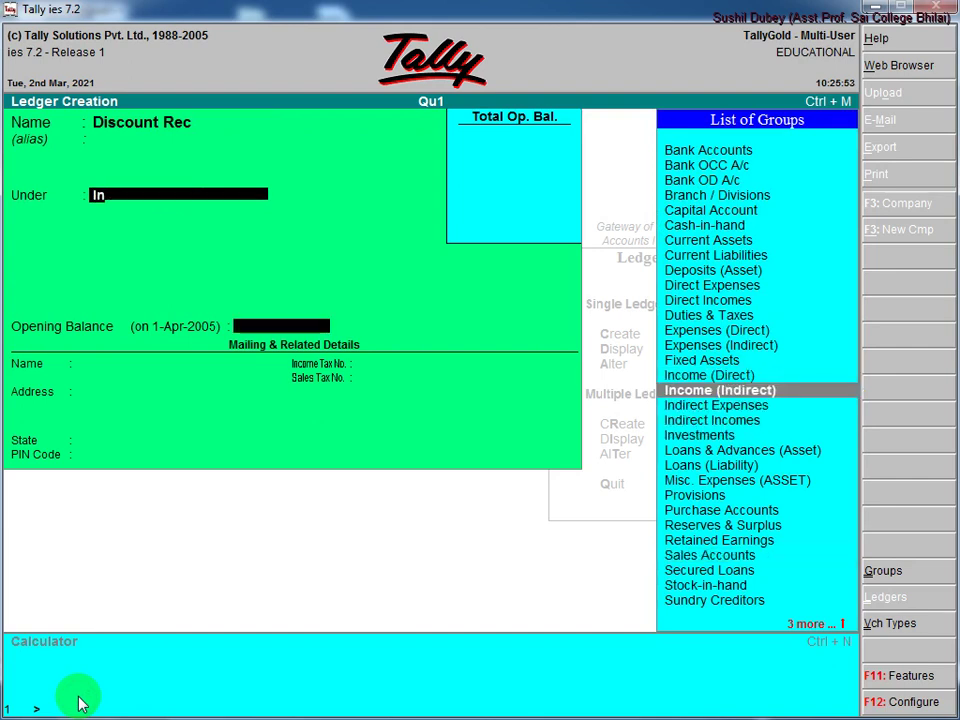
key(Down)
key(Down)
key(Return)
key(Return)
key(Return)
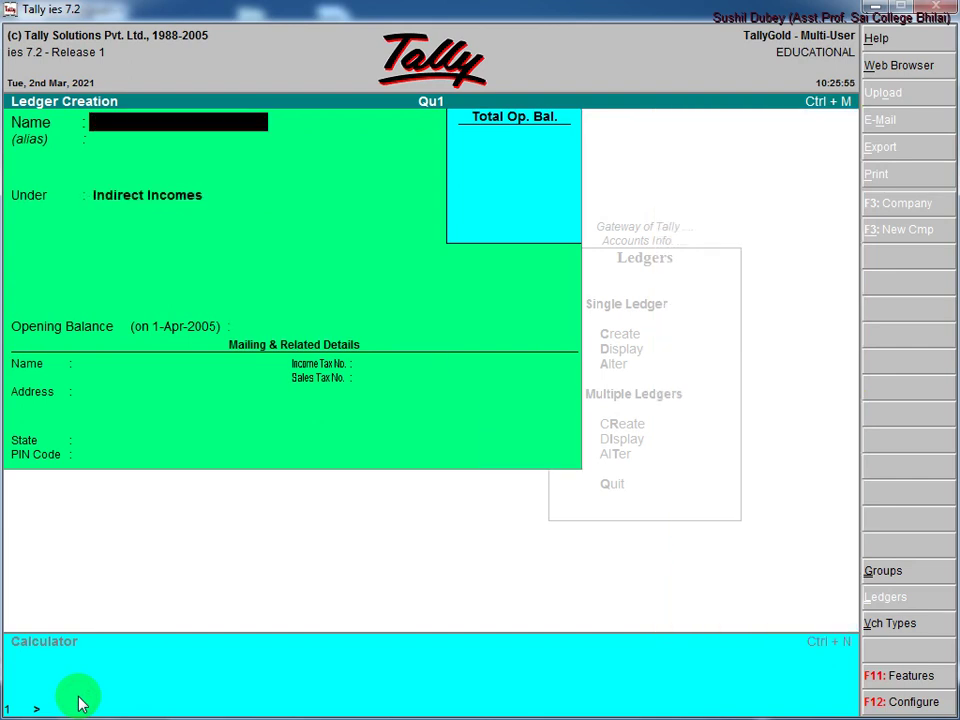
Step: Look up the Bank entry in the Notepad++ ledger list and return to Tally
click(35, 708)
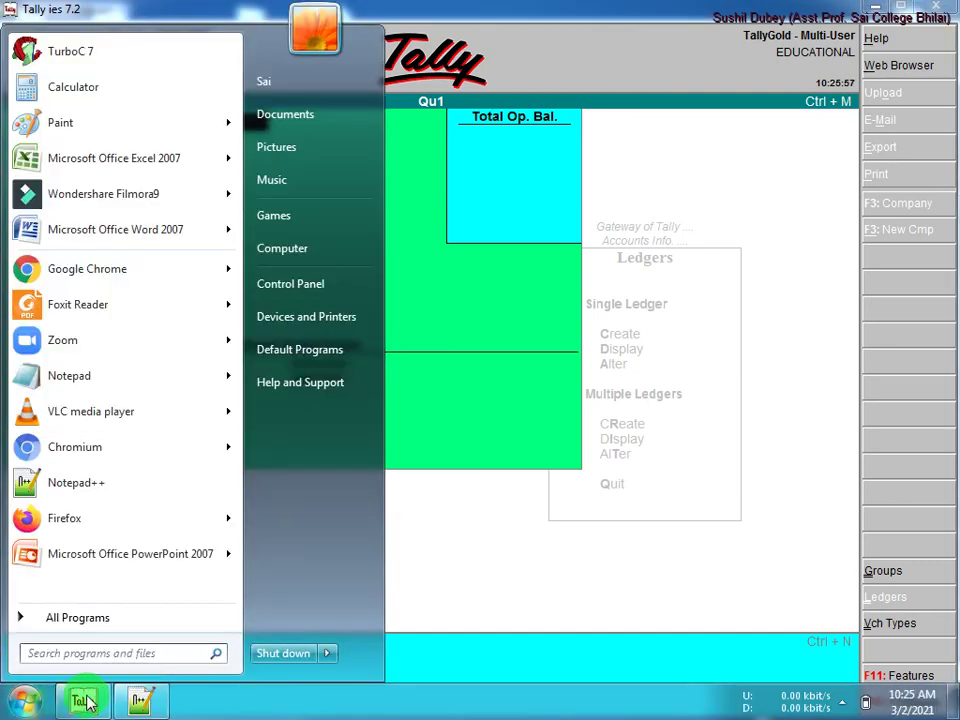
click(140, 700)
click(144, 176)
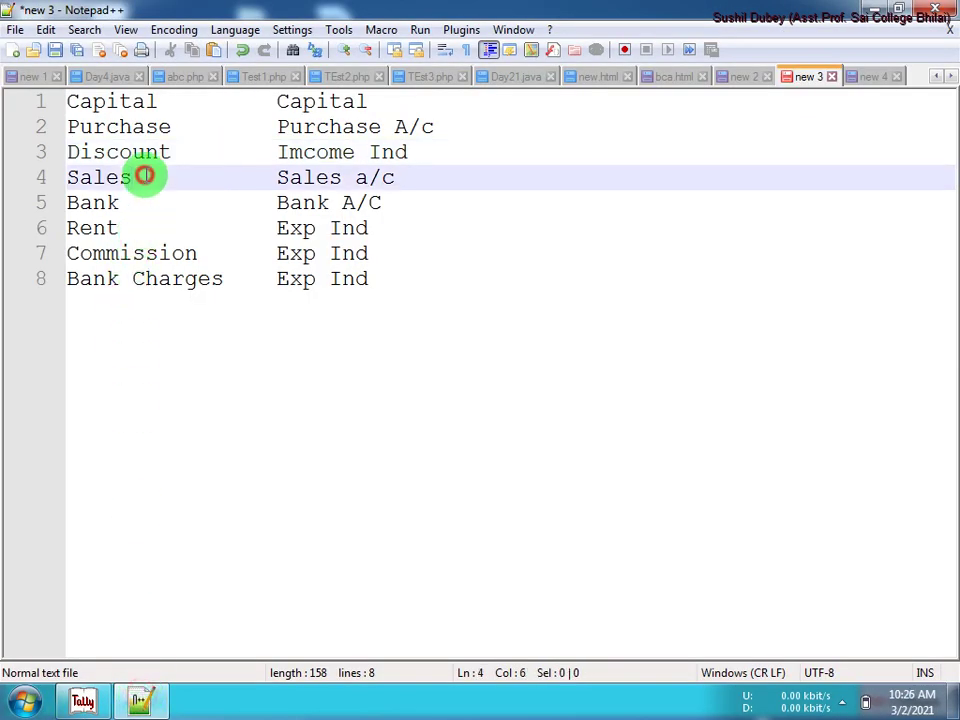
drag(69, 201, 130, 208)
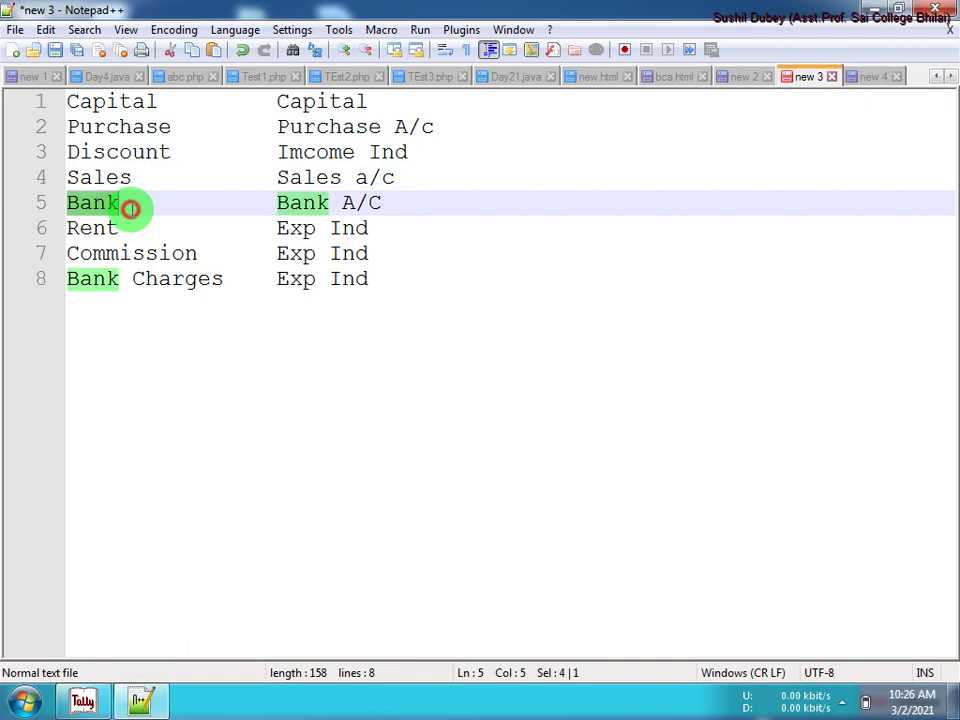
click(81, 698)
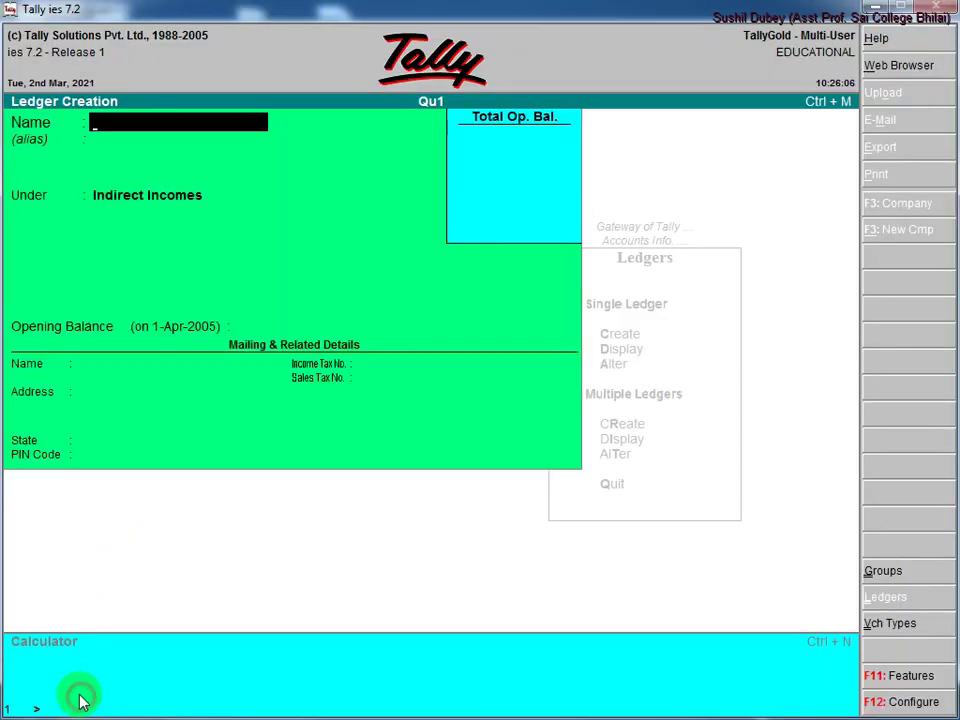
Step: Create a ledger named Bank under the Bank Accounts group, leaving the reconciliation date, opening balance and mailing details at their defaults
text(Bank)
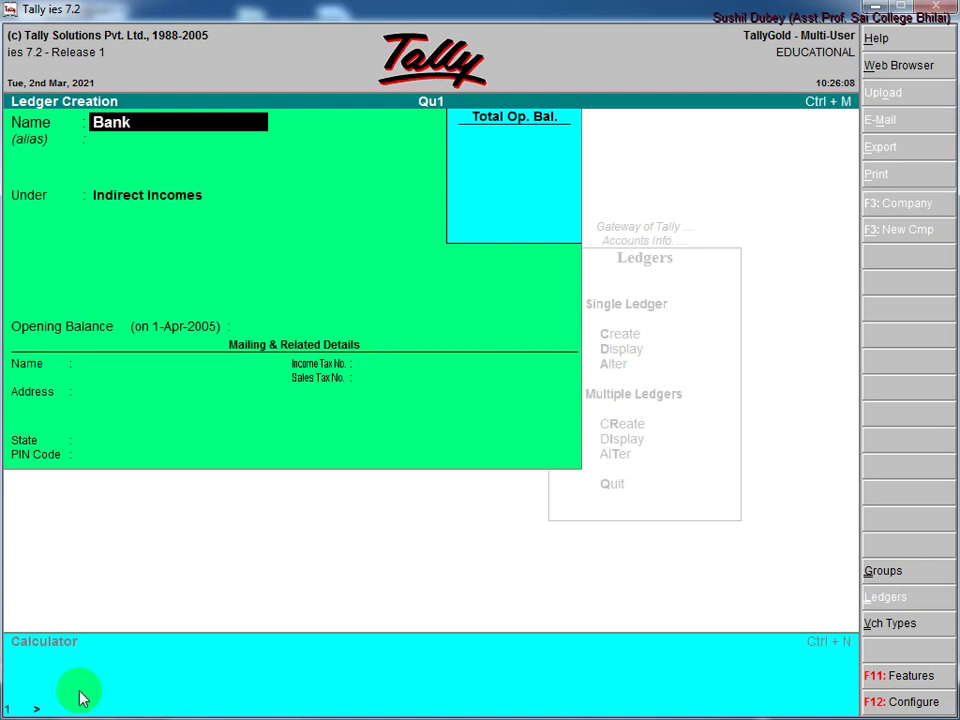
key(Return)
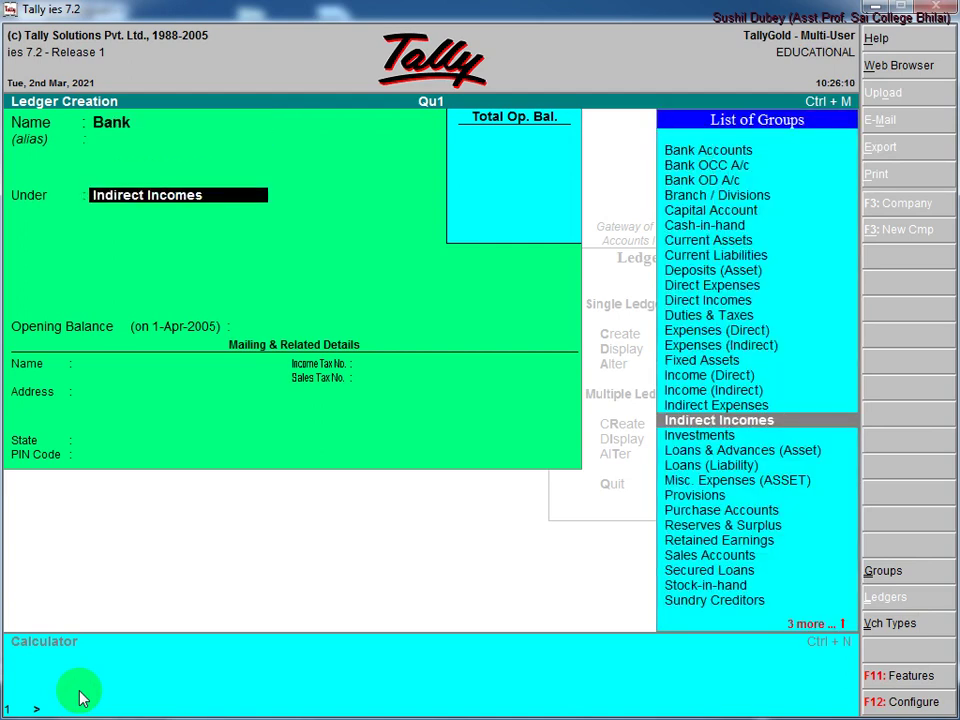
text(B)
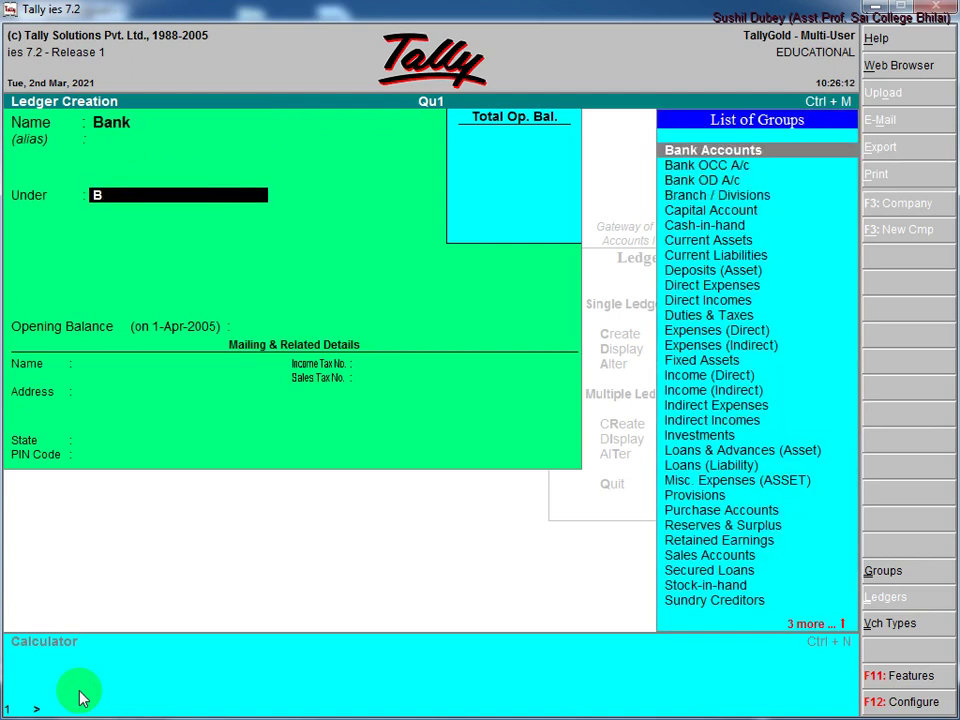
key(Return)
key(Return)
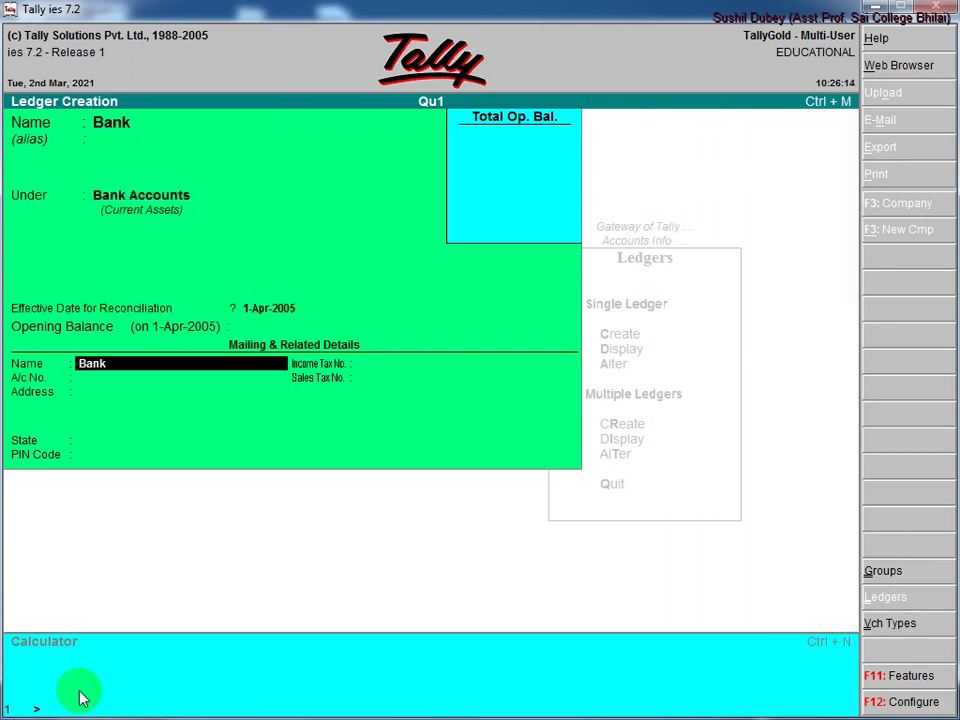
key(Return)
key(Return)
key(Return)
key(Return)
key(Return)
key(Return)
key(Return)
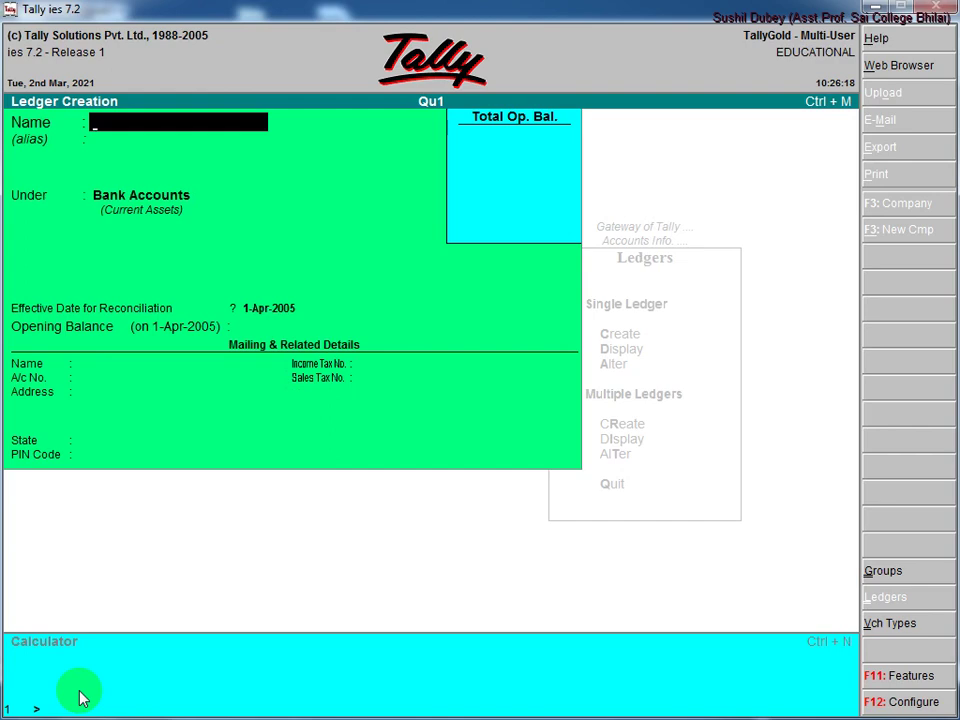
Step: Review the Rent, Commission and Bank Charges entries in the Notepad++ ledger list and return to Tally
click(22, 702)
click(140, 700)
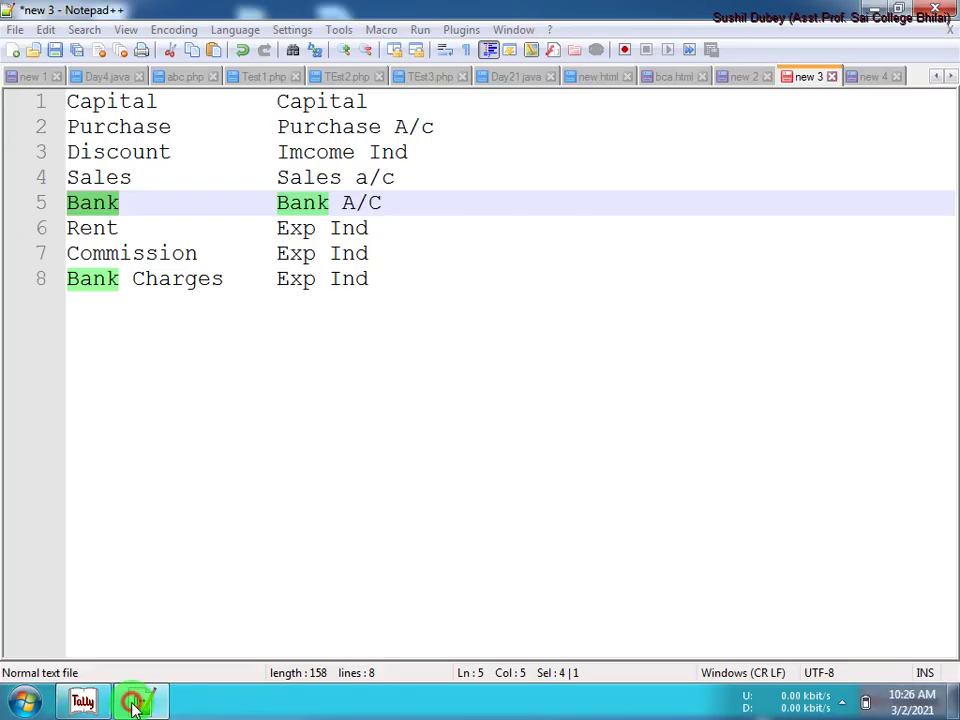
click(75, 228)
drag(69, 229, 375, 289)
click(76, 706)
Step: Create a ledger named Rent under the Indirect Expenses group and save it
text(Rent)
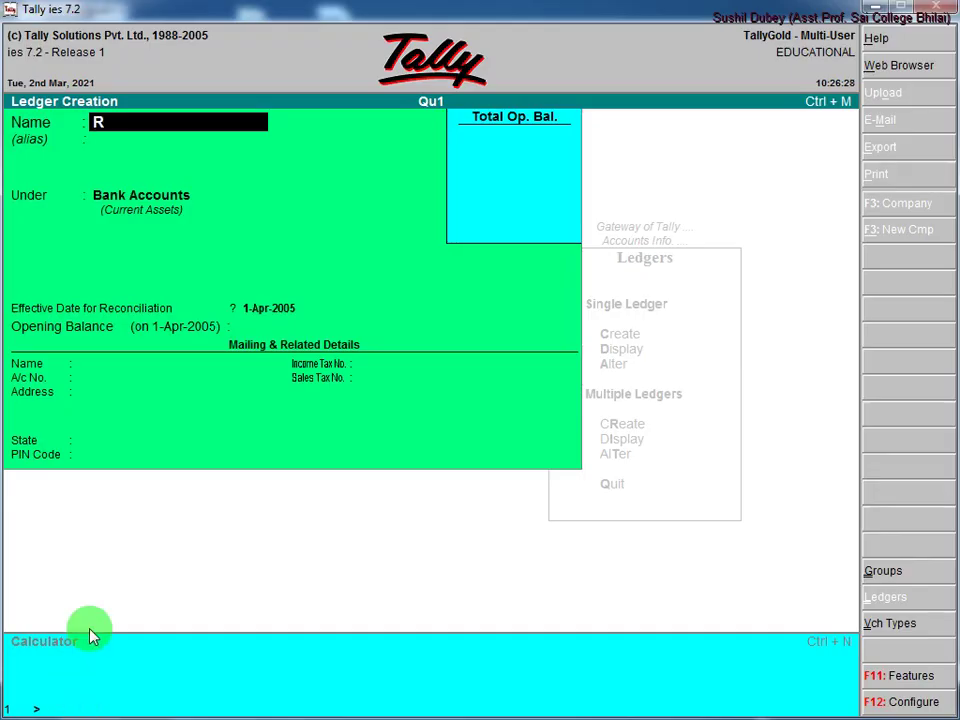
key(Return)
key(Return)
text(E)
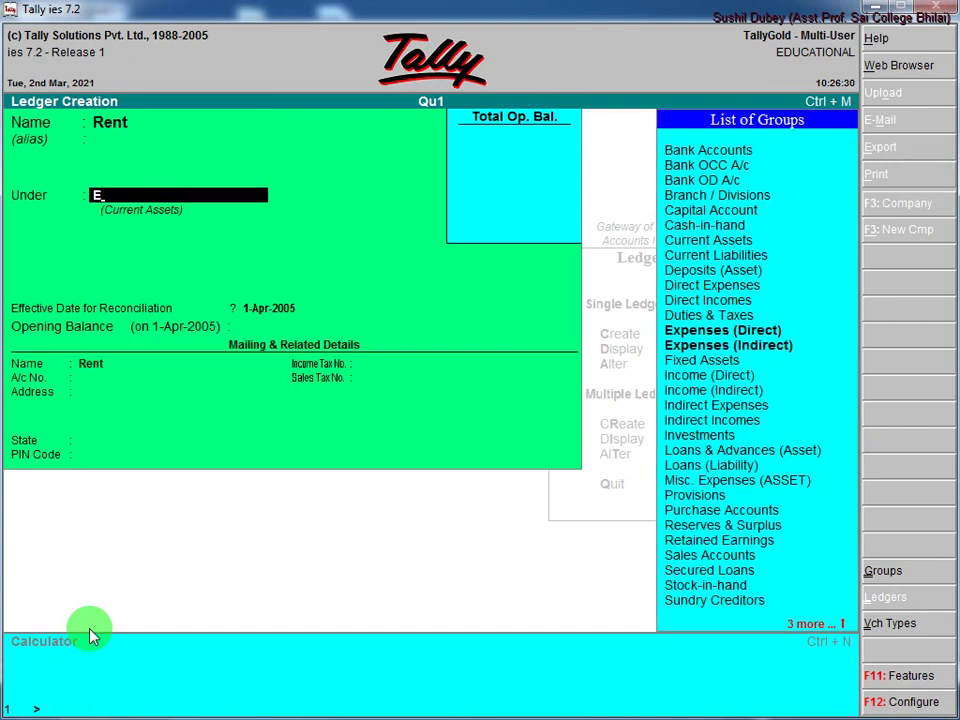
key(Down)
key(Return)
key(ctrl+a)
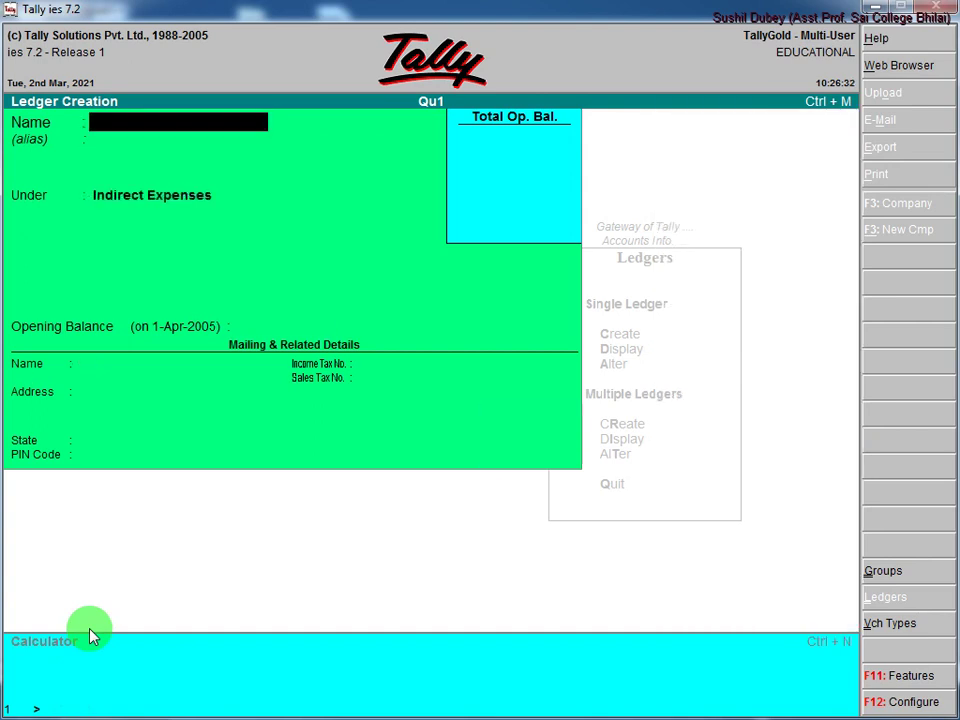
Step: Create a ledger named Commision Paid, keeping the Indirect Expenses group, and save it
text(Commision)
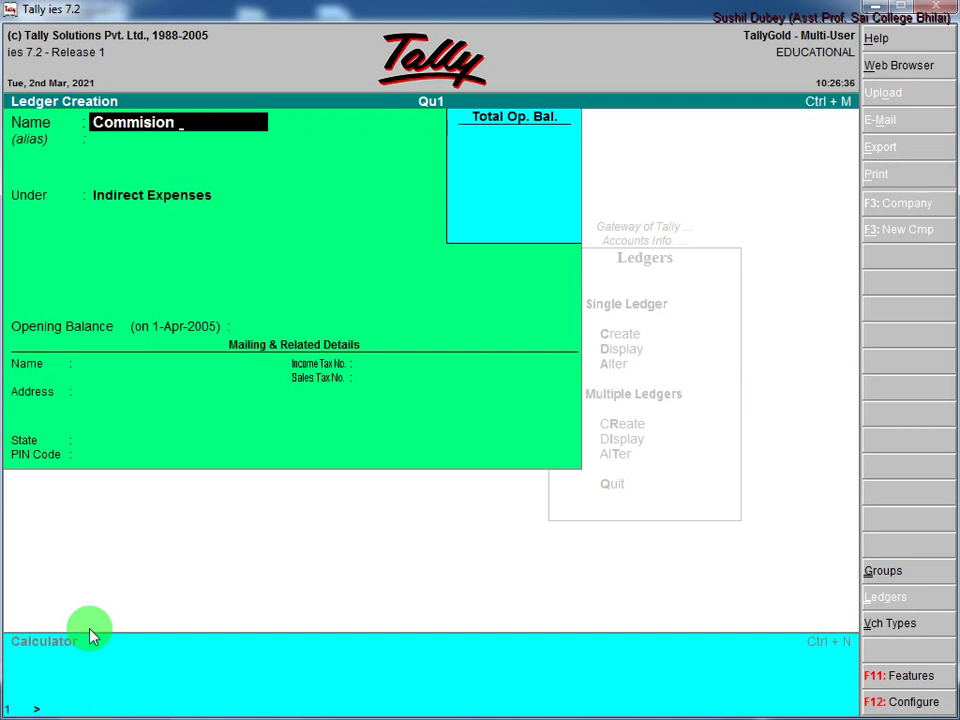
text( Paid)
key(Return)
key(Return)
key(Return)
key(ctrl+a)
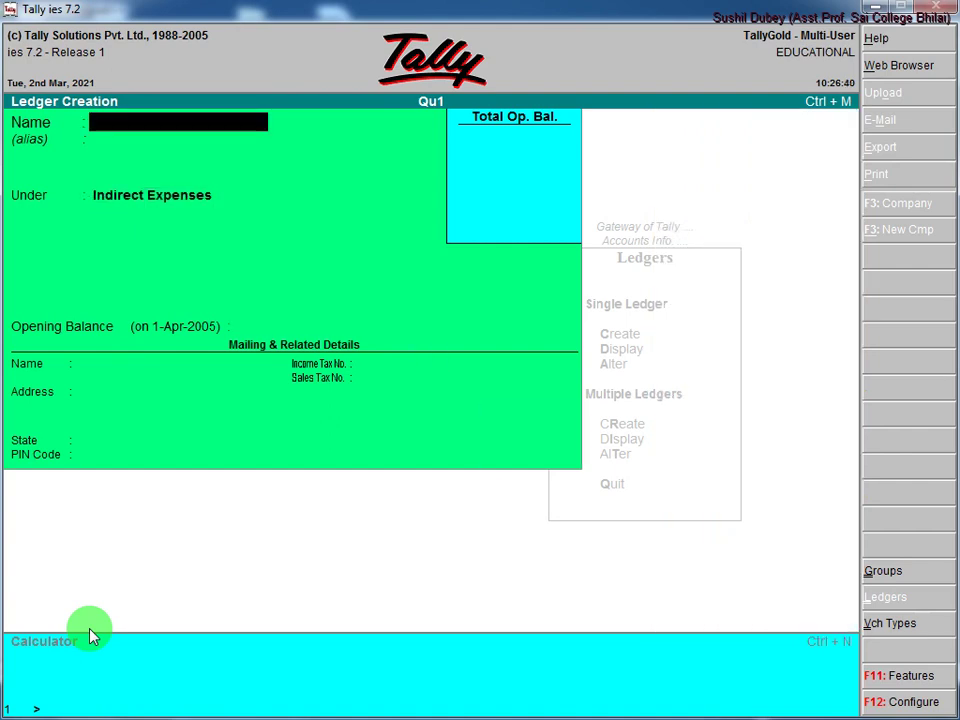
Step: Create a ledger named Bank Charges under Indirect Expenses, save it and leave ledger creation
text(Bank C)
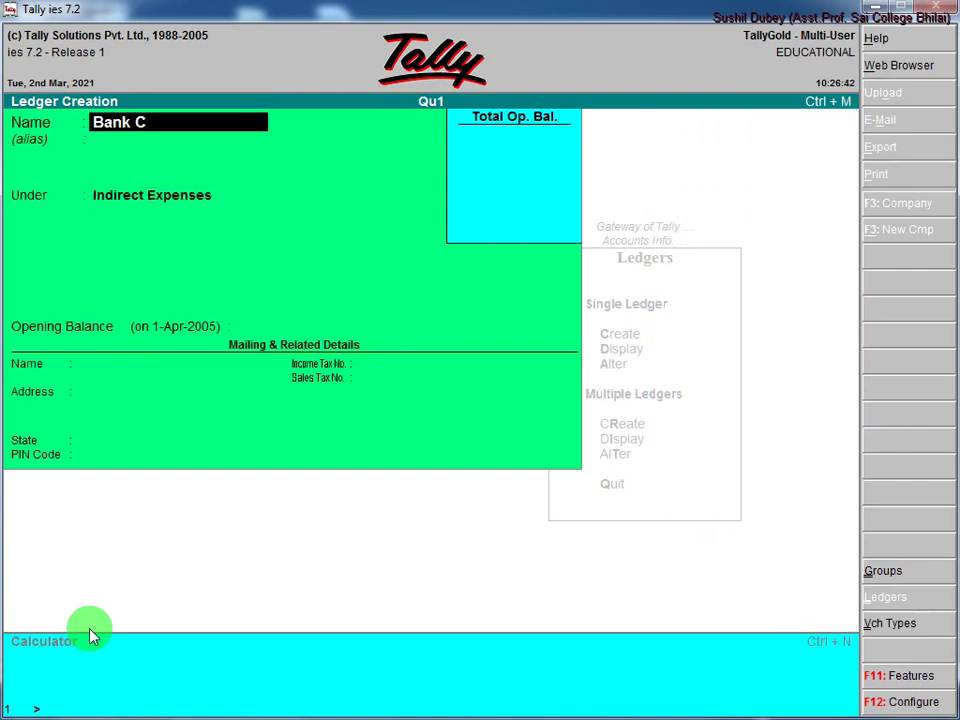
text(harges)
key(Return)
key(Return)
key(Return)
key(ctrl+a)
key(Escape)
key(Return)
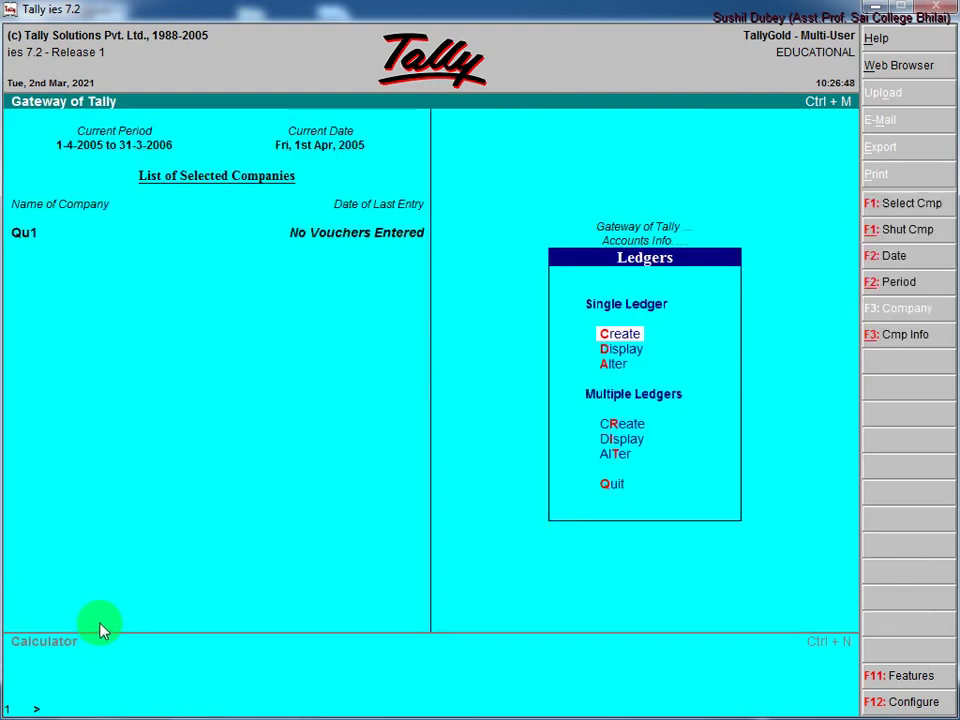
Step: Display the list of single ledgers to review those created, and return to the Gateway of Tally
key(Down)
key(Return)
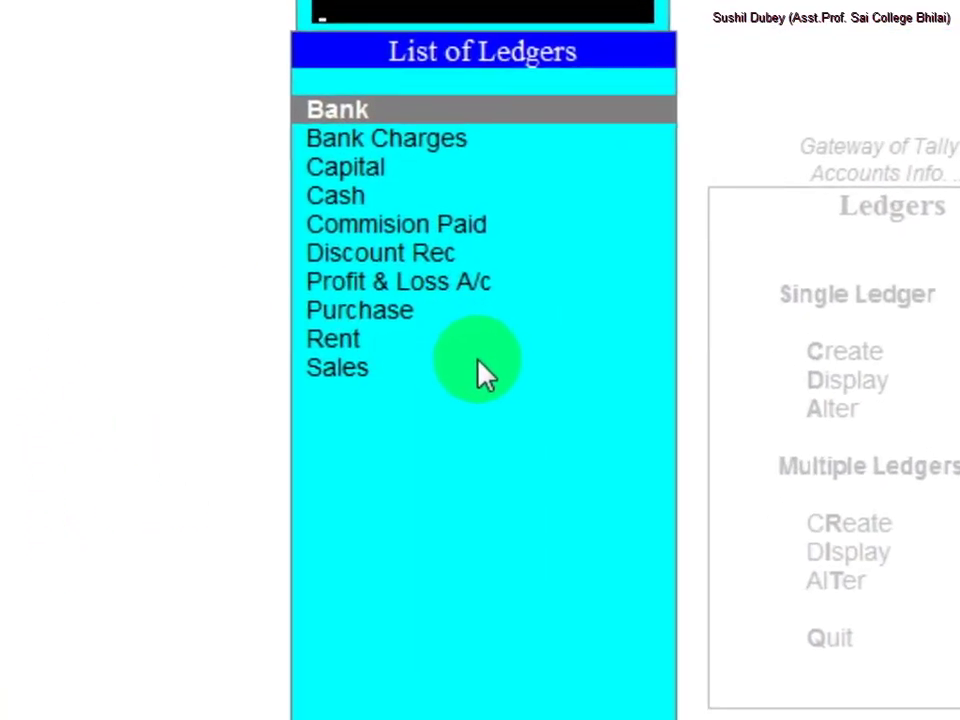
key(z)
key(Escape)
key(Escape)
key(Escape)
key(Escape)
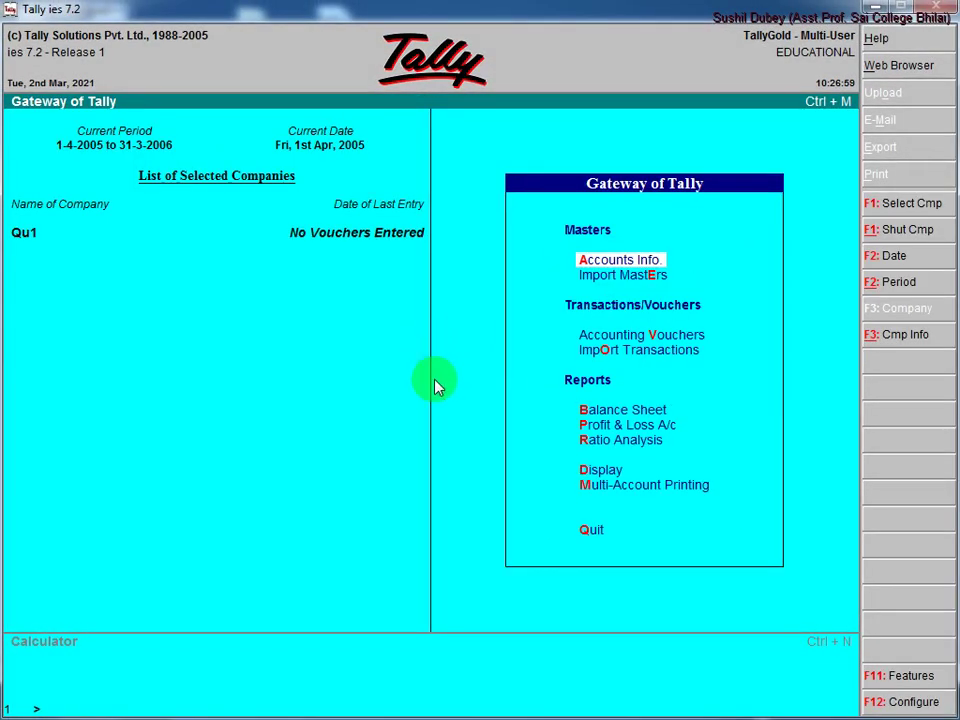
Step: Open accounting voucher creation for company Qu1 from the Gateway of Tally
key(Down)
key(Down)
key(Up)
key(Return)
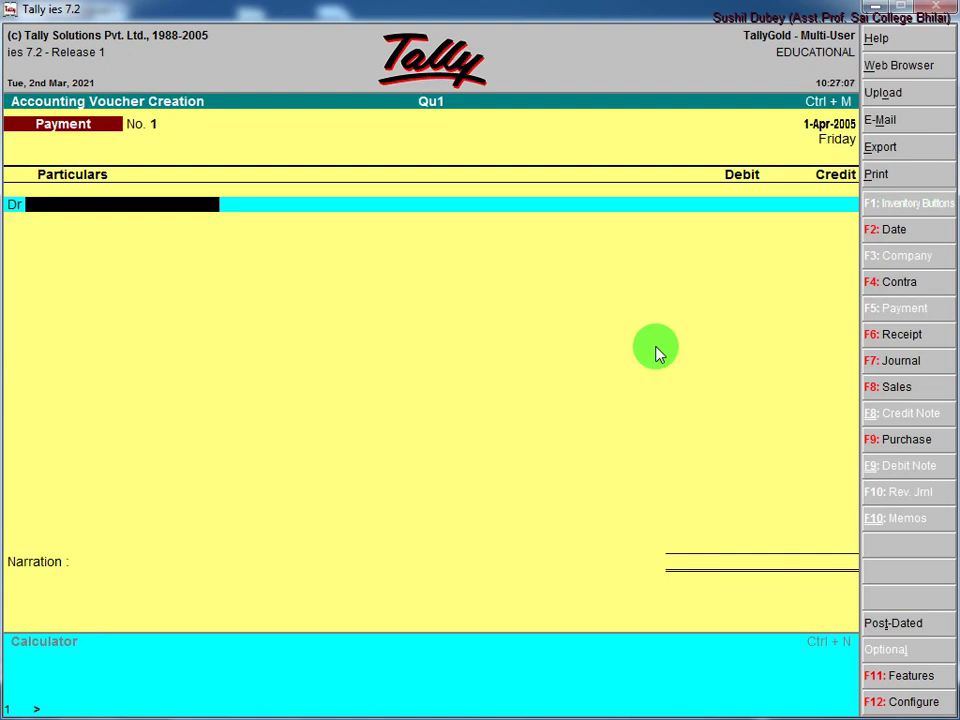
Step: Examine the voucher type and the debit and credit ledgers for transaction 1 of Question No:02 in Notepad++, and return to Tally
key(super)
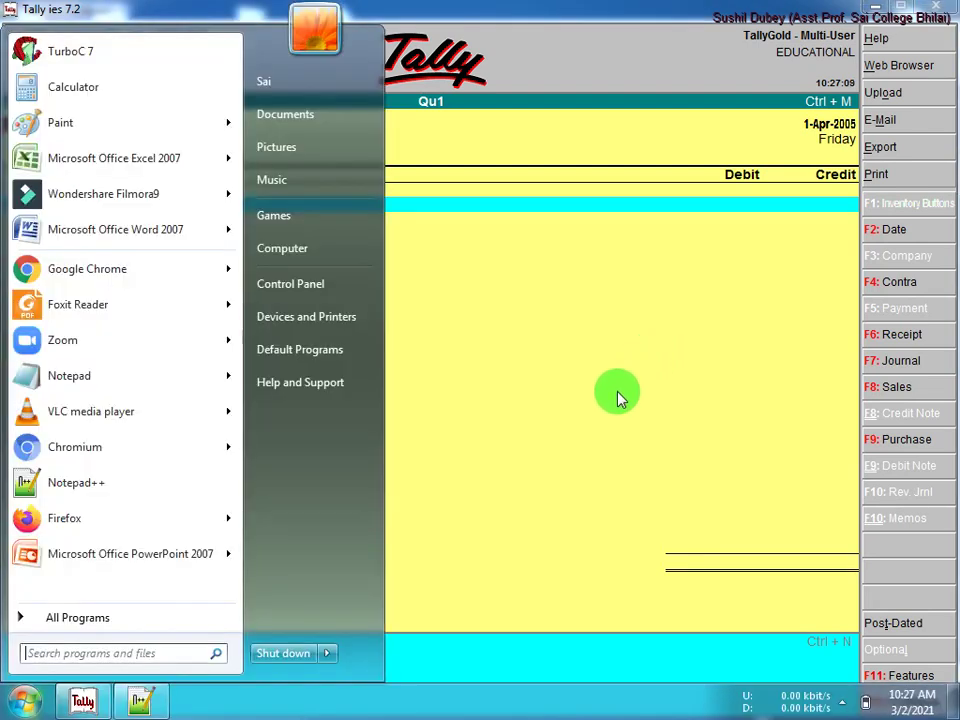
click(145, 700)
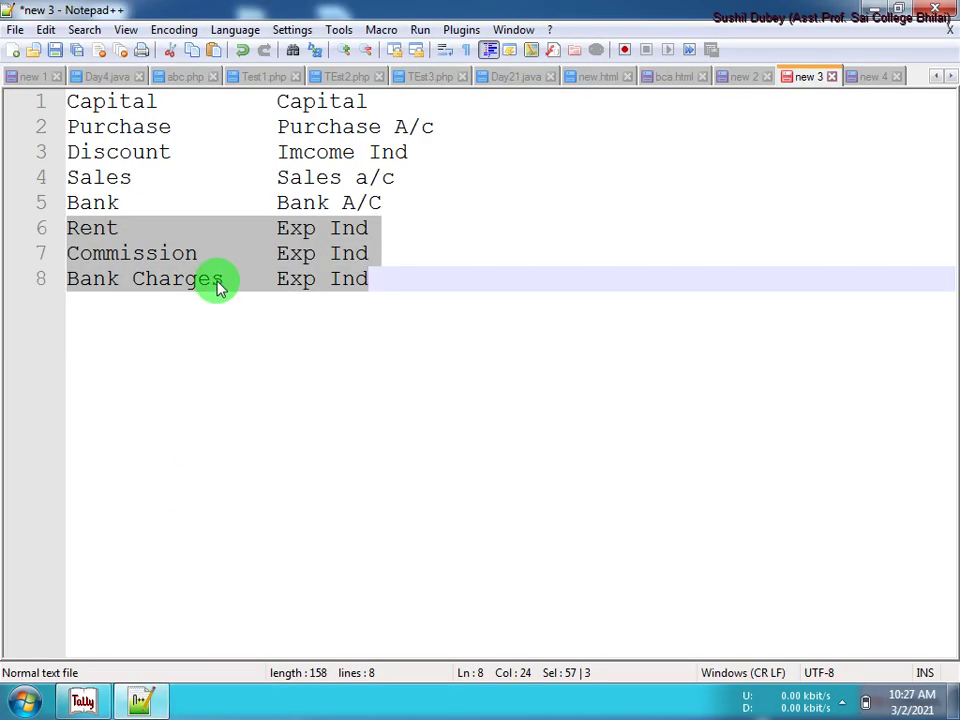
click(748, 78)
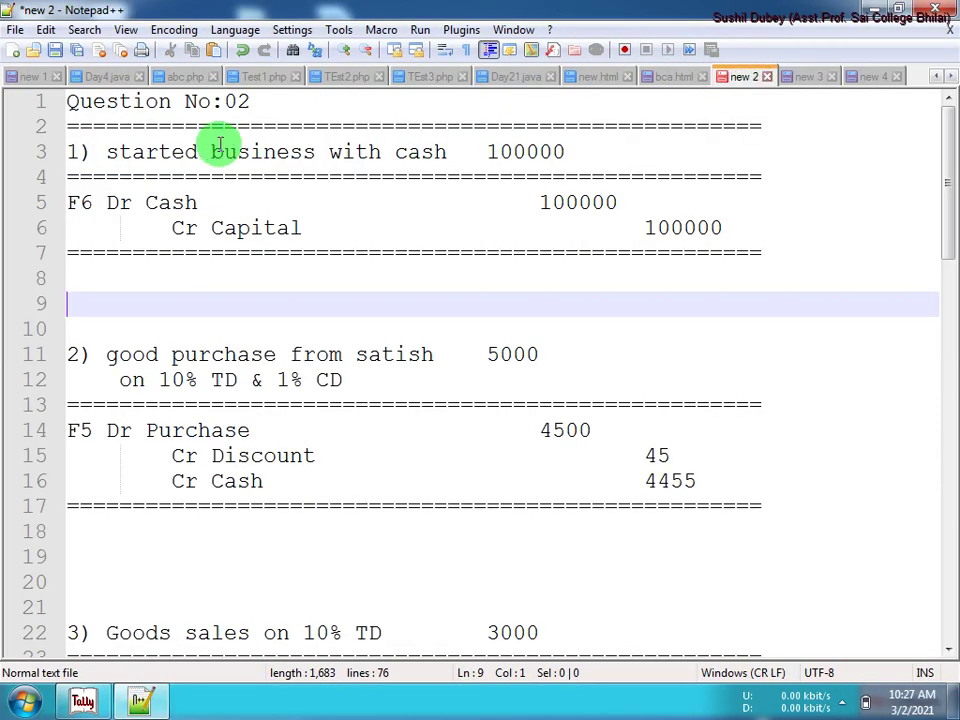
click(76, 201)
drag(76, 199, 88, 200)
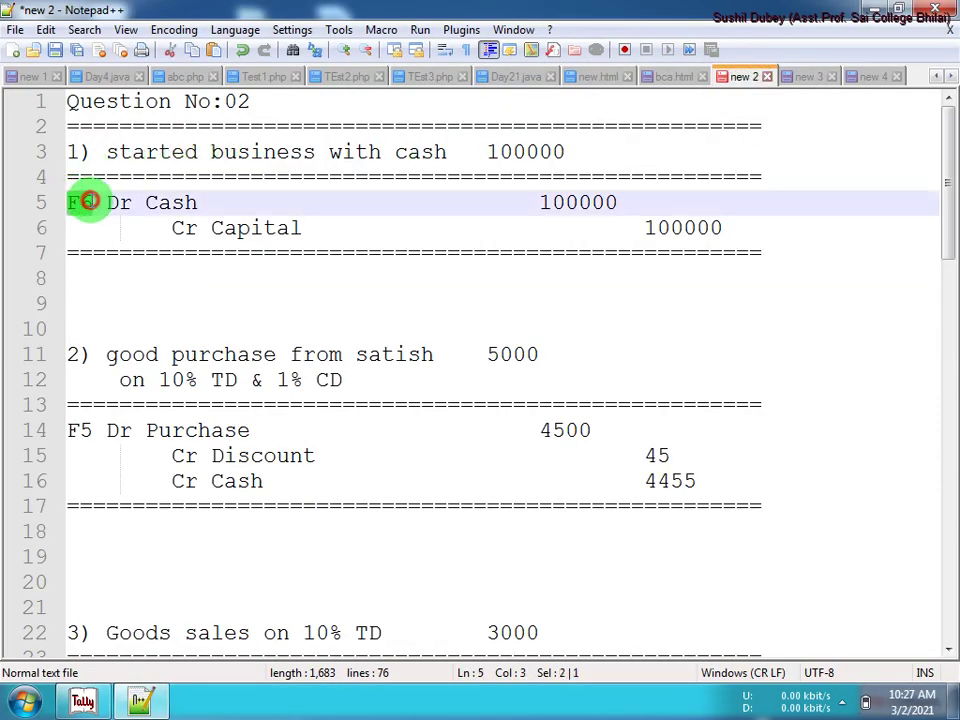
click(148, 203)
drag(150, 203, 283, 228)
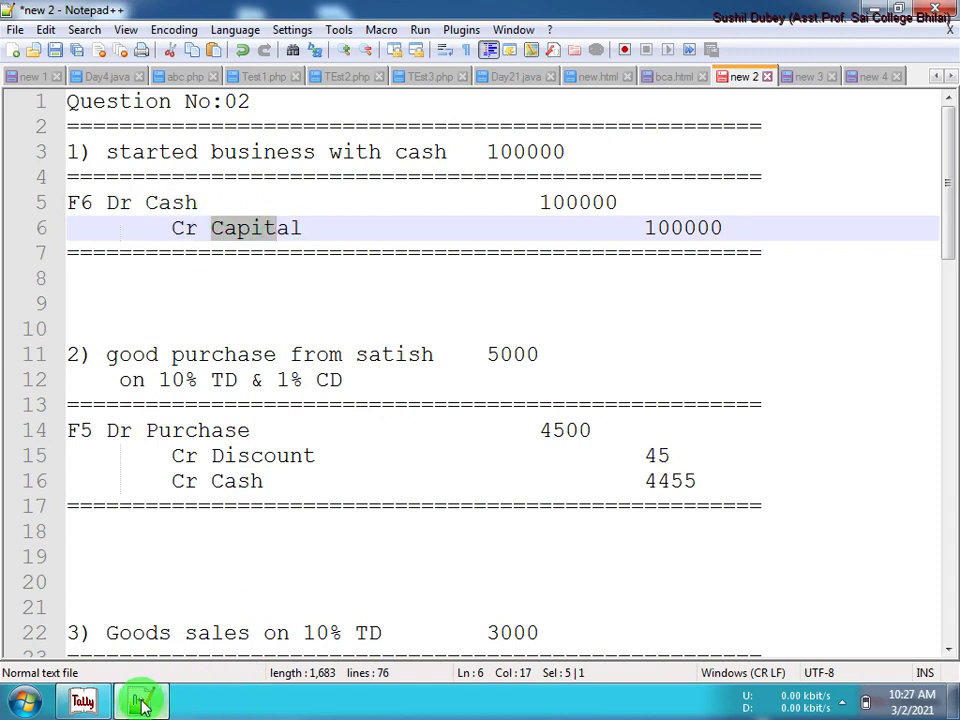
mouse_move(141, 705)
click(92, 700)
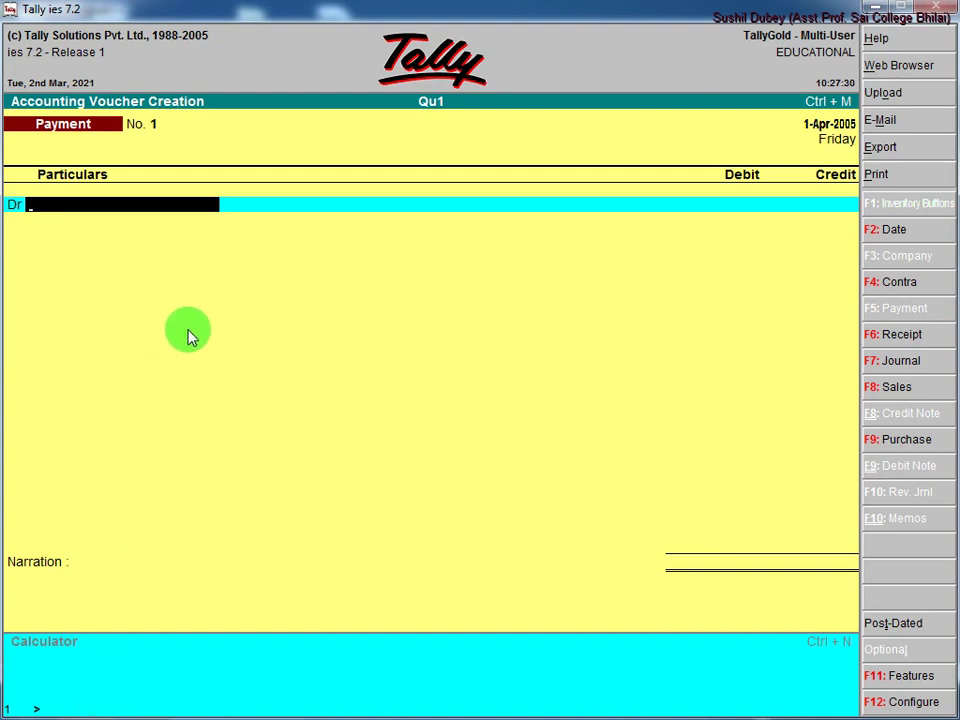
Step: Enter a receipt voucher crediting Capital 10,000 and debiting Cash 10,000, leaving the narration blank
click(902, 334)
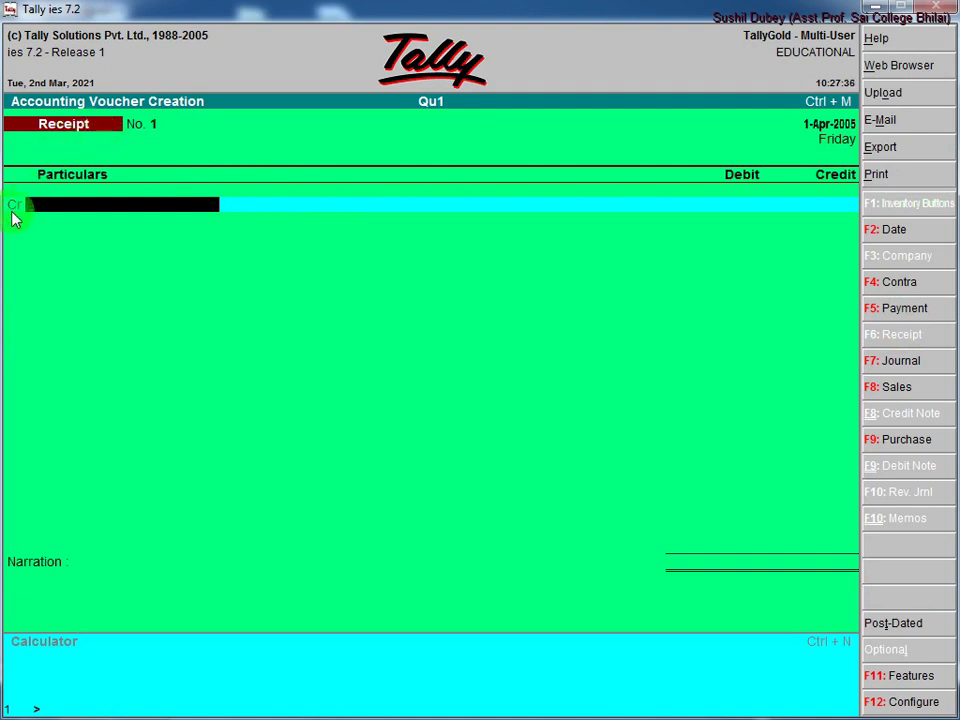
text(C)
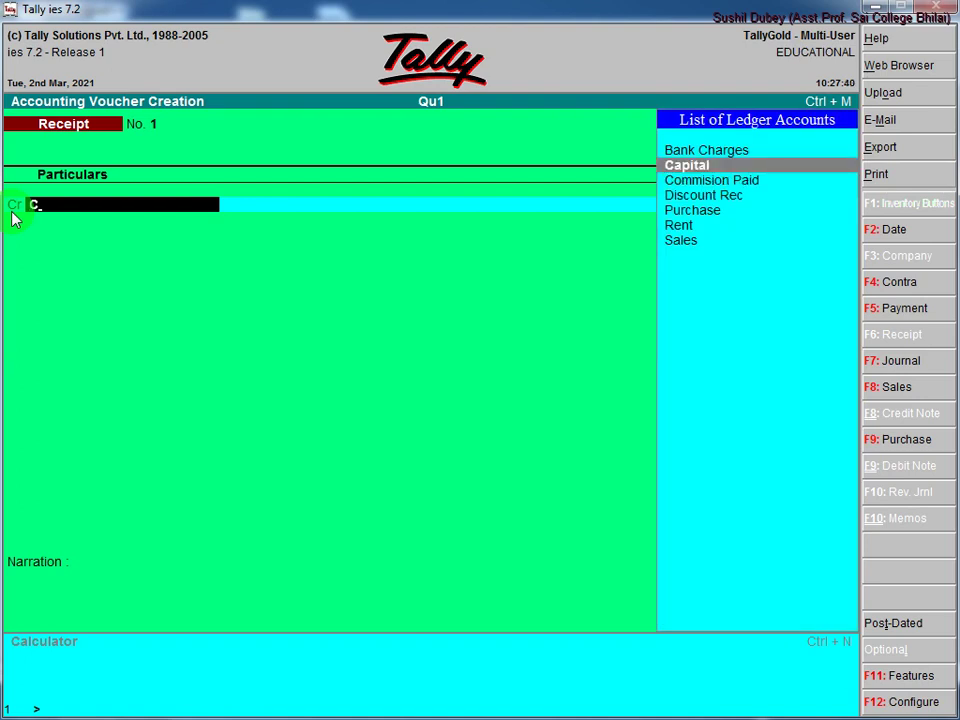
key(Return)
text(1000)
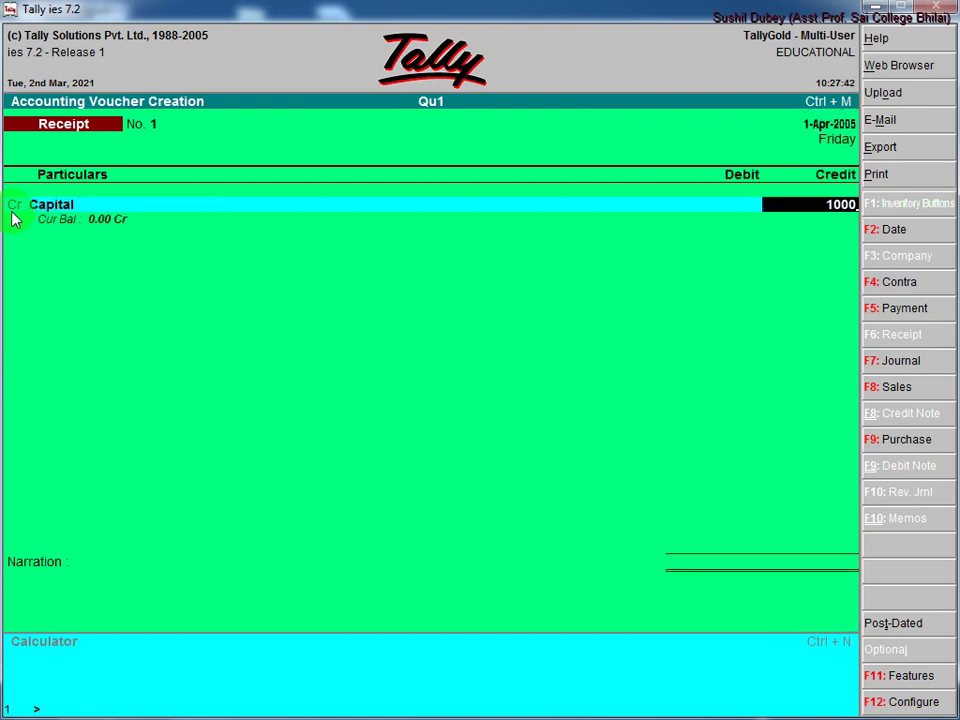
text(0)
key(Return)
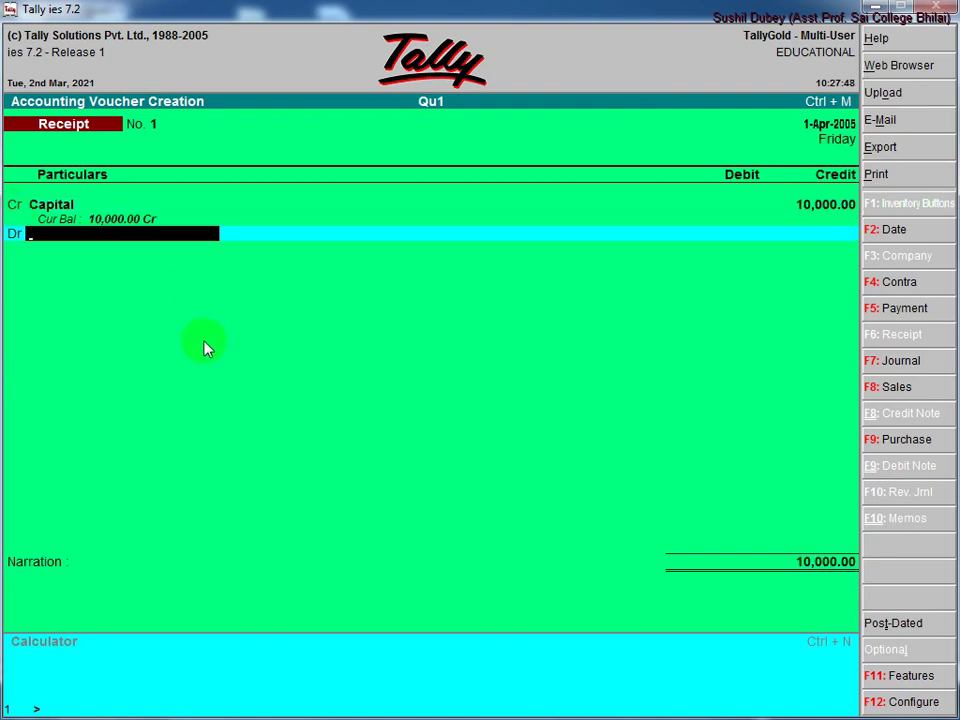
text(Cash)
key(Return)
key(Return)
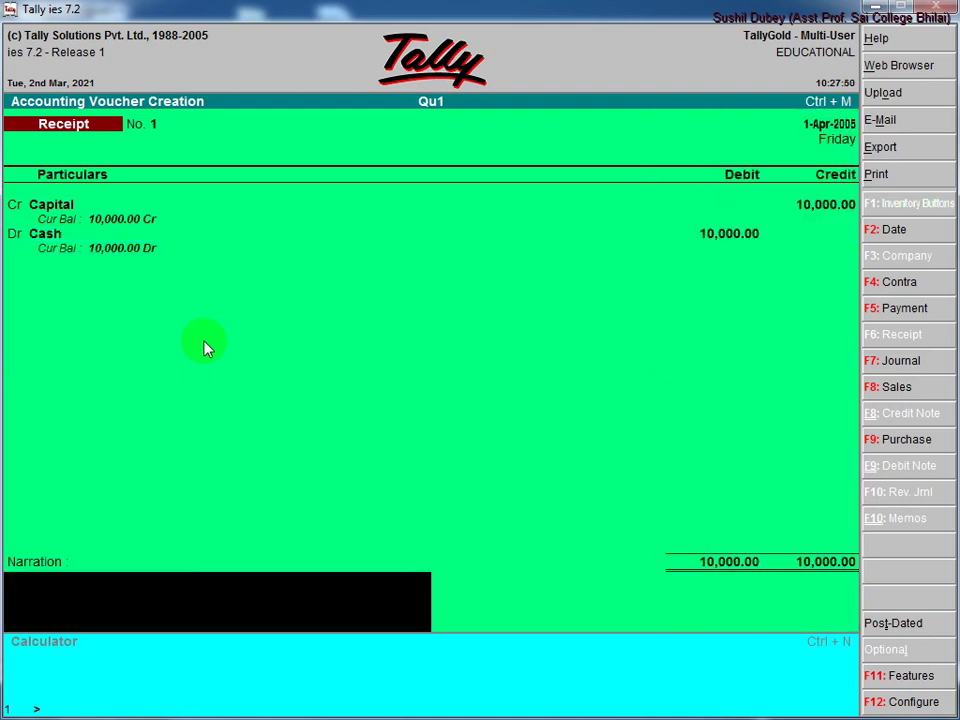
key(Return)
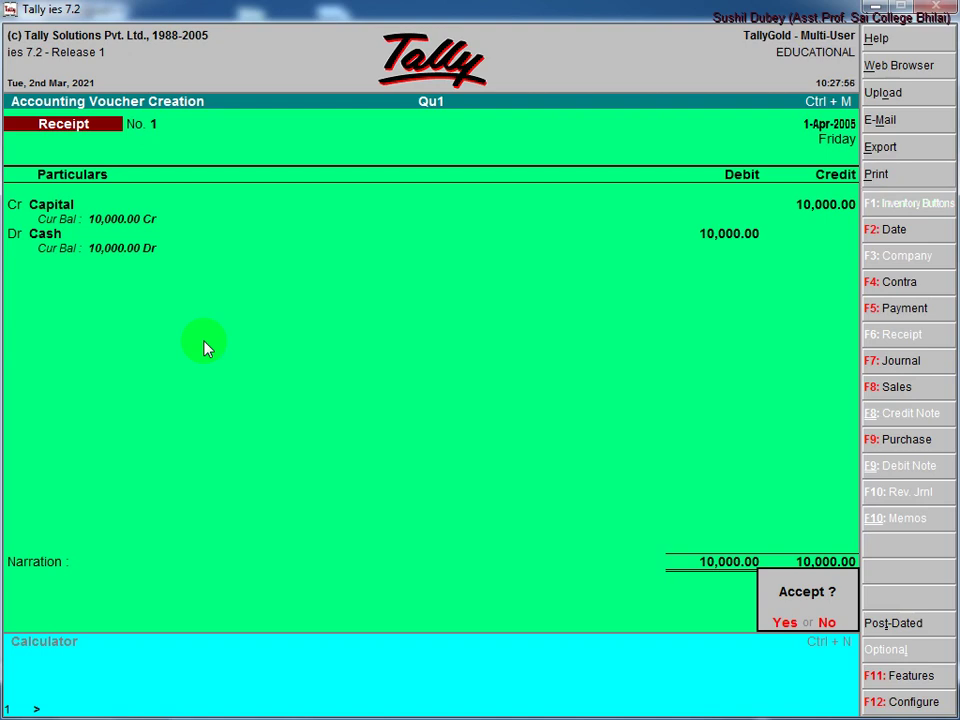
Step: Decline the voucher, correct the Capital credit and Cash debit to 1,00,000, and save the receipt voucher
key(n)
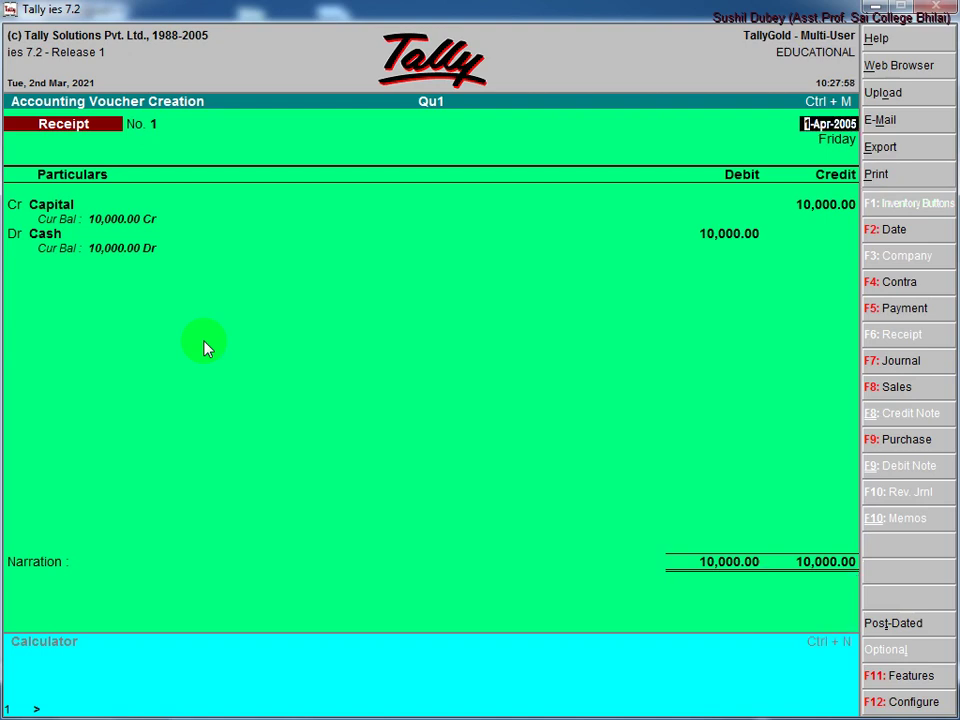
key(Return)
key(Return)
text(1)
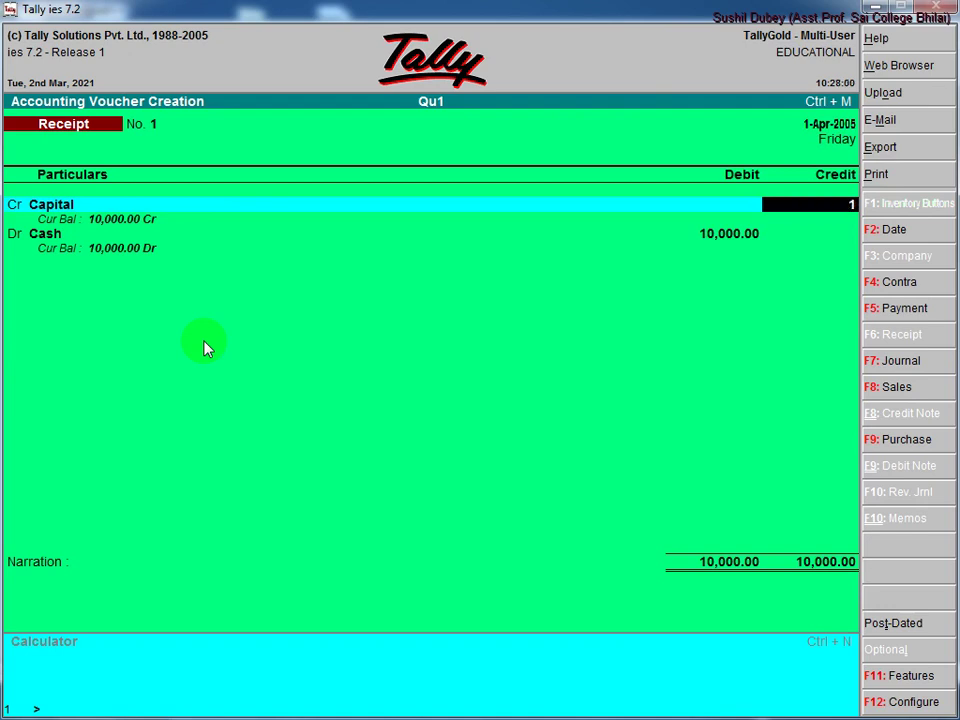
text(,00,000000)
key(Return)
key(Return)
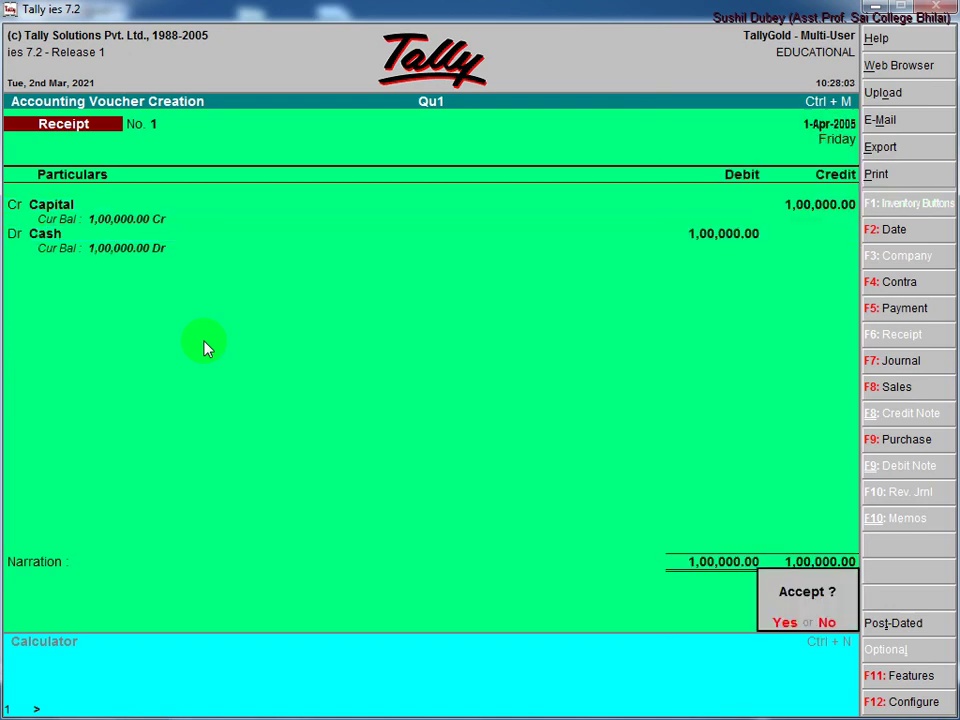
key(Return)
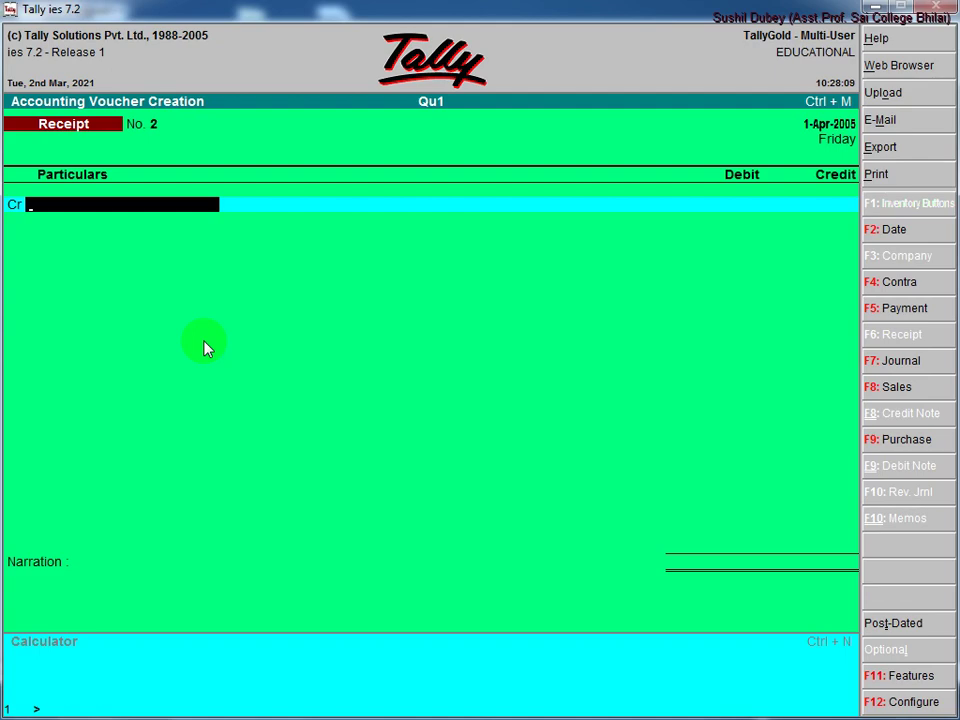
Step: Examine the voucher type, ledgers and amounts for transaction 2 in Notepad++, and return to Tally
key(super)
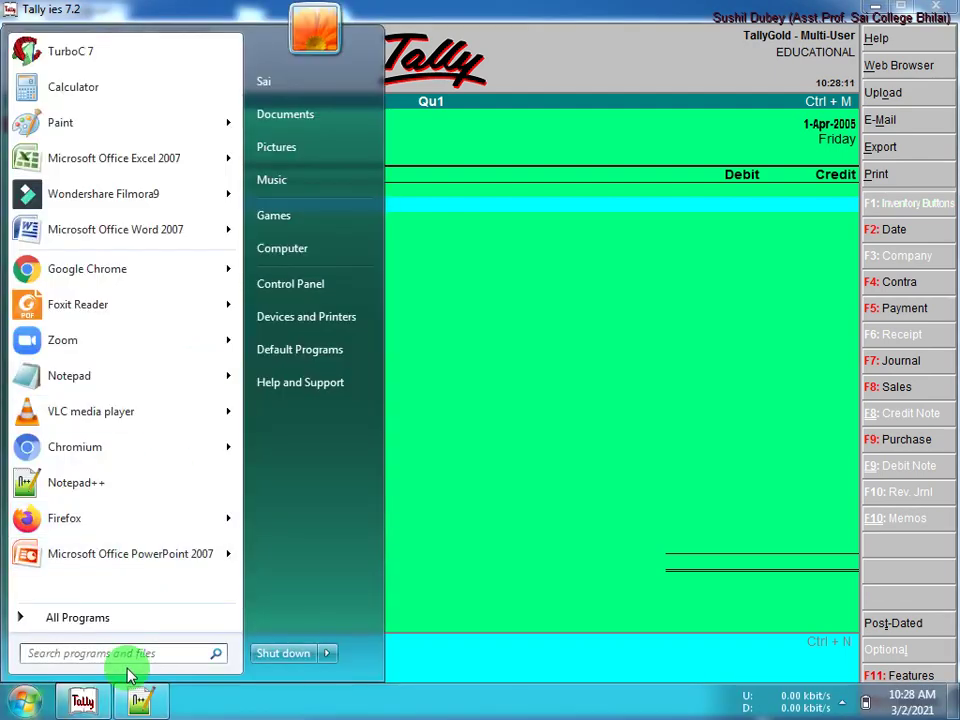
click(139, 700)
scroll(139, 326, down, 3)
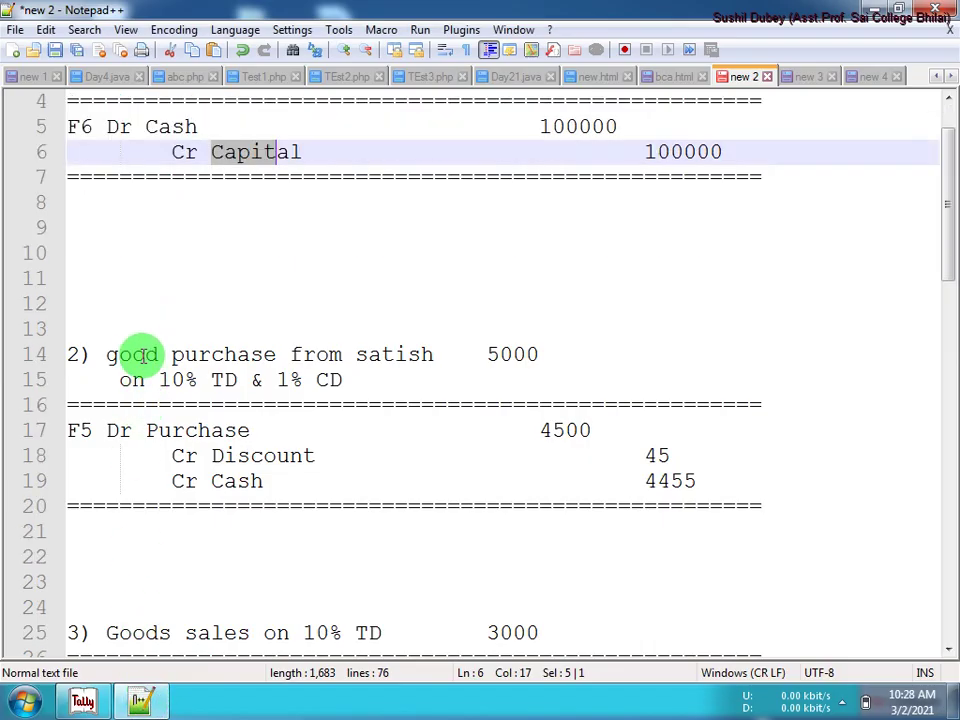
drag(69, 202, 720, 248)
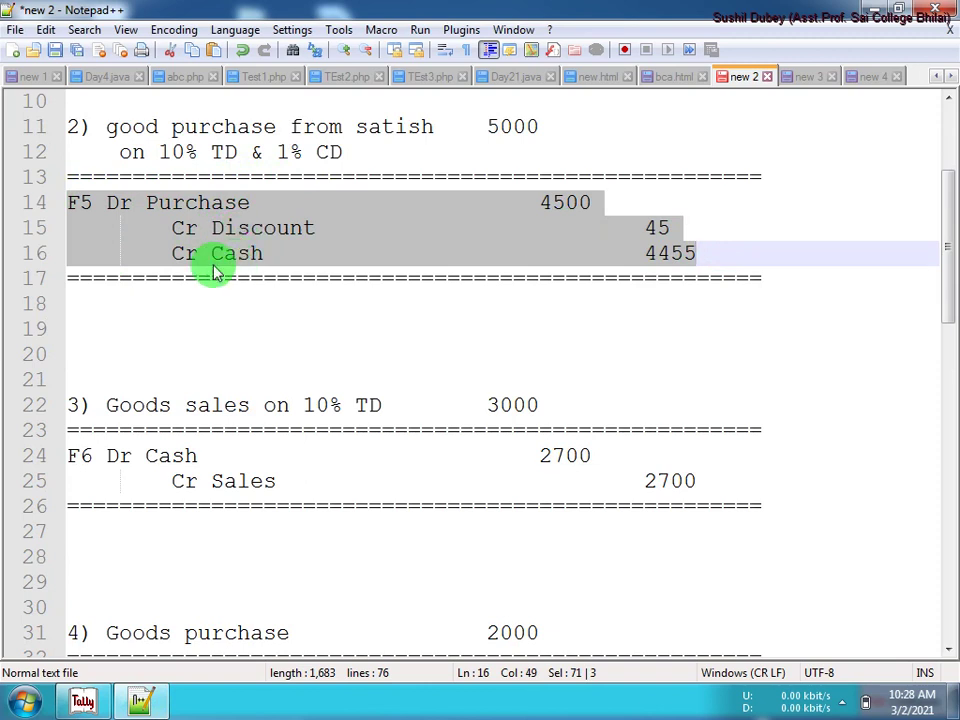
click(85, 703)
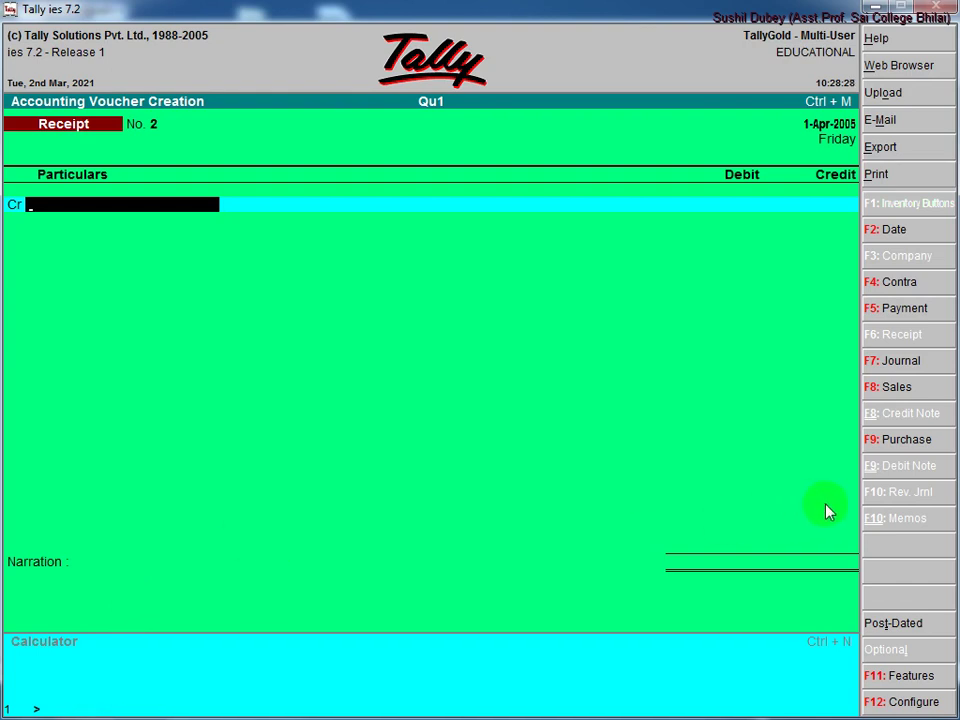
Step: Start a payment voucher debiting Purchase 4,500 and crediting Discount Rec 45
click(893, 316)
text(Pu)
key(Return)
text(4500)
key(Return)
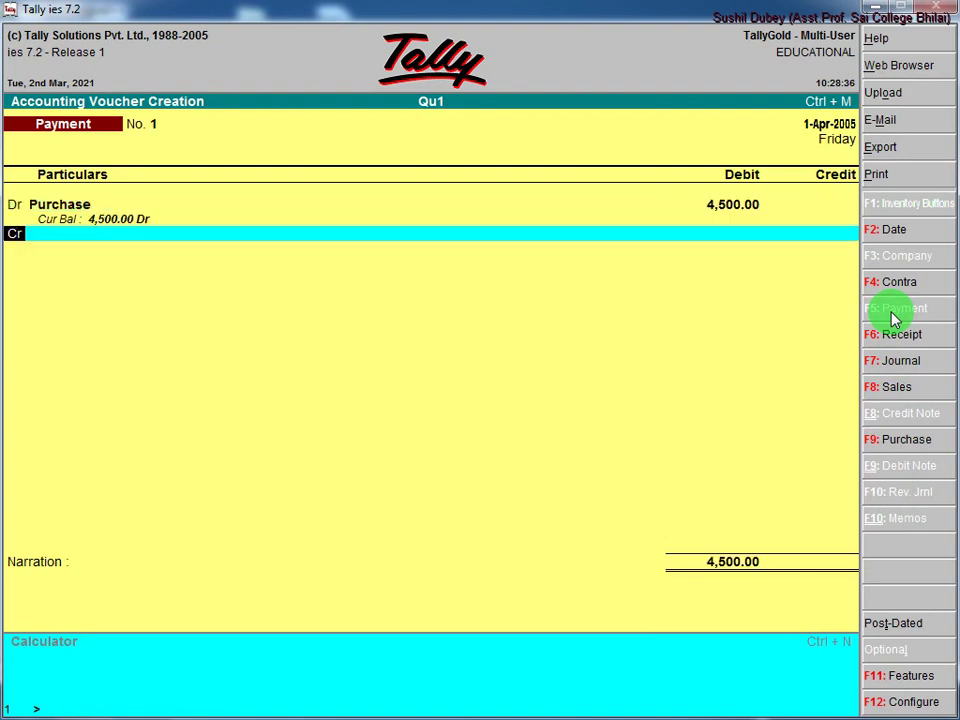
key(Return)
text(Di)
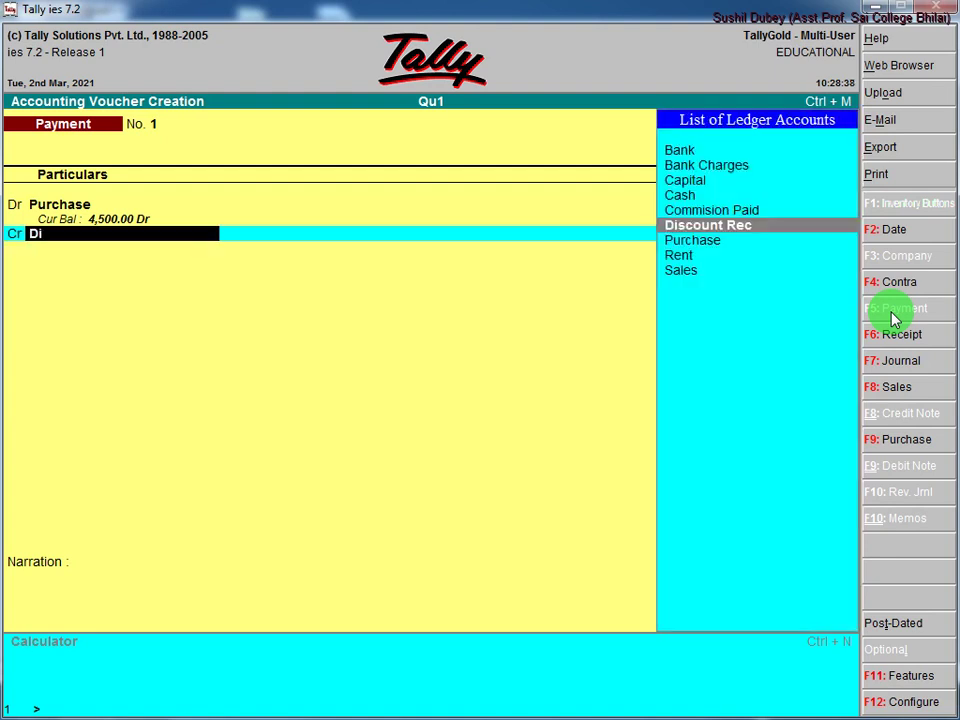
key(Return)
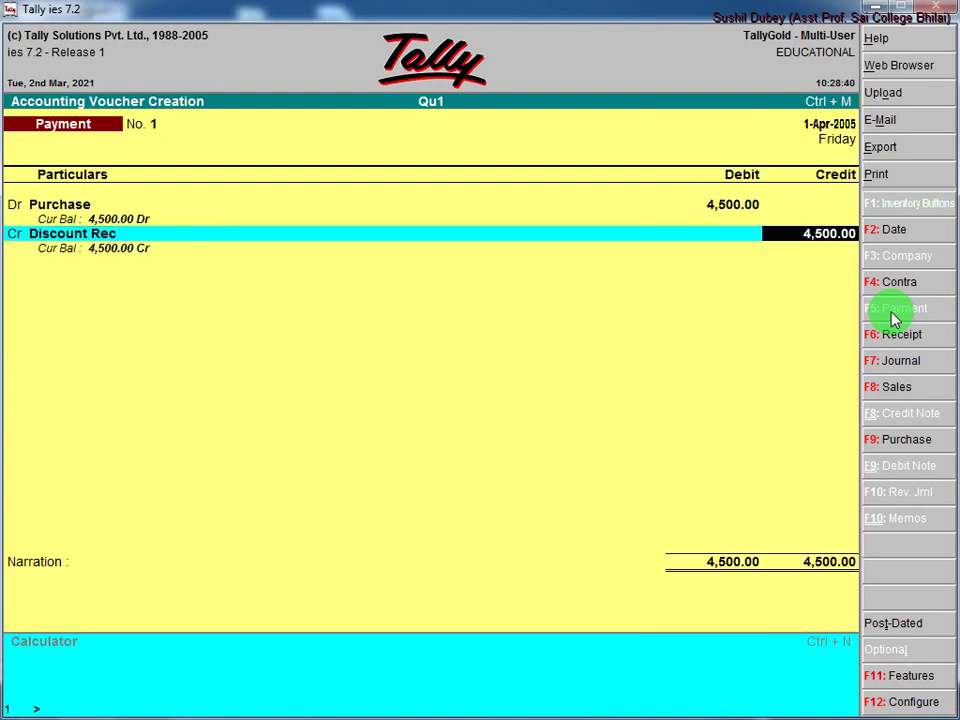
text(45)
key(Return)
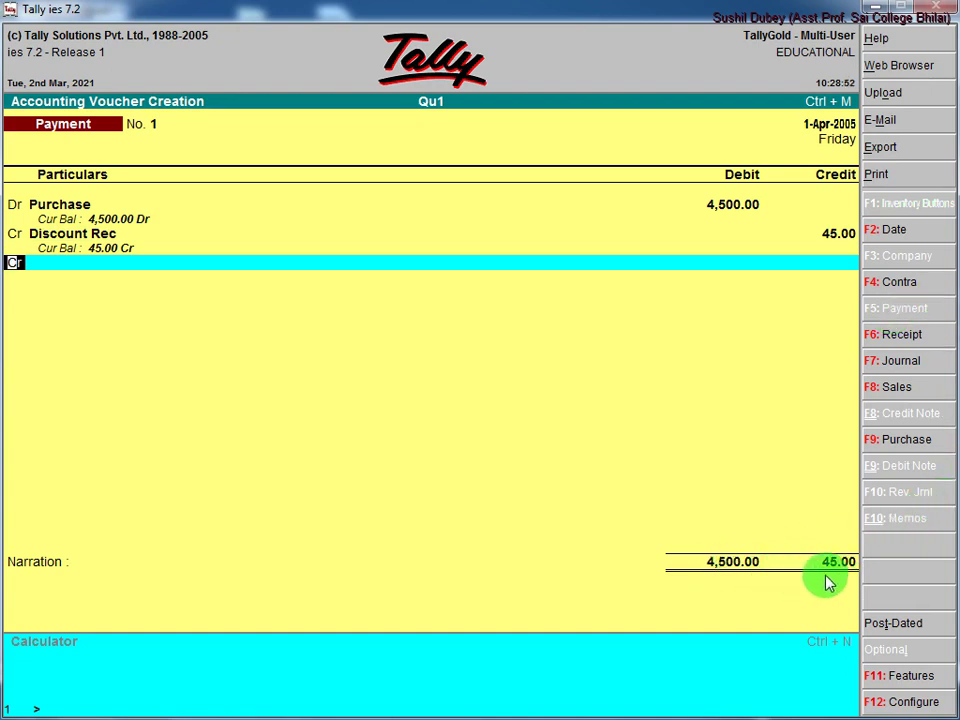
Step: Credit Cash with 4,455 in the payment voucher and save it without a narration
text(Ca)
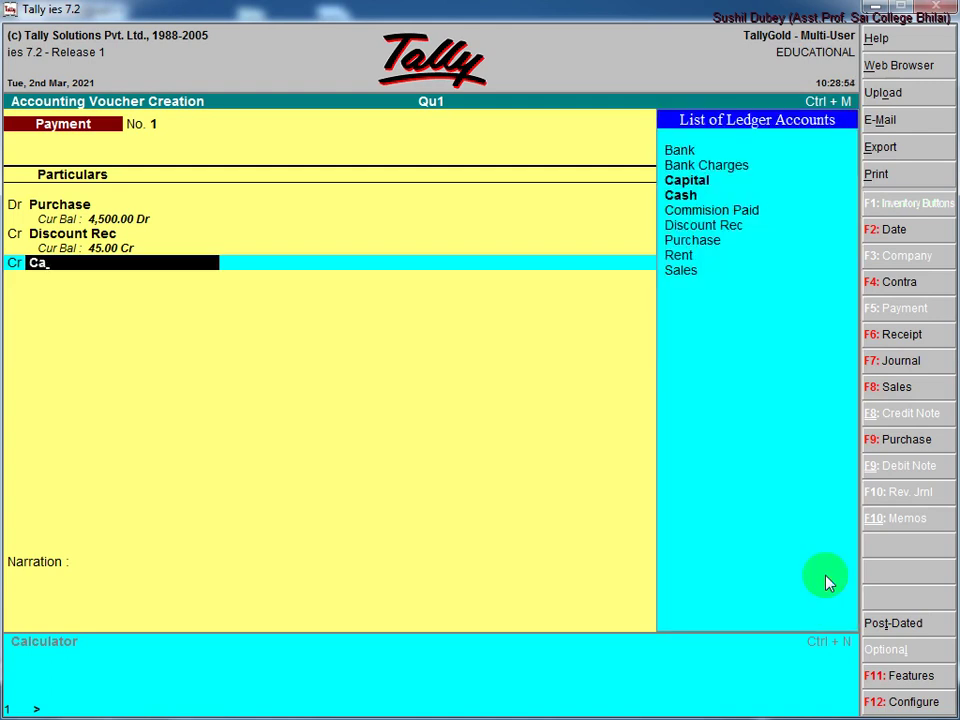
text(s)
key(Return)
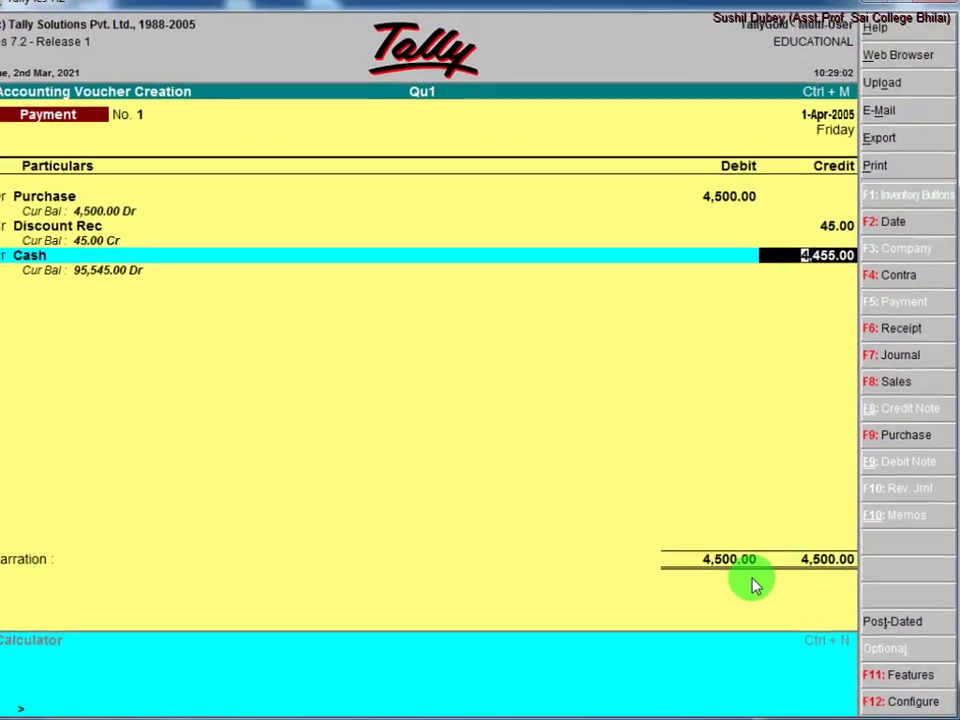
key(Return)
key(Return)
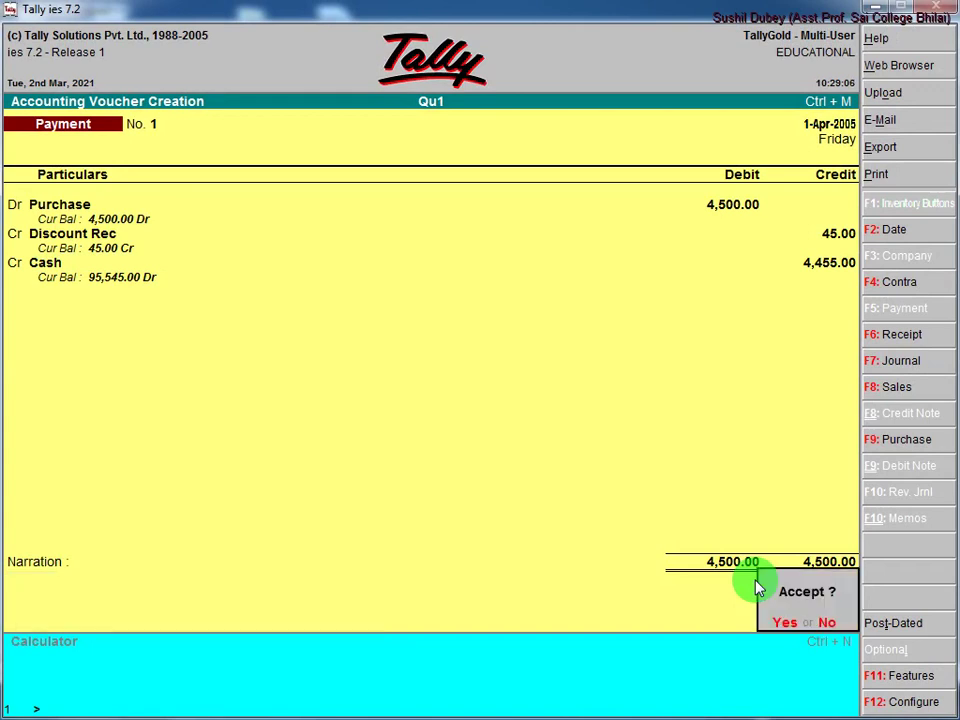
key(Return)
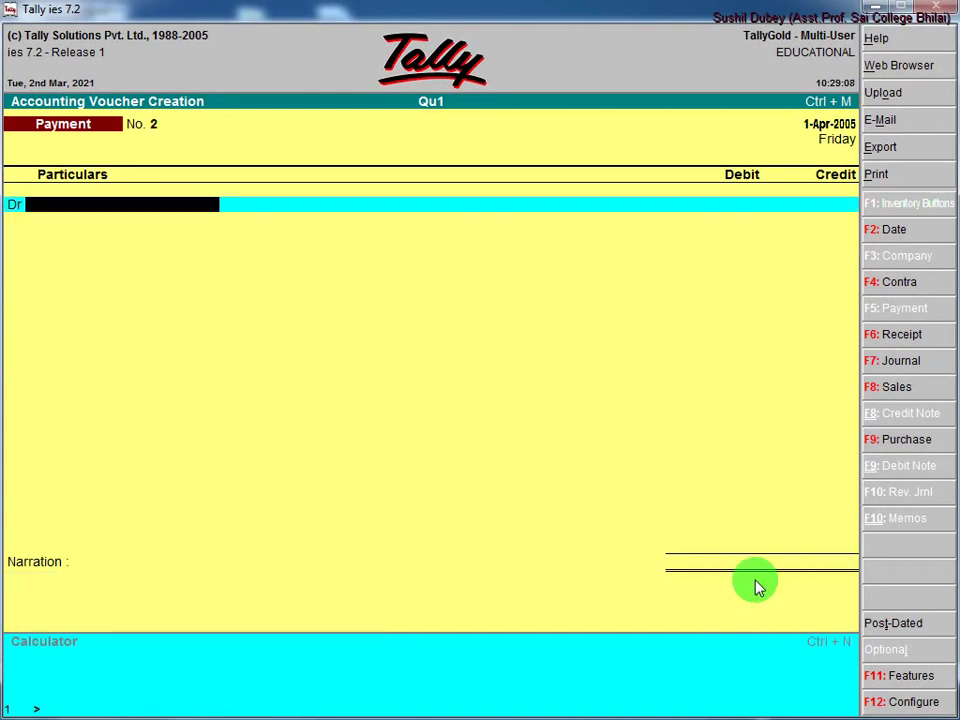
Step: Examine the voucher type, ledgers and amounts for transaction 3 (goods sales) in Notepad++, and return to Tally
key(super)
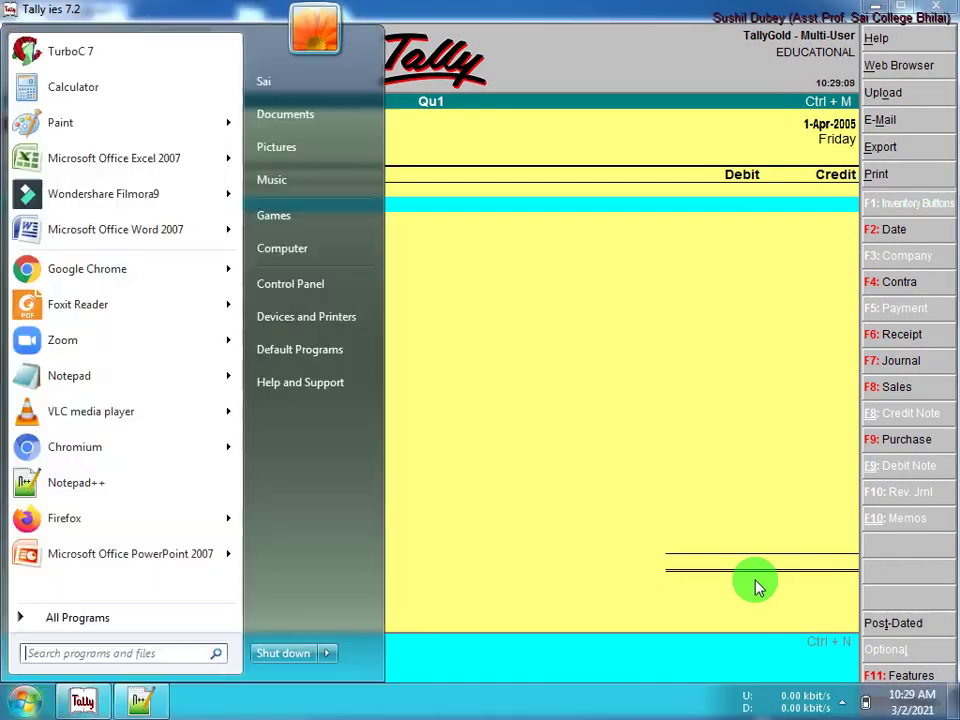
click(140, 698)
scroll(171, 414, down, 3)
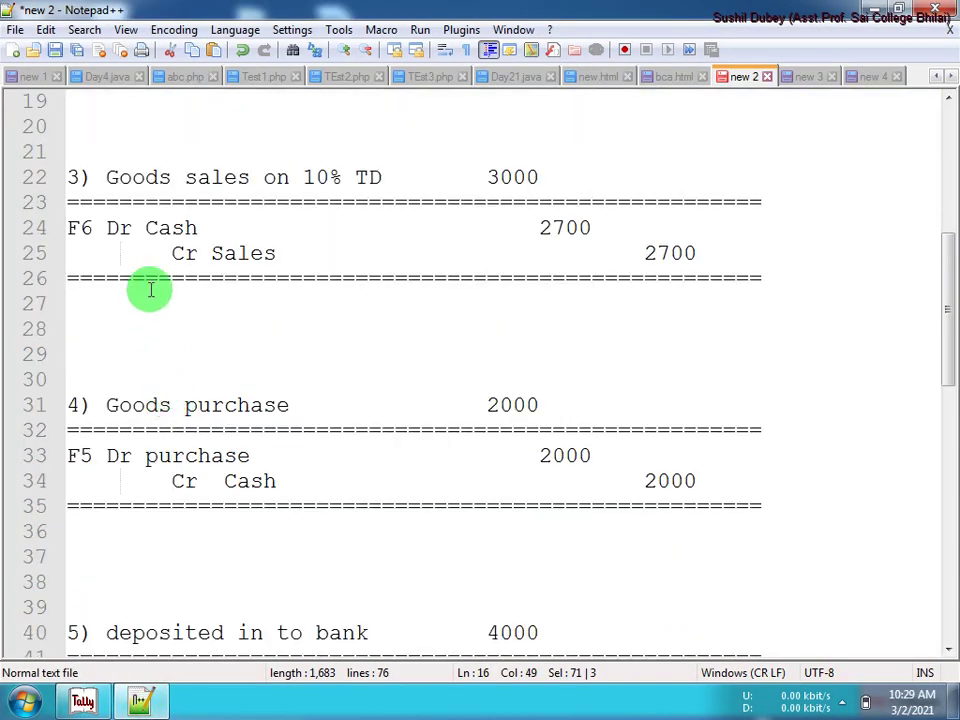
drag(209, 177, 266, 177)
drag(67, 226, 709, 256)
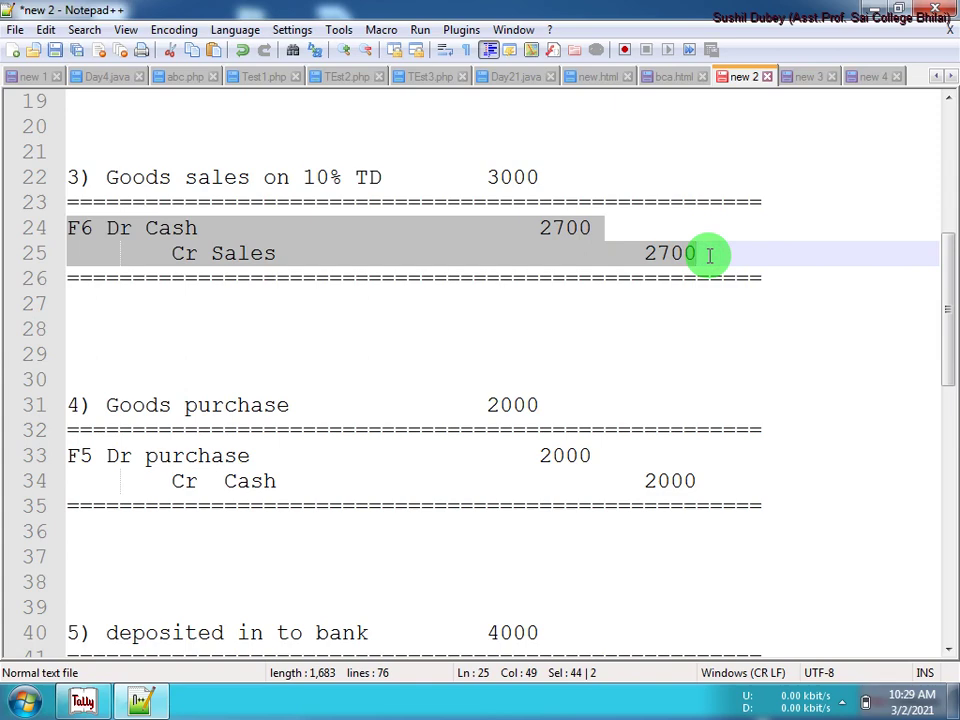
click(104, 699)
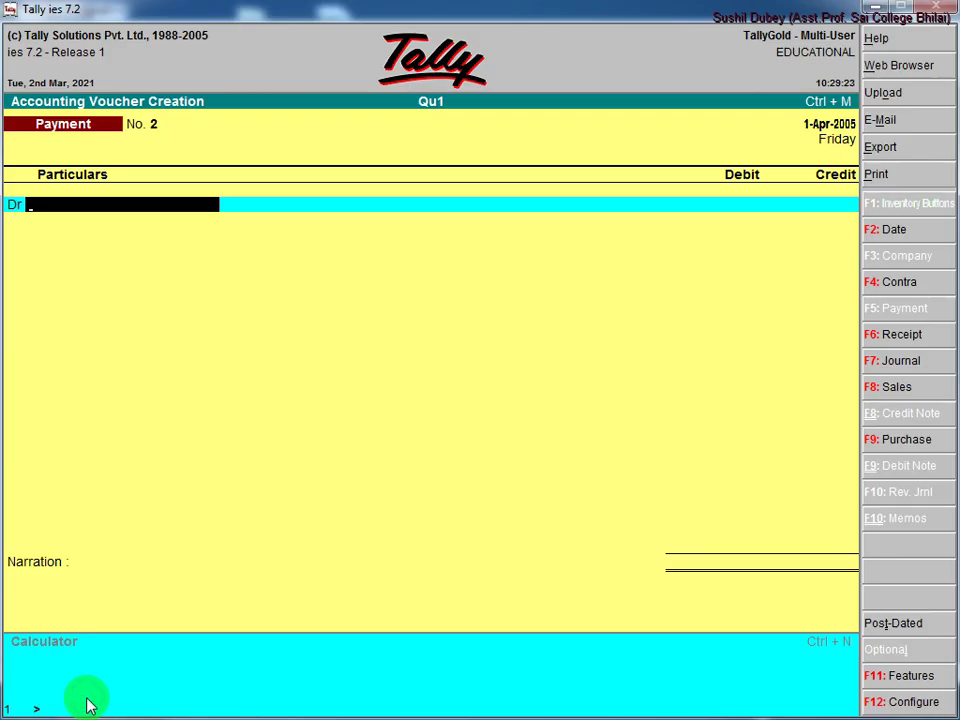
Step: Record a receipt voucher crediting Sales 2,700 and debiting Cash 2,700 without a narration, and save it
click(896, 335)
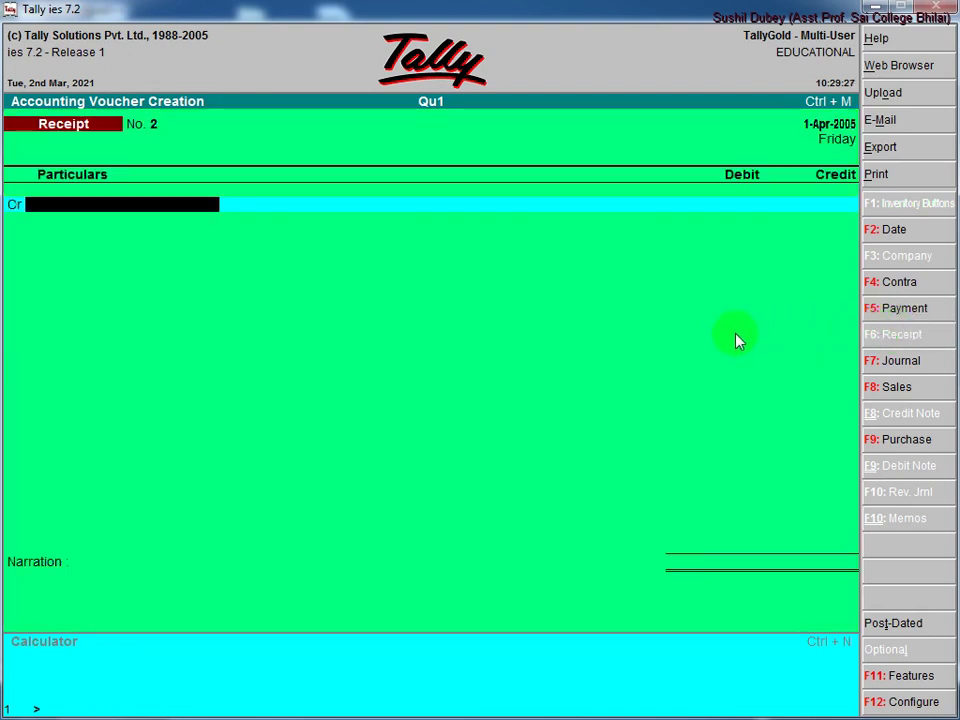
text(Sal)
key(Return)
text(2700)
key(Return)
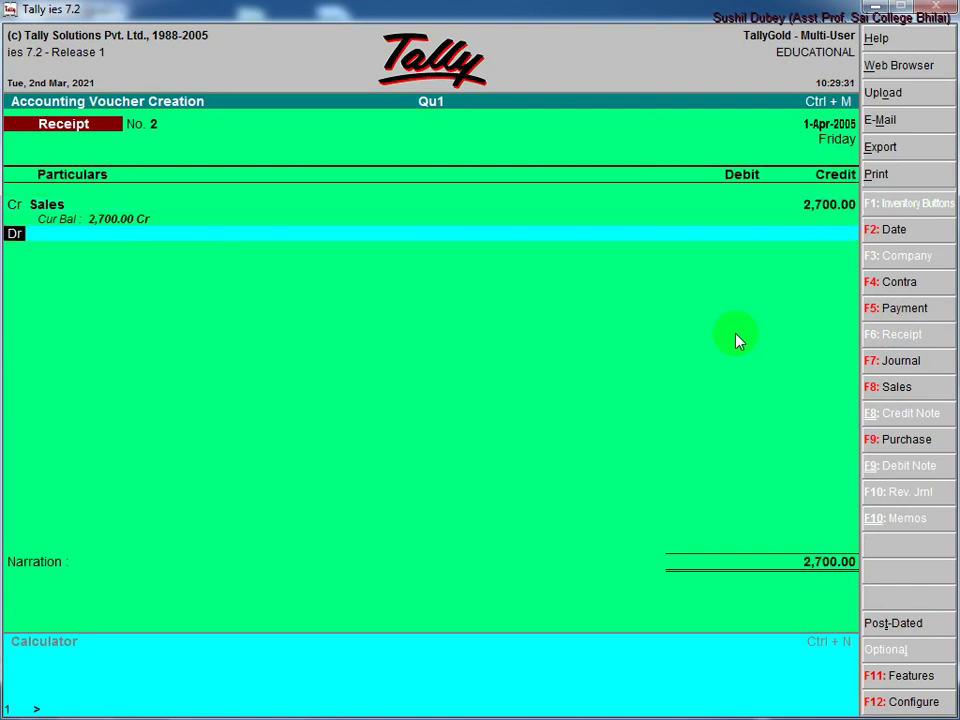
key(Return)
text(C)
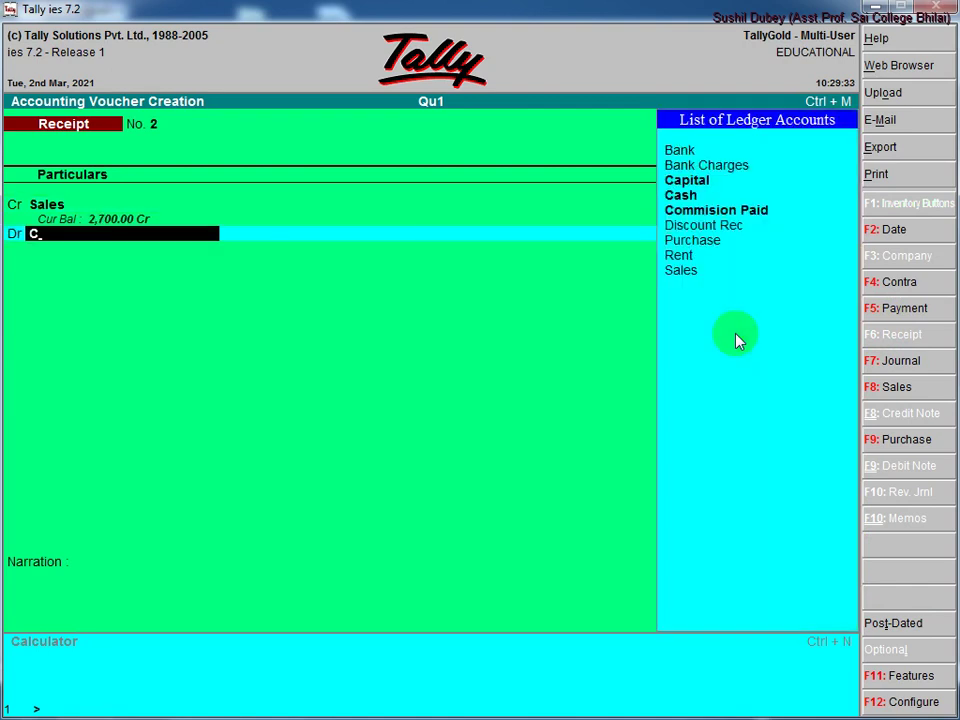
text(as)
key(Return)
key(Return)
key(Return)
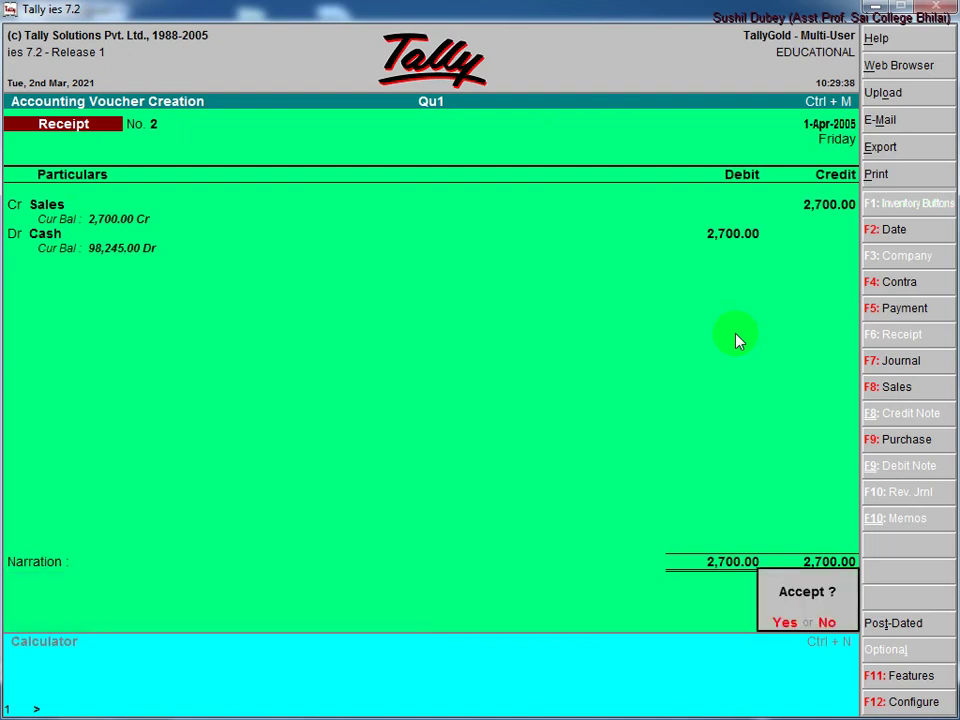
key(Return)
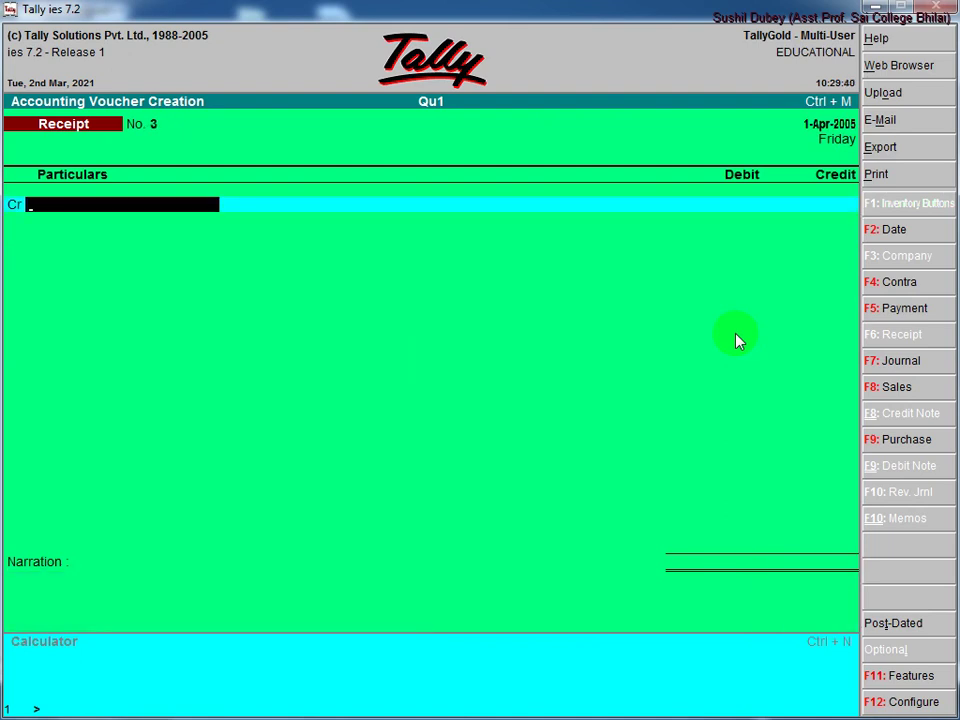
Step: Examine the voucher type, ledgers and amounts for transaction 4 (goods purchase) in Notepad++, and return to Tally
key(super)
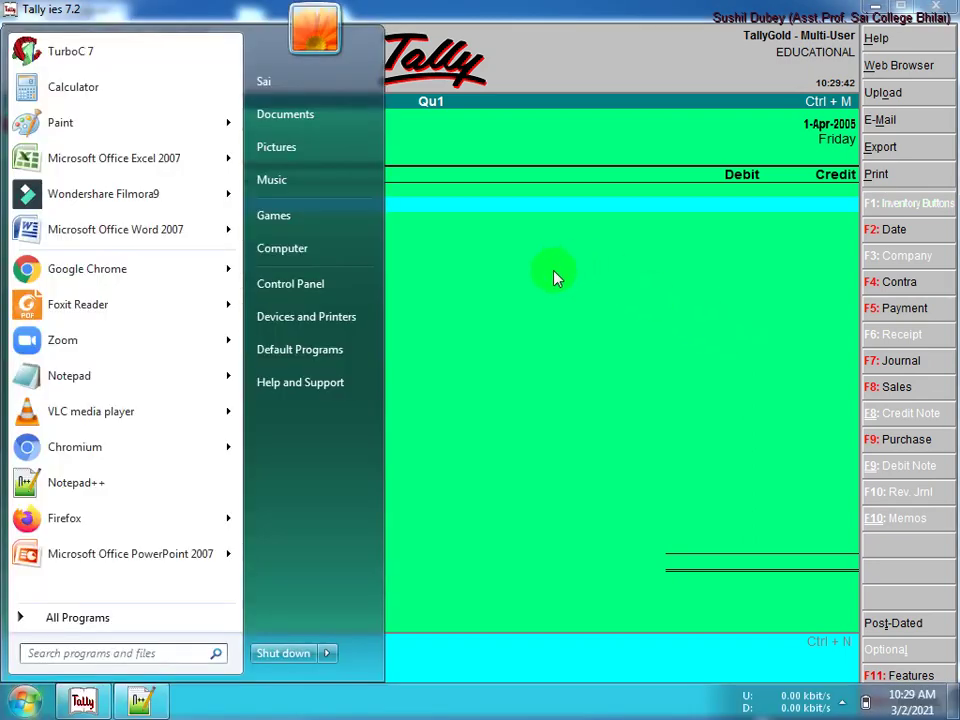
click(150, 703)
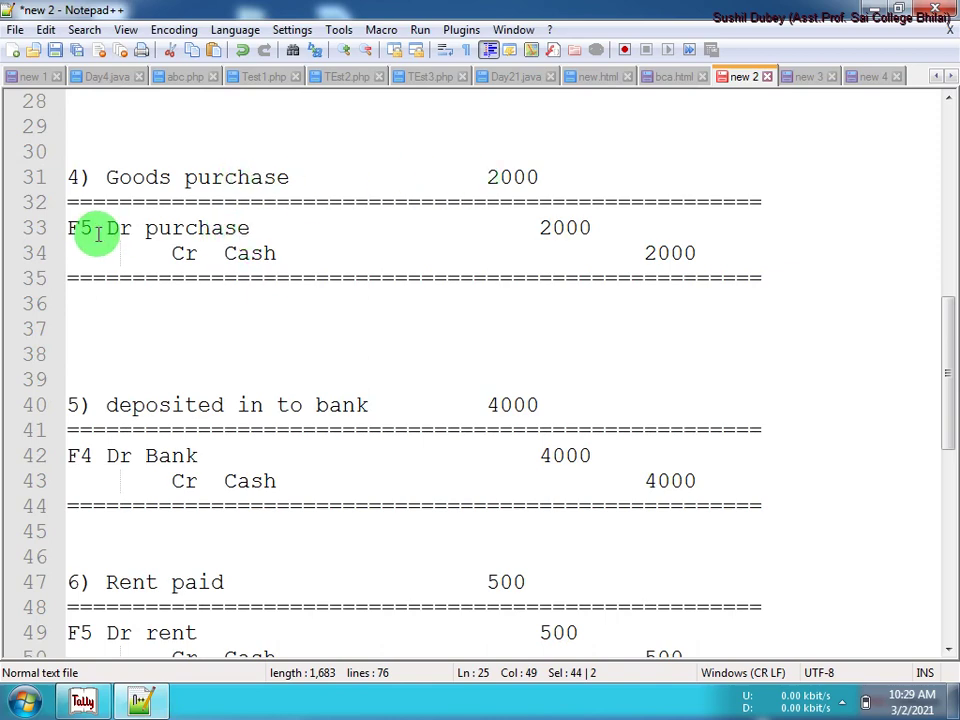
drag(67, 228, 700, 254)
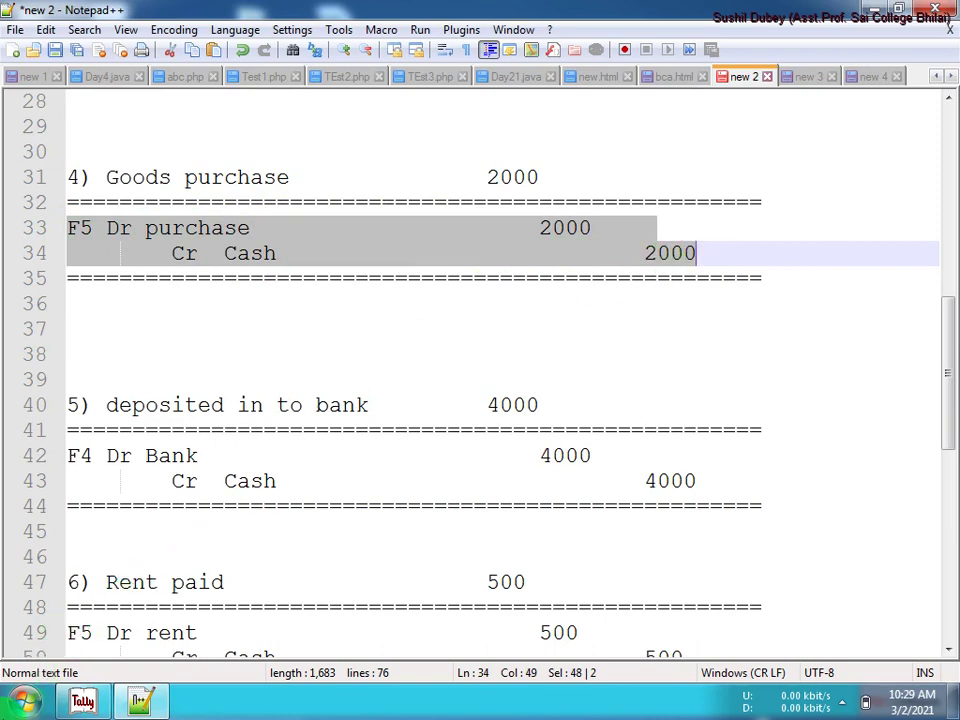
click(83, 704)
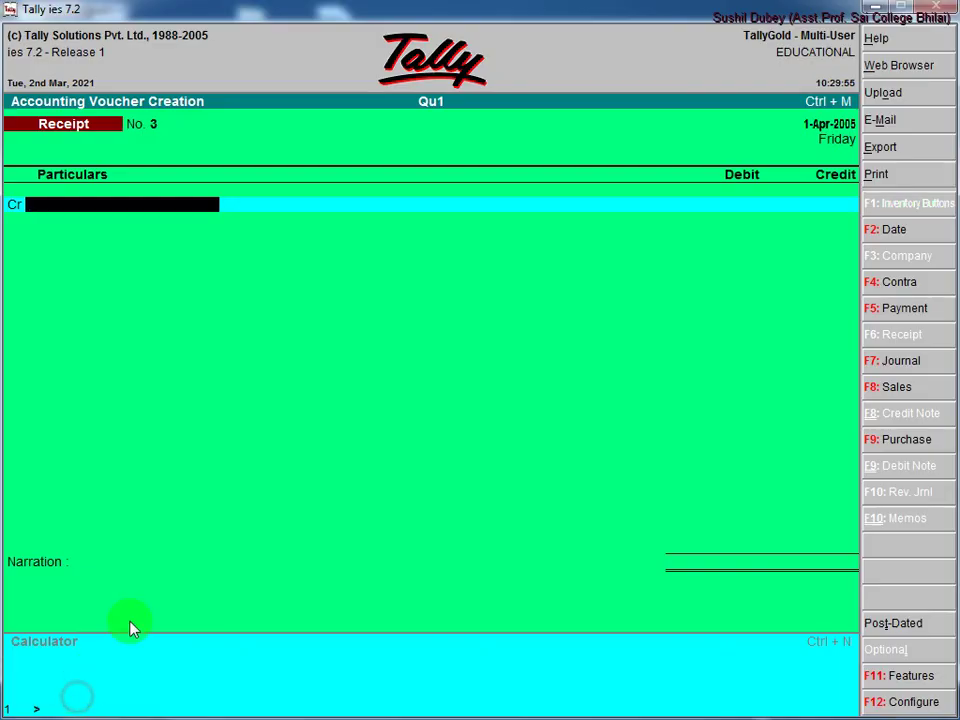
Step: Record a payment voucher debiting Purchase 2,000 and crediting Cash 2,000 without a narration, and save it
click(898, 310)
text(P)
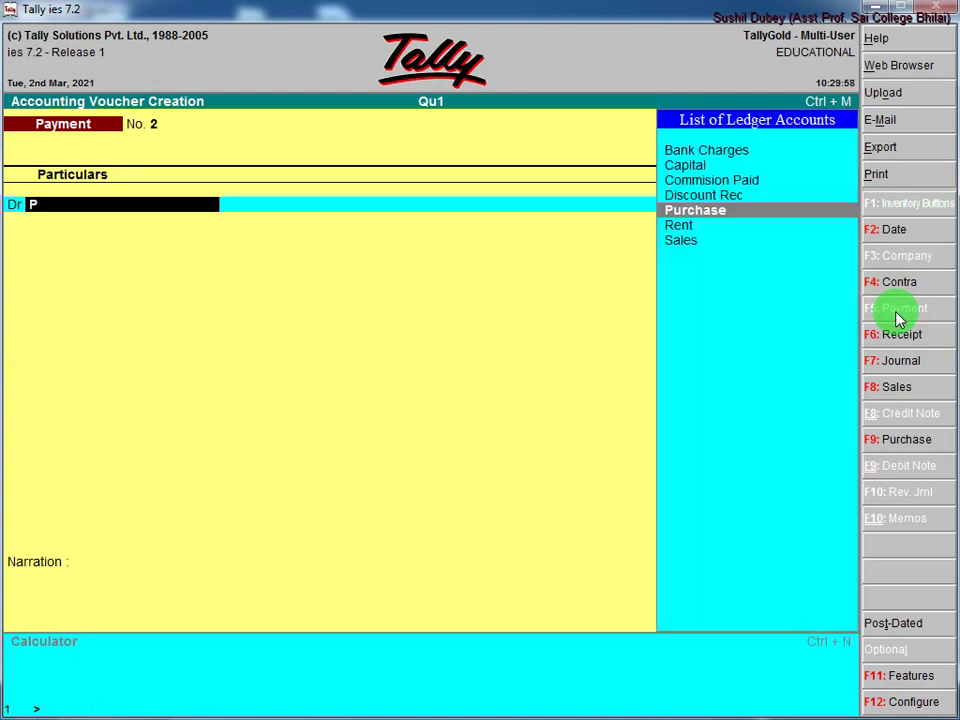
text(u)
key(Return)
text(200)
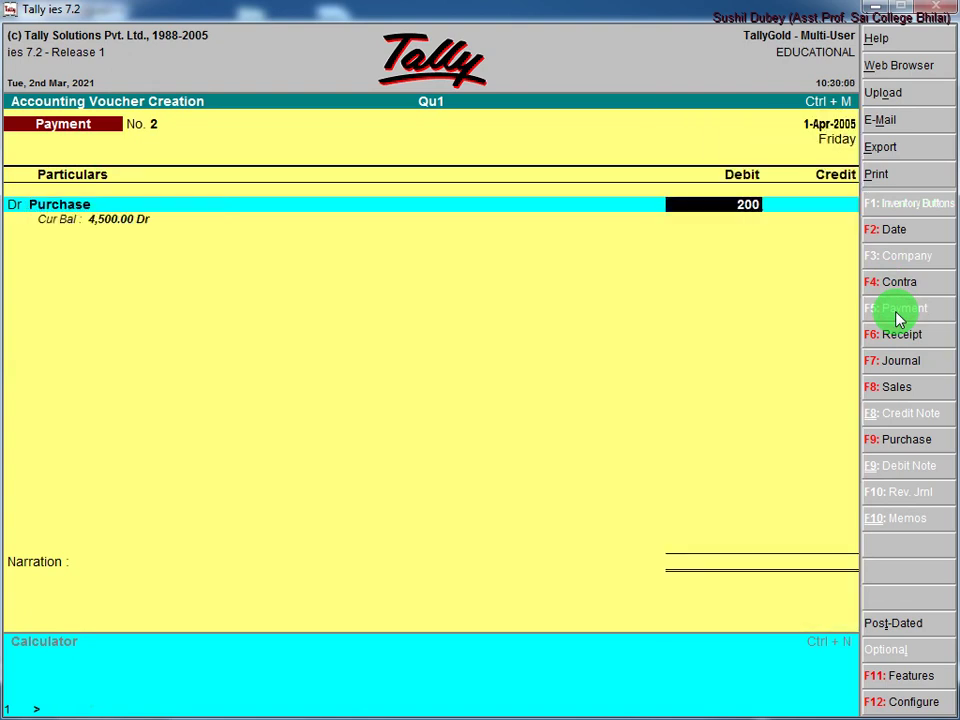
text(0)
key(Return)
text(Cash)
key(Return)
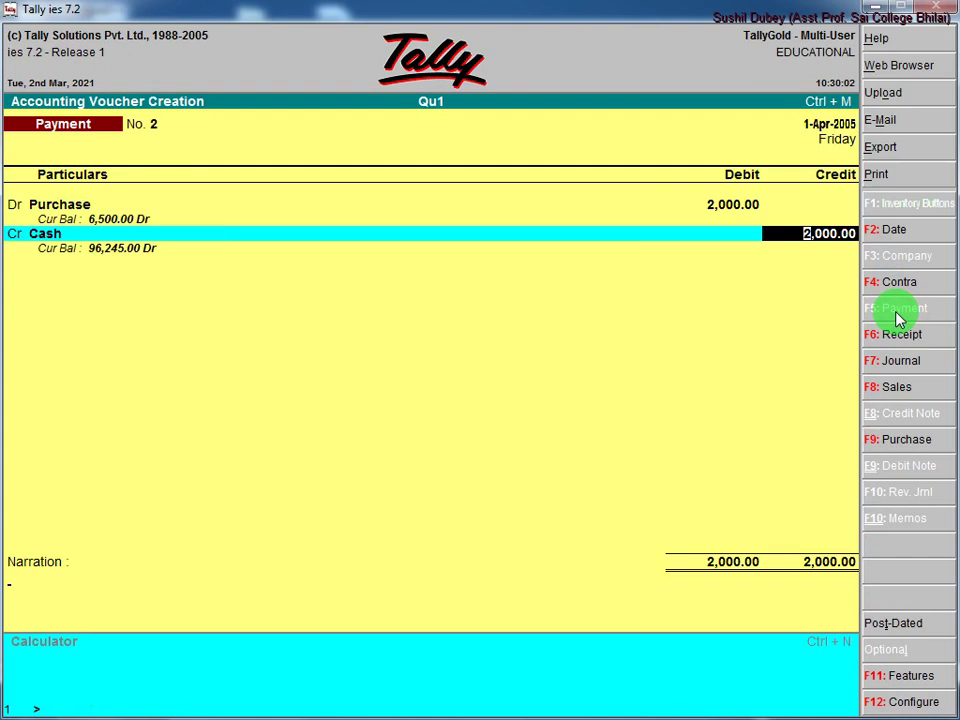
key(Return)
key(Return)
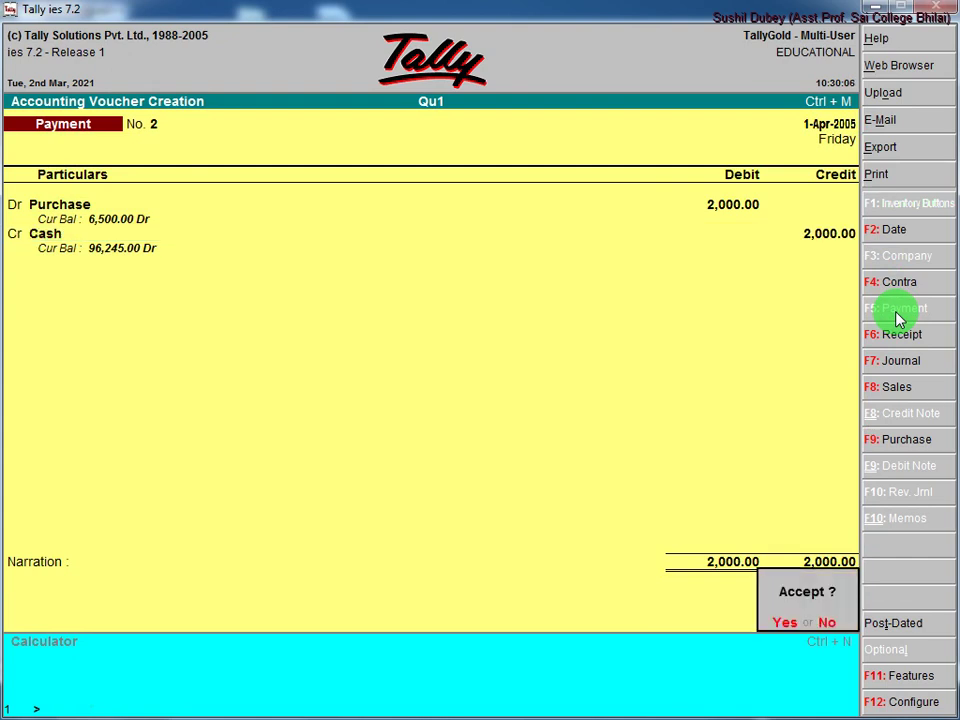
key(Return)
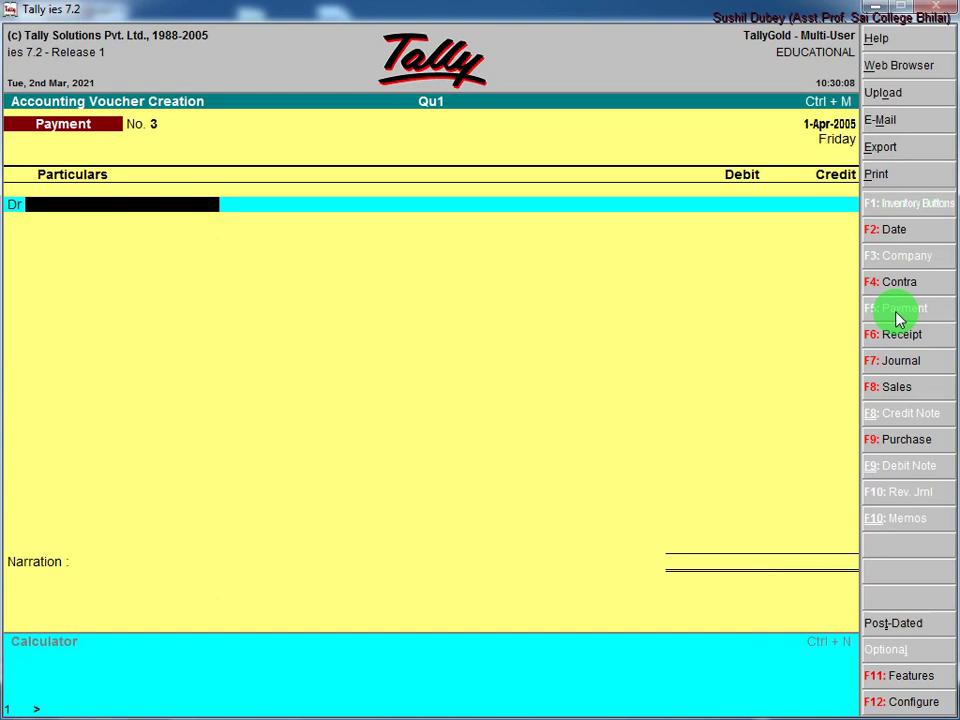
Step: Examine the voucher type, ledgers and amounts for transaction 5 (bank deposit) in Notepad++, and return to Tally
key(alt+Tab)
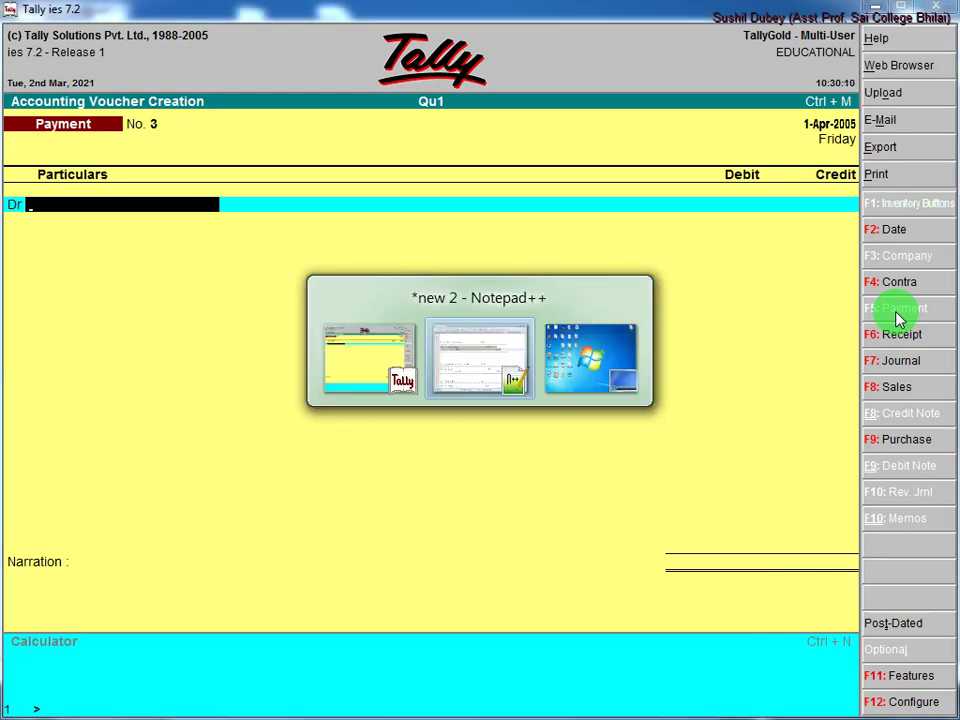
scroll(514, 388, down, 4)
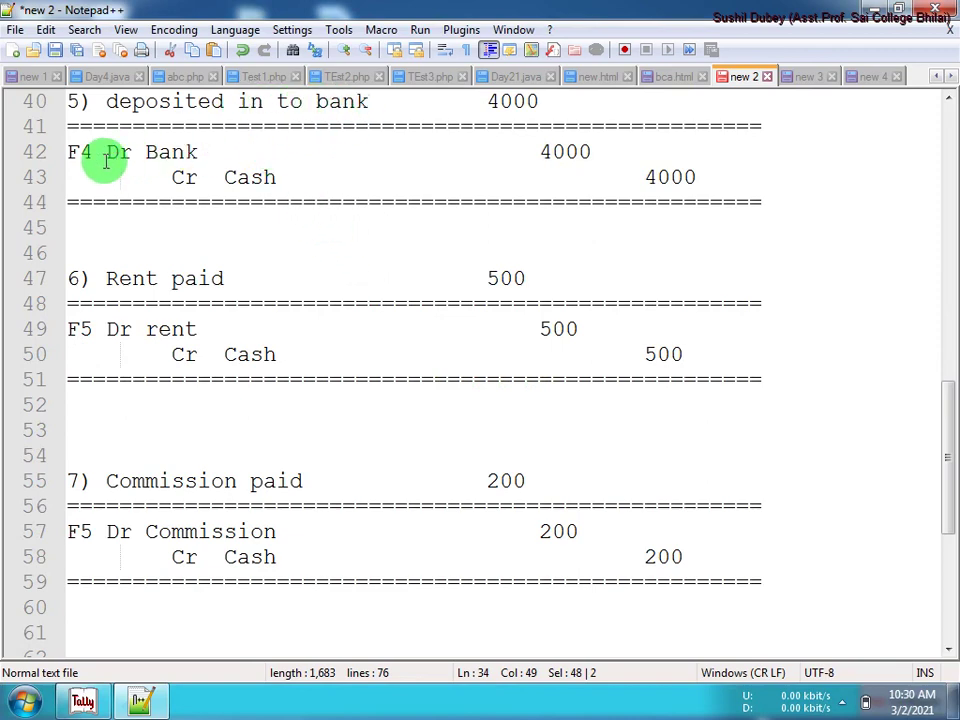
drag(68, 152, 714, 180)
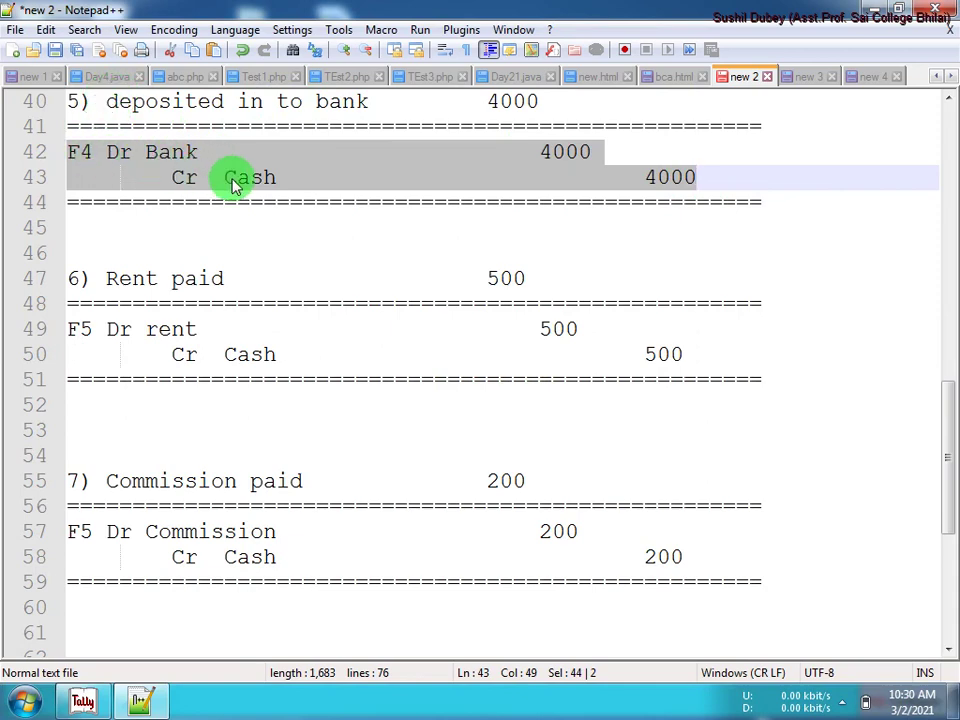
click(92, 703)
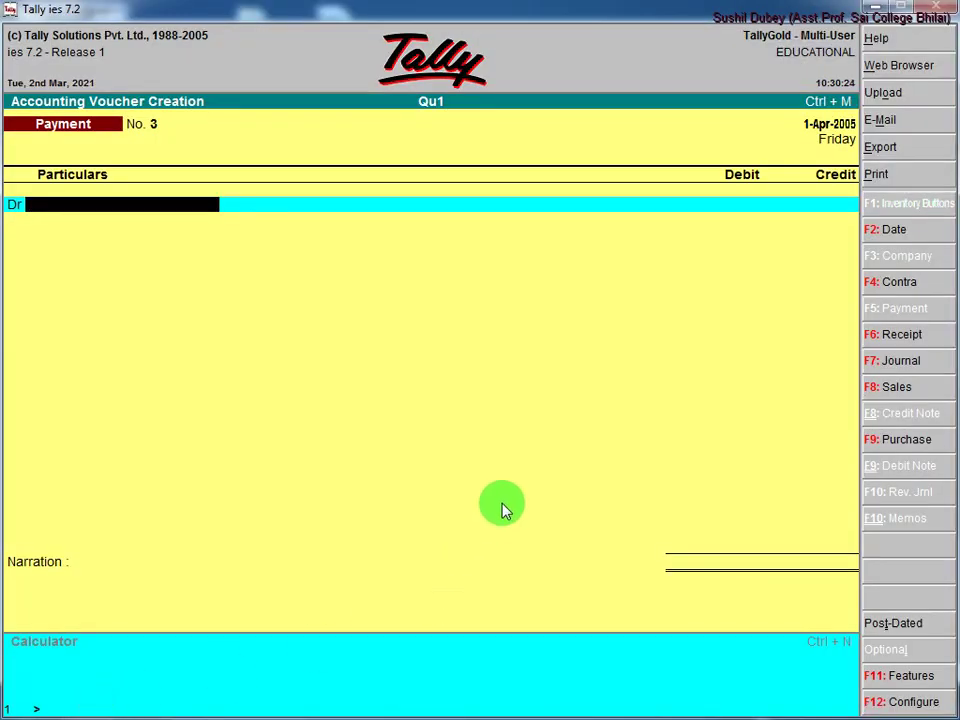
Step: Record a contra voucher crediting Cash 4,000 and debiting Bank 4,000 without a narration, and save it
click(917, 287)
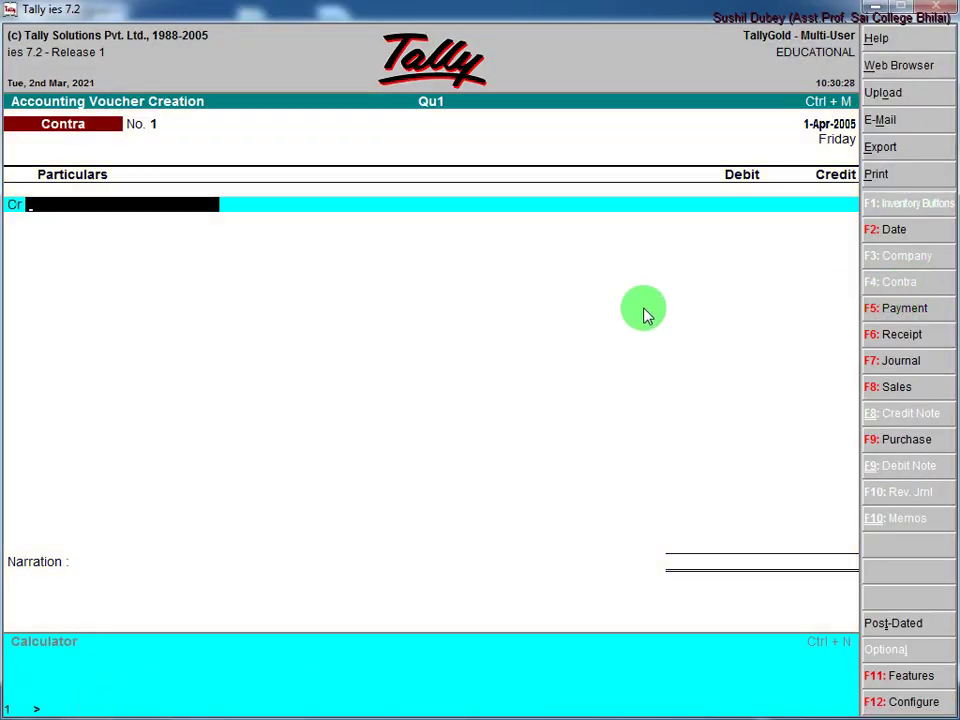
text(C)
key(Return)
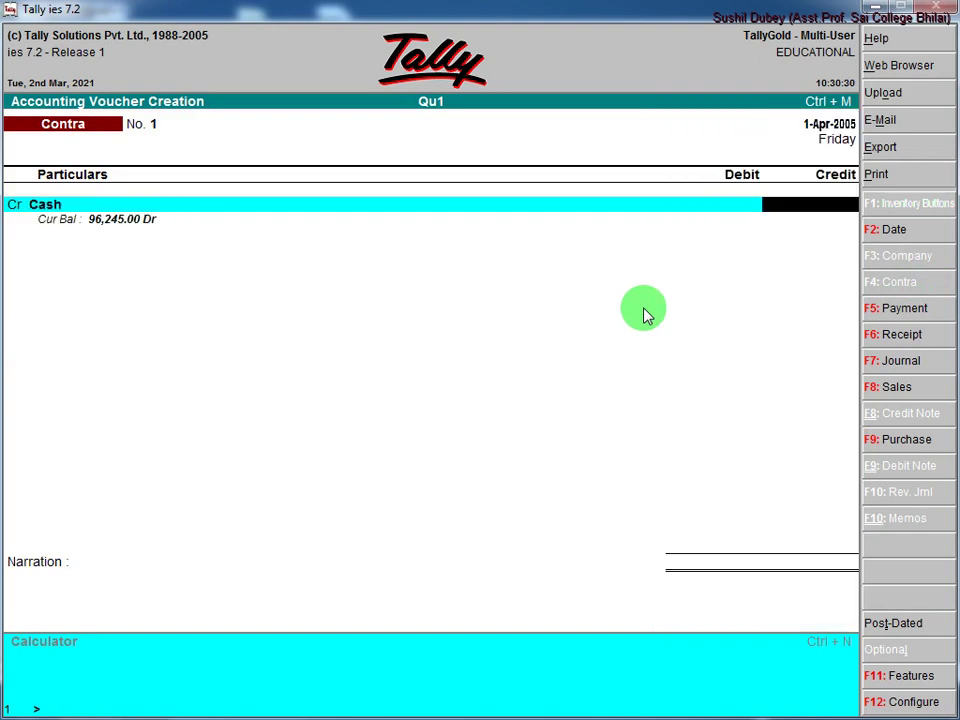
text(4000)
key(Return)
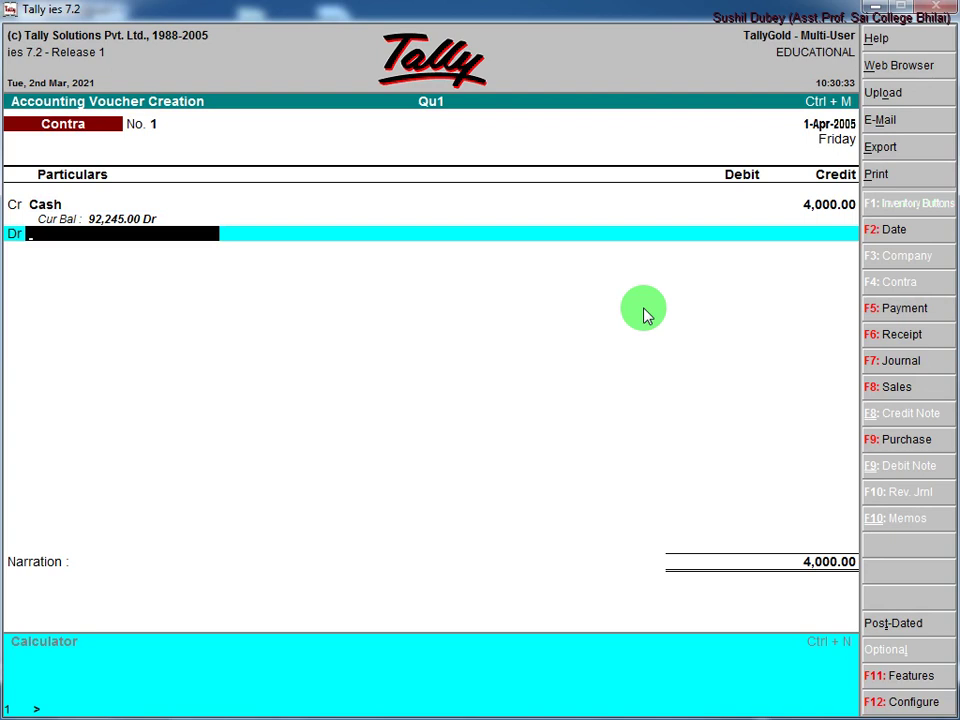
text(B)
key(Return)
key(Return)
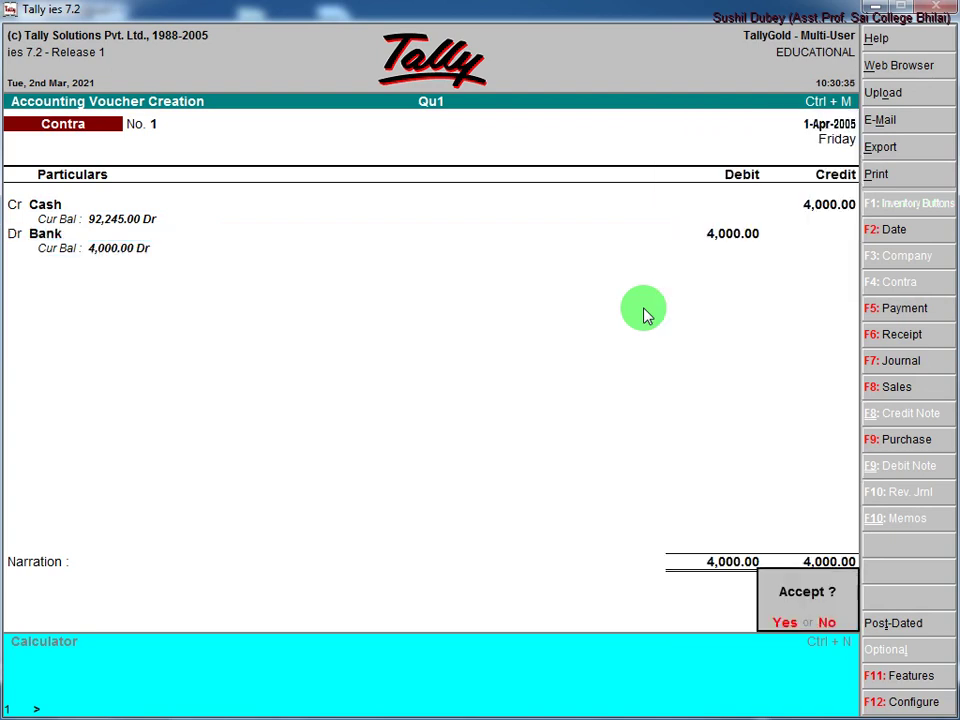
key(Return)
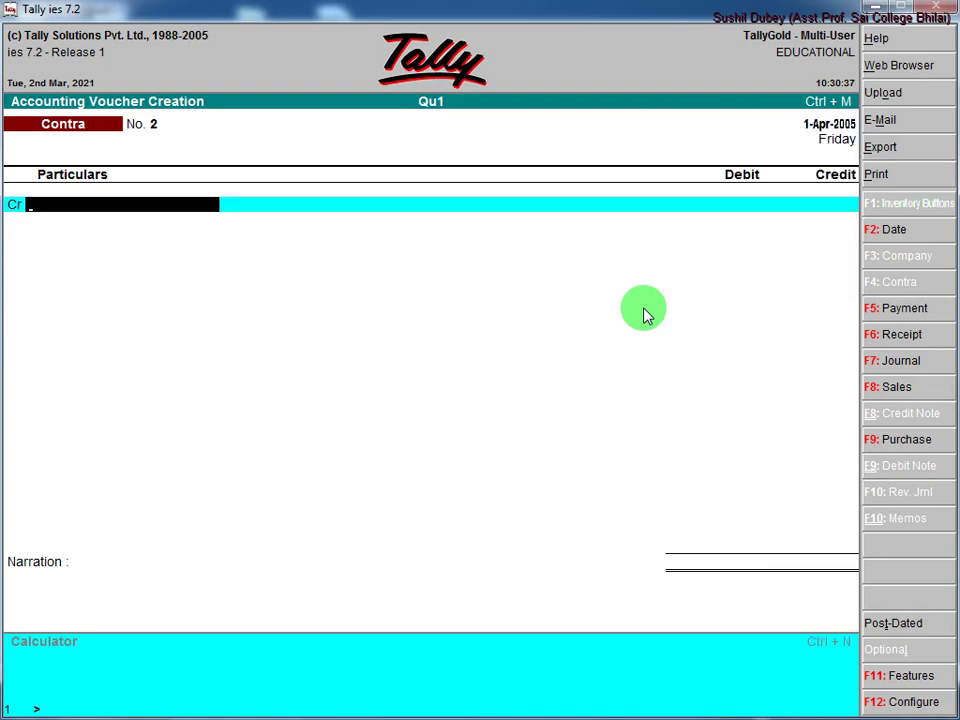
Step: Examine the voucher type, ledgers and amounts for transaction 6 (rent paid) in Notepad++, and return to Tally
key(alt+Tab)
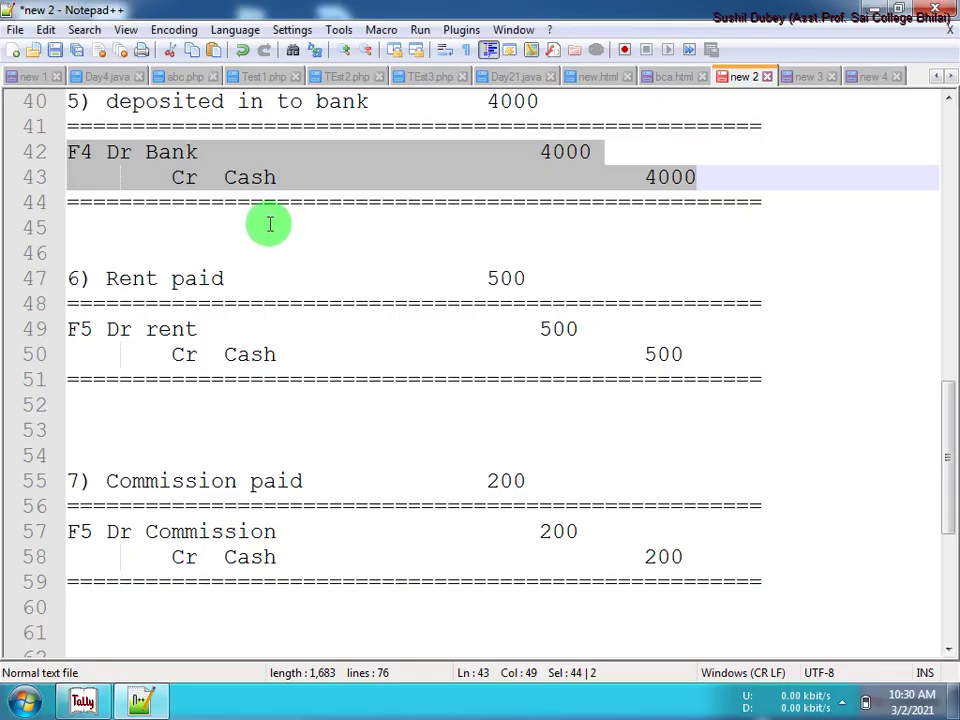
drag(108, 280, 693, 364)
scroll(690, 378, down, 2)
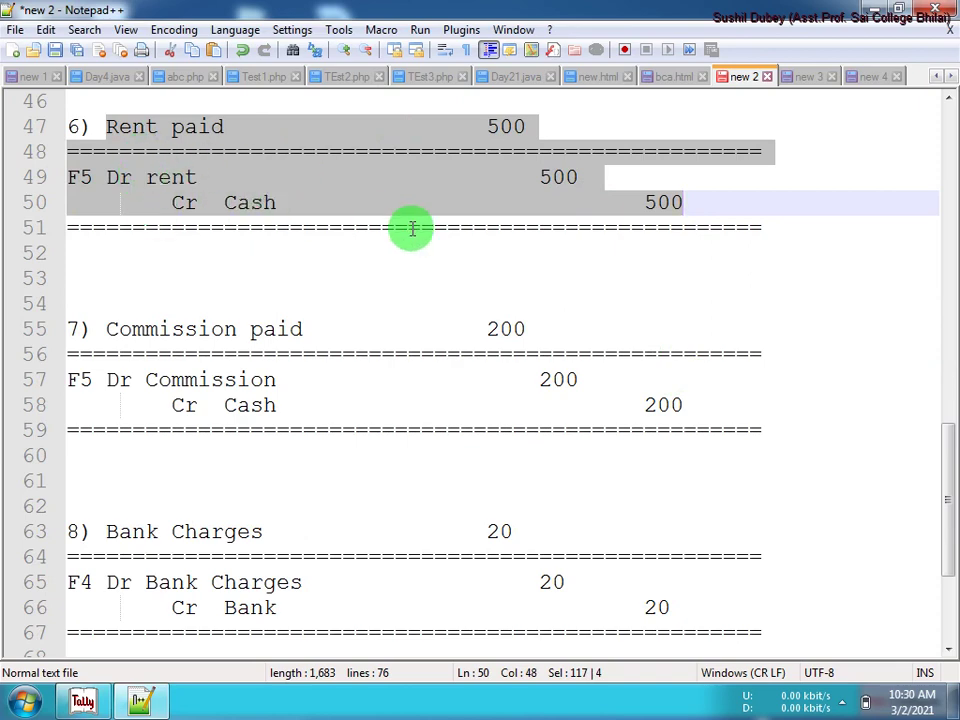
click(88, 702)
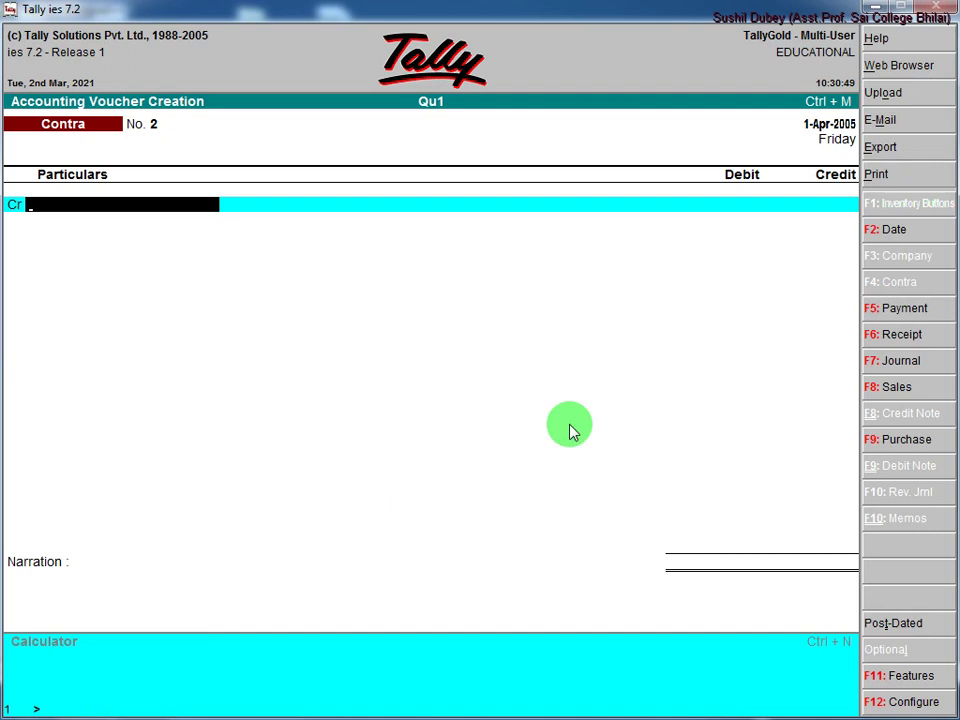
Step: Record a payment voucher debiting Rent 500 and crediting Cash 500 without a narration, and save it
click(894, 312)
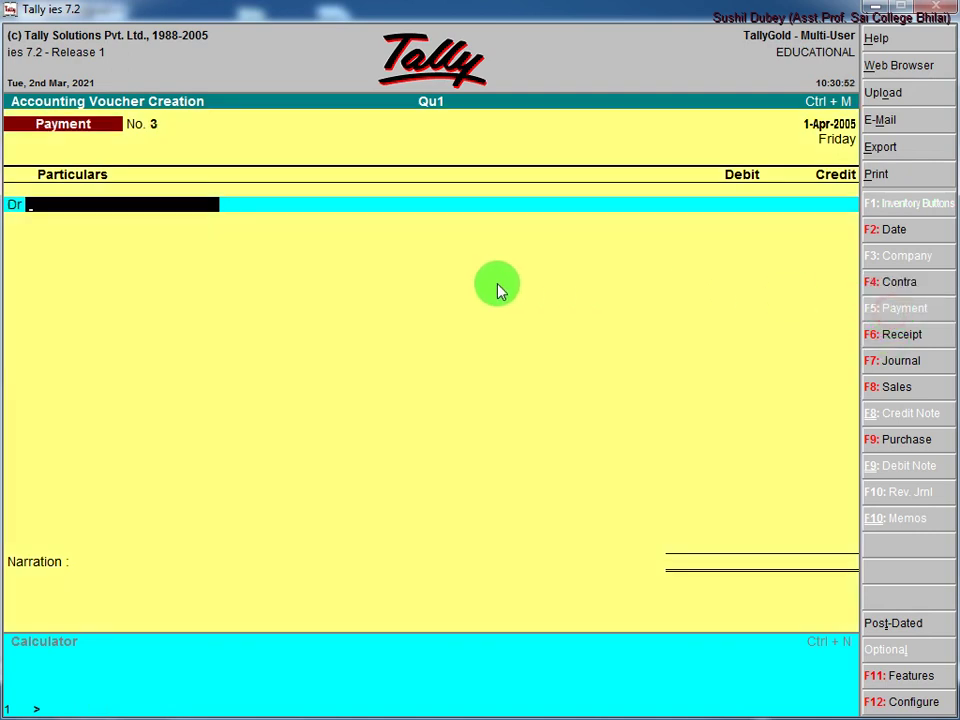
text(Re)
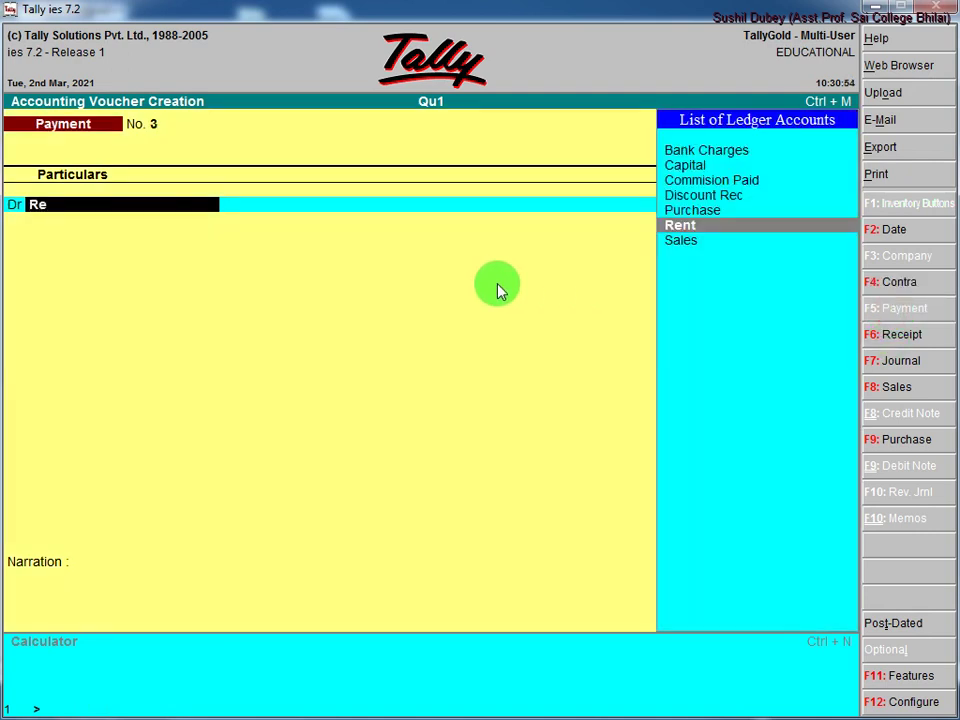
text(n)
key(Return)
text(500)
key(Return)
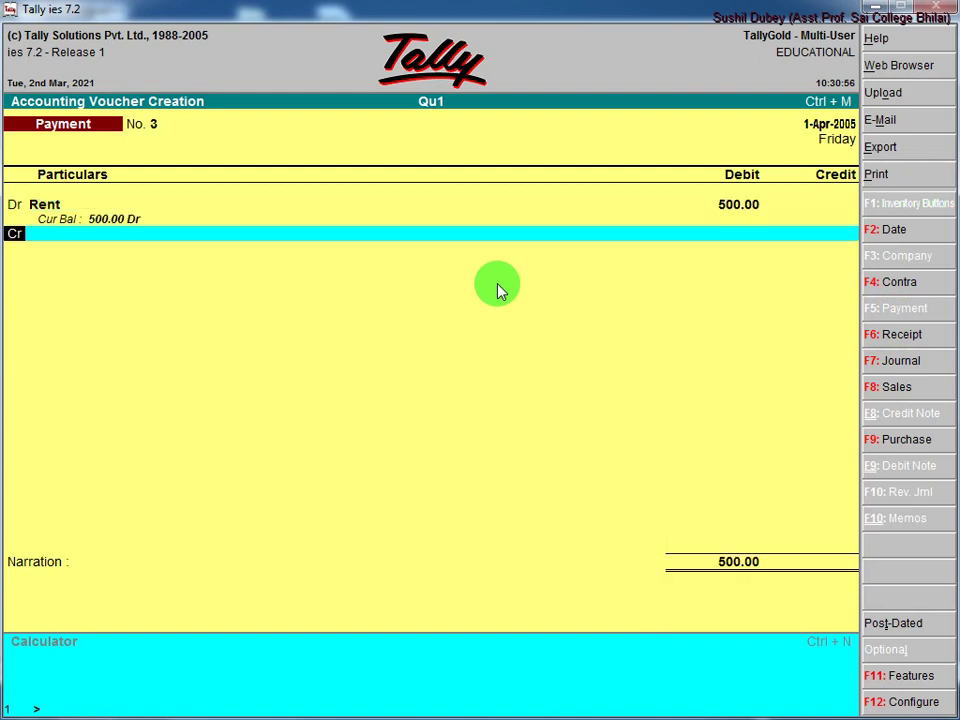
text(Cash)
key(Return)
key(Return)
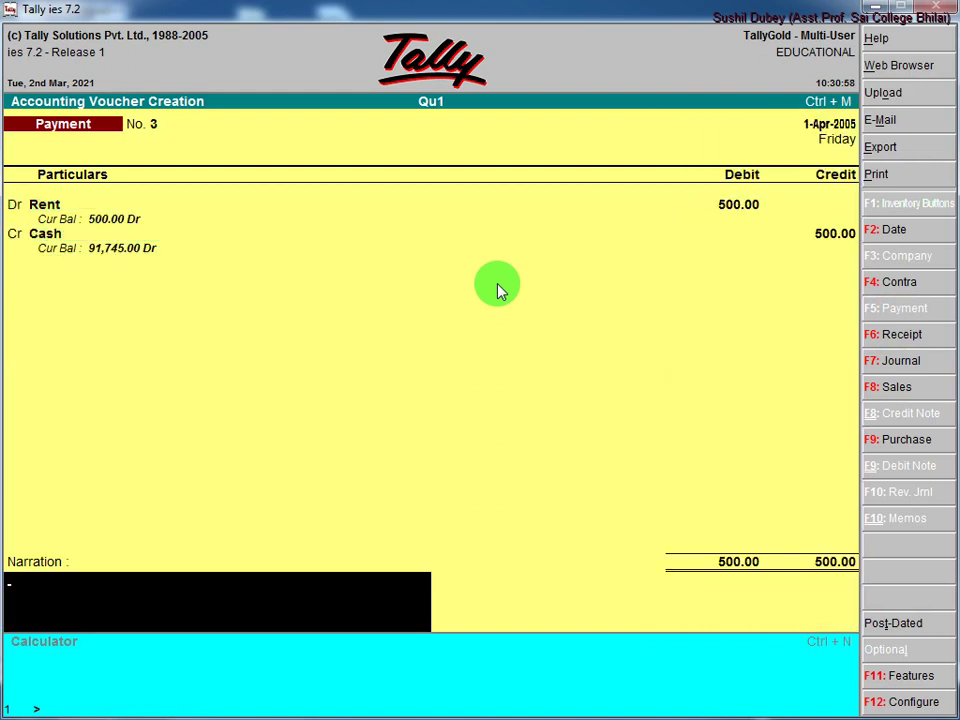
key(Return)
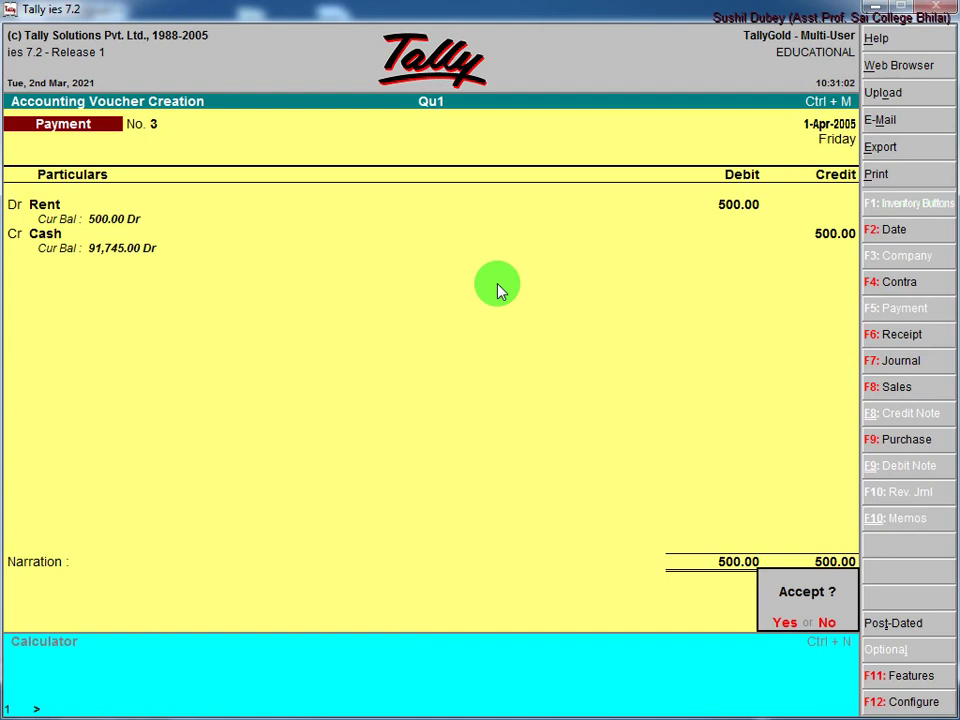
key(Return)
Step: Examine the entries for transactions 7 (commission paid) and 8 (bank charges) in Notepad++, and return to Tally
key(alt+Tab)
scroll(211, 412, down, 2)
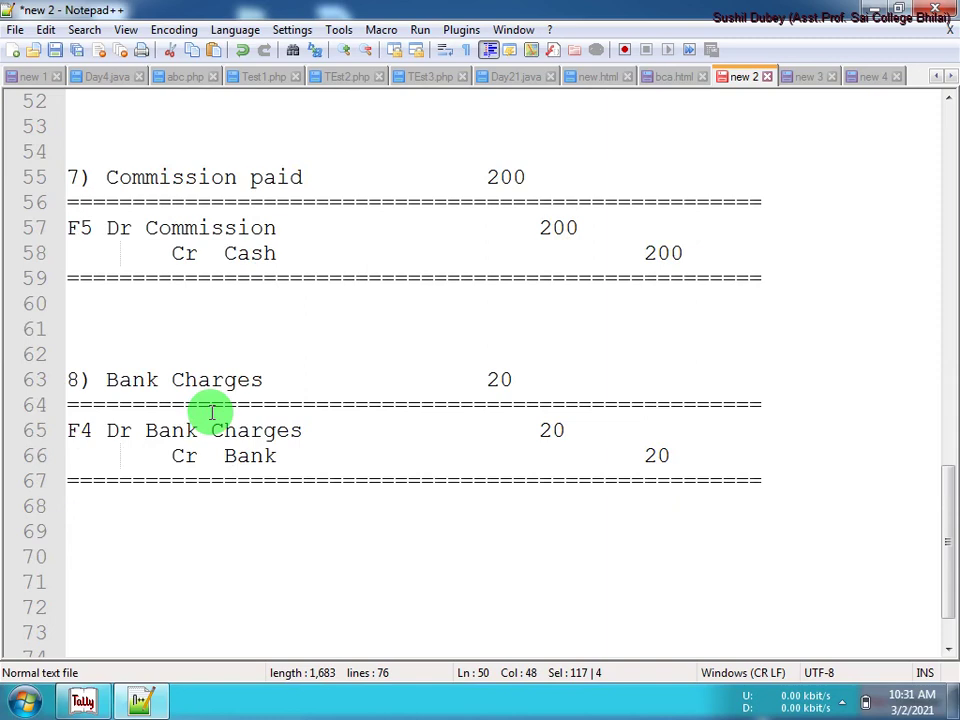
drag(112, 177, 720, 265)
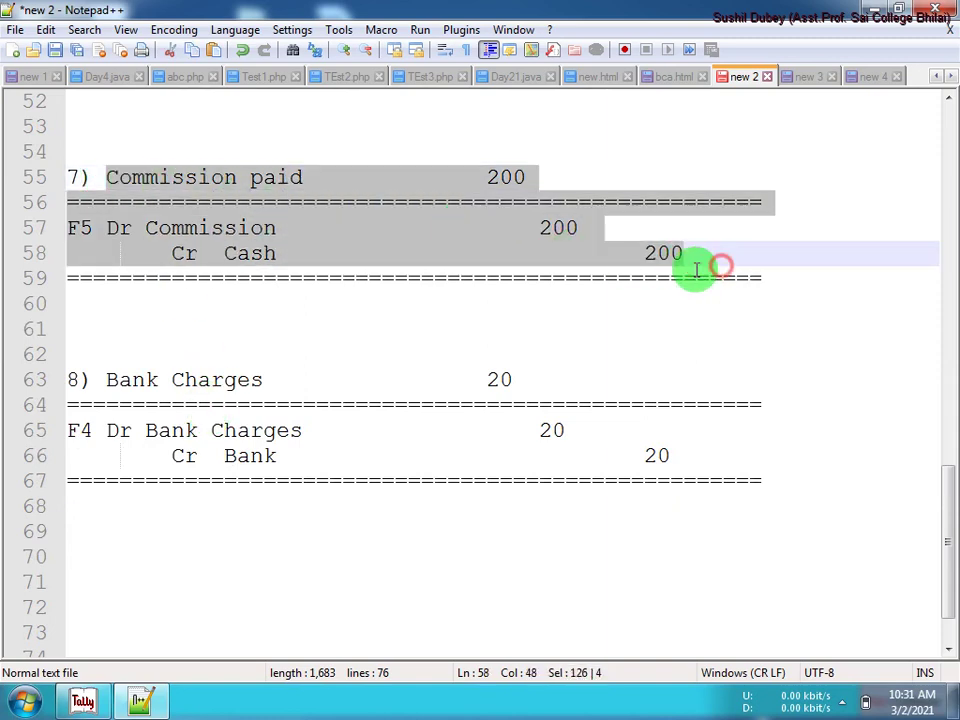
drag(106, 379, 608, 462)
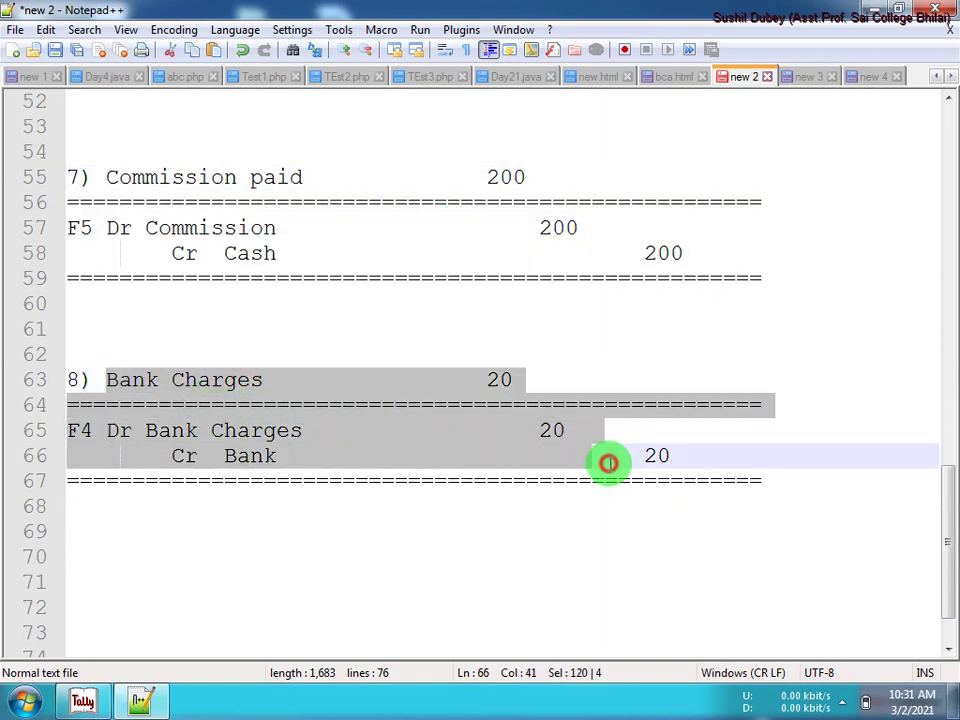
drag(106, 177, 750, 268)
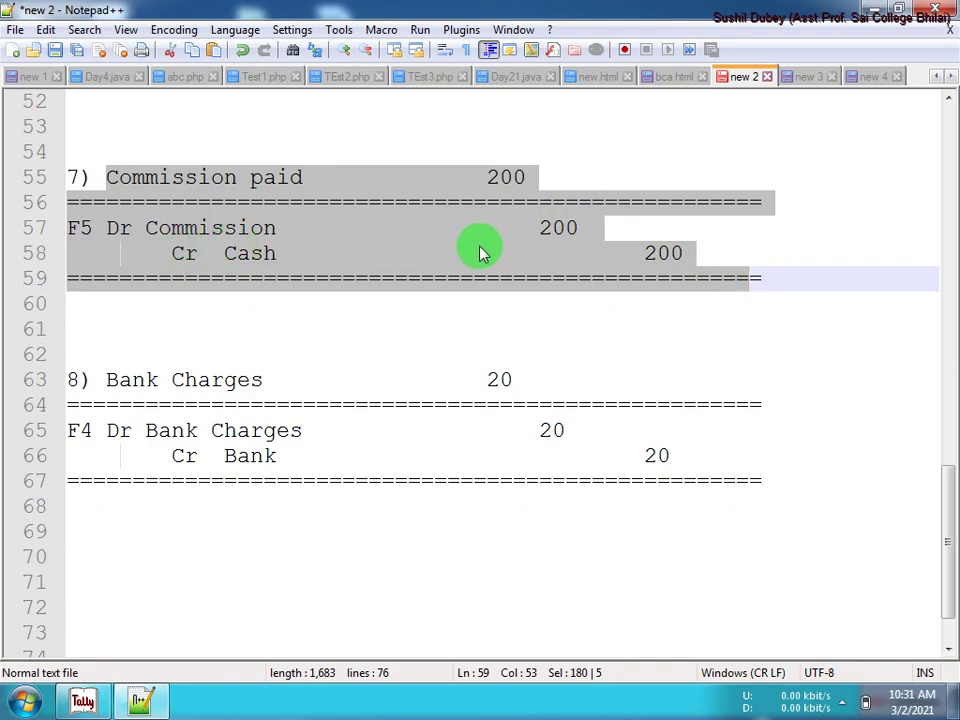
click(82, 703)
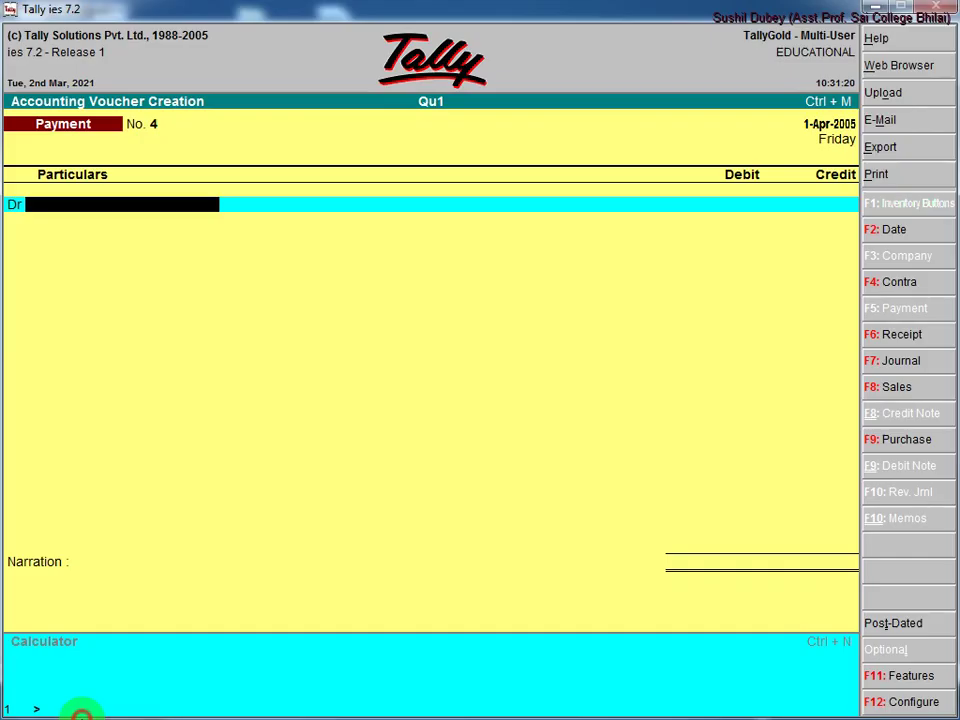
Step: Debit Commision Paid 200 and credit Cash 200 in the payment voucher without a narration, and save it
text(Com)
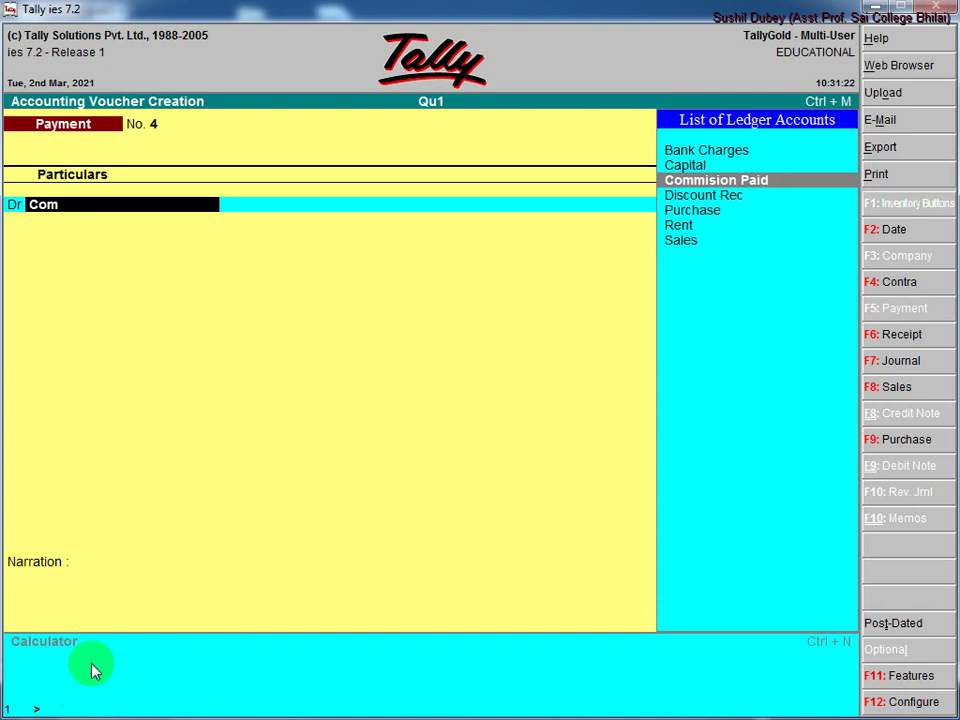
key(Return)
text(200)
key(Return)
text(Cas)
key(Return)
key(Return)
key(Return)
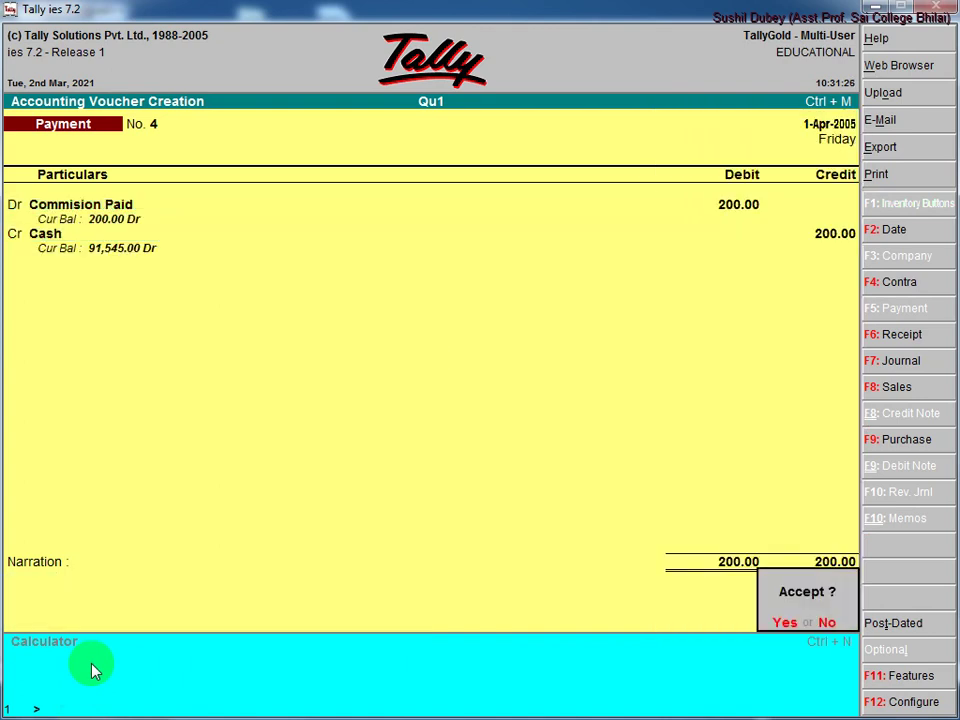
key(Return)
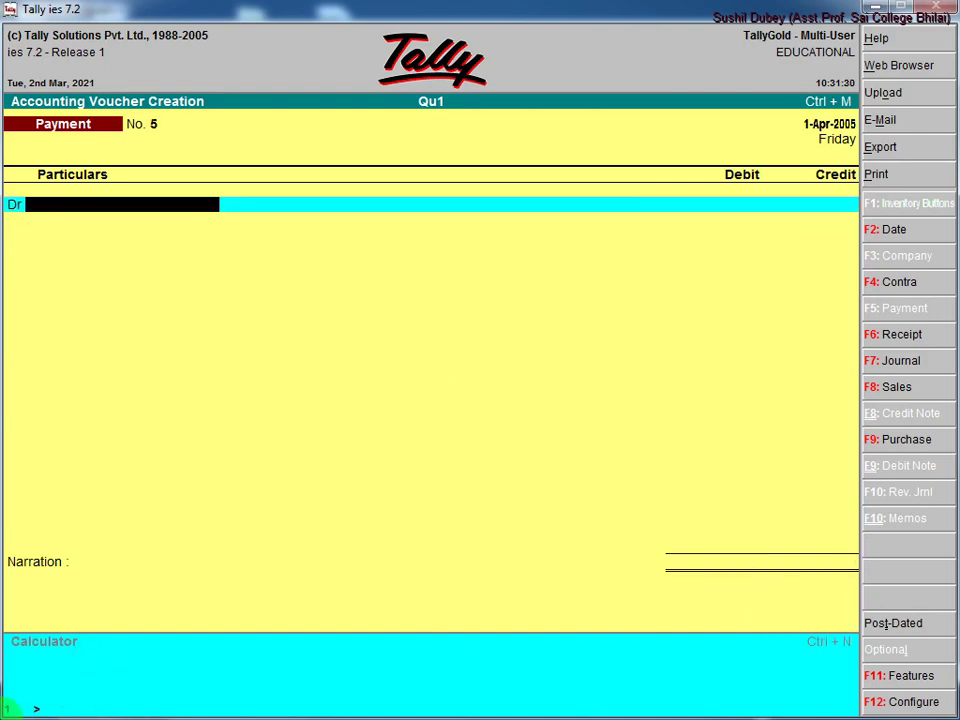
Step: Examine the voucher type, ledgers and amounts for transaction 8 (bank charges) in Notepad++, and return to Tally
key(alt+Tab)
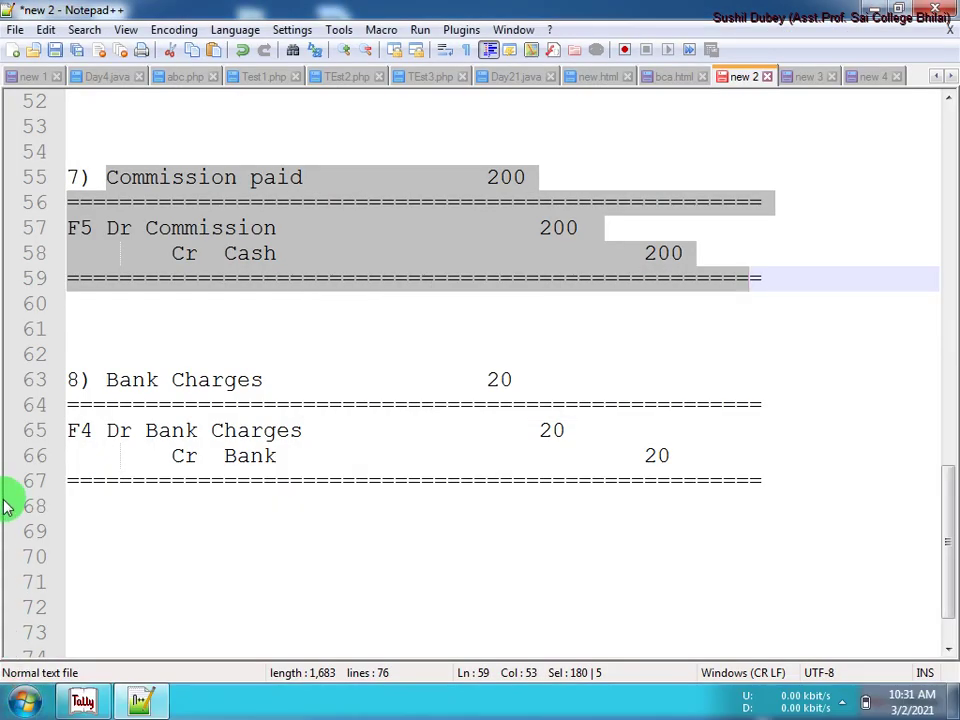
scroll(6, 500, down, 1)
drag(70, 303, 754, 392)
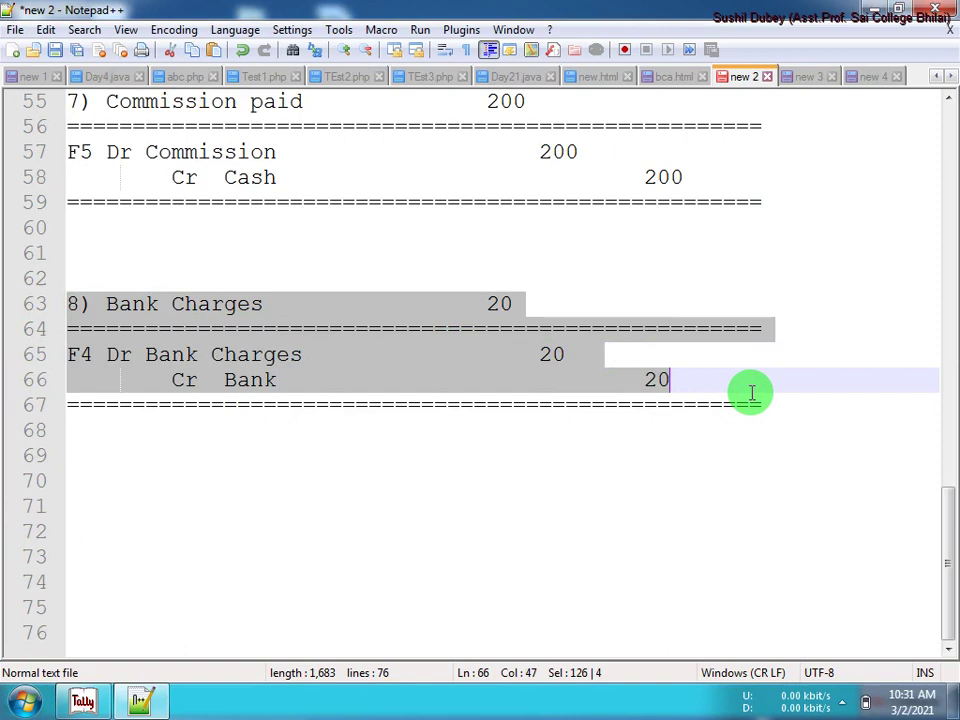
click(90, 702)
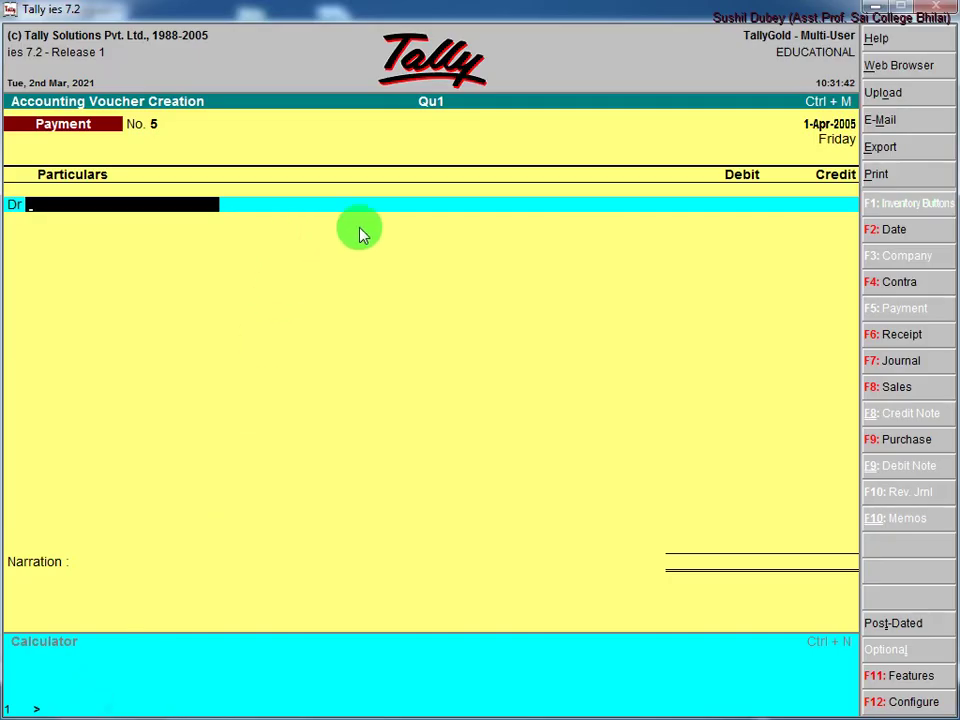
click(890, 282)
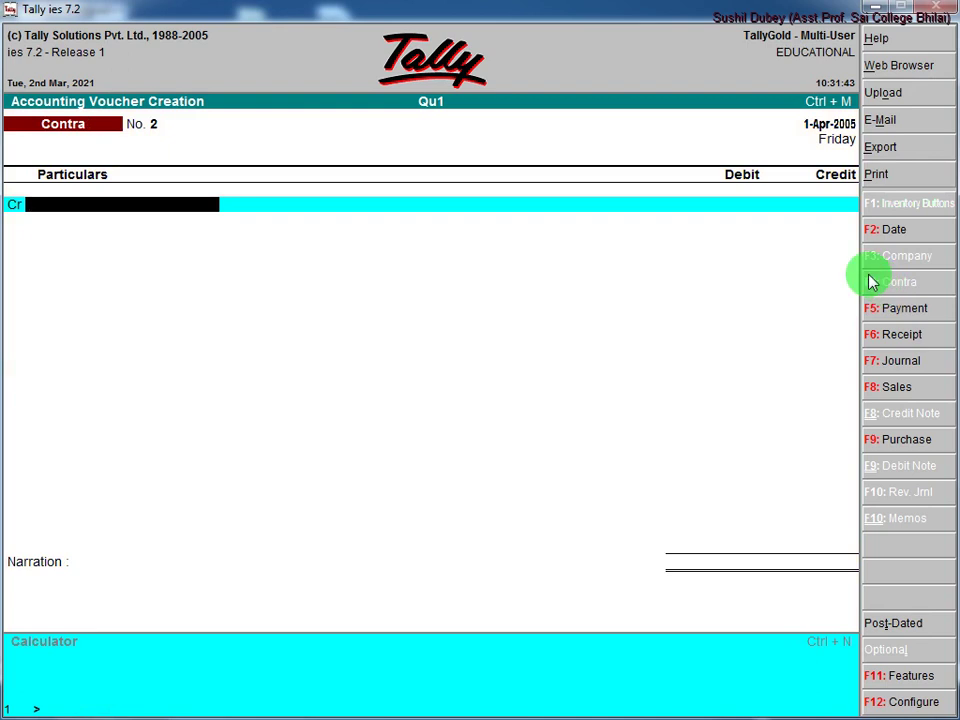
text(B)
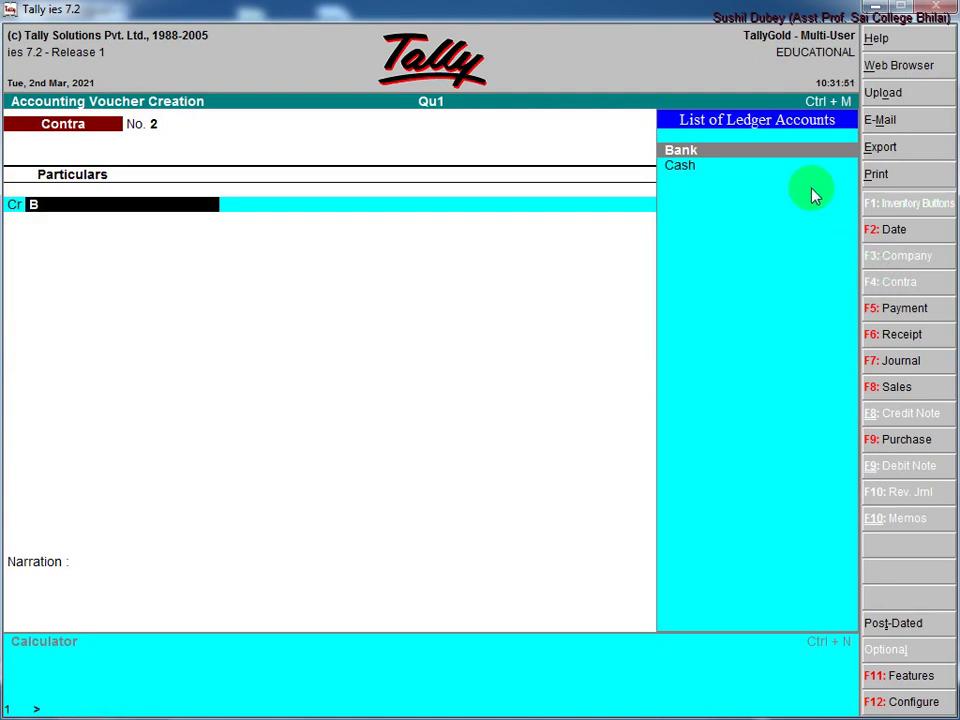
key(BackSpace)
key(Escape)
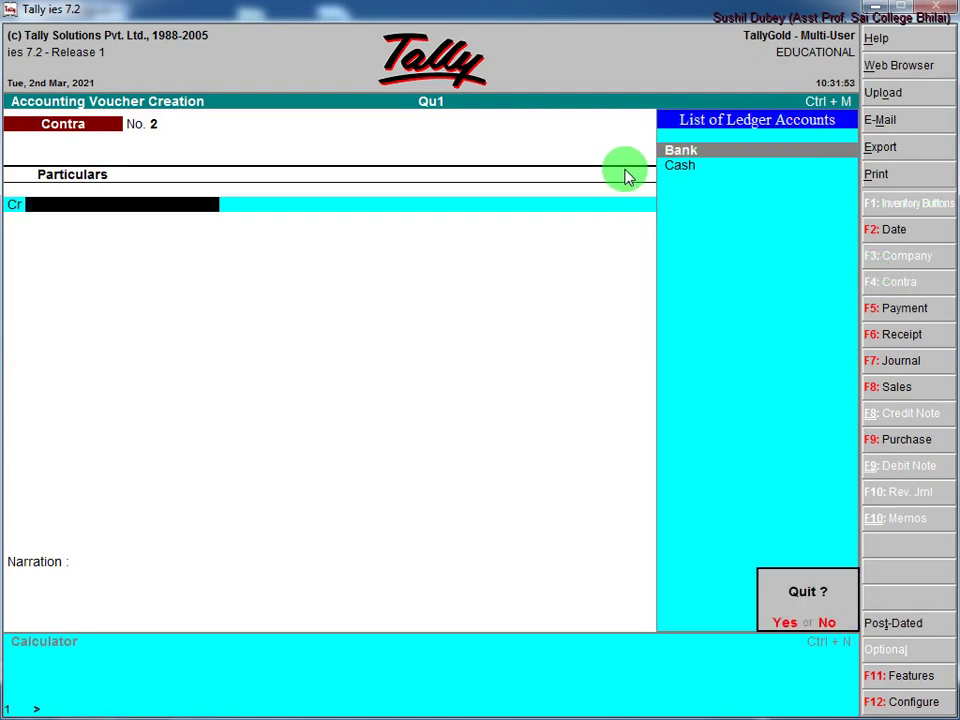
key(y)
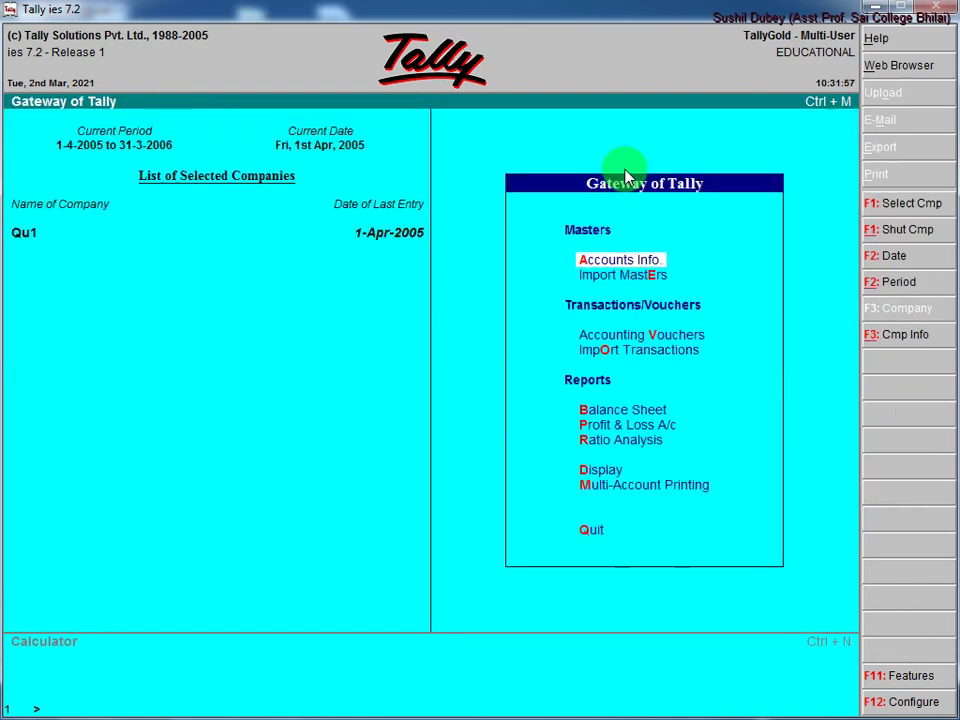
Step: Examine the entry for transaction 8 (bank charges) and the Question No:02 transaction list in Notepad++
key(alt+Tab)
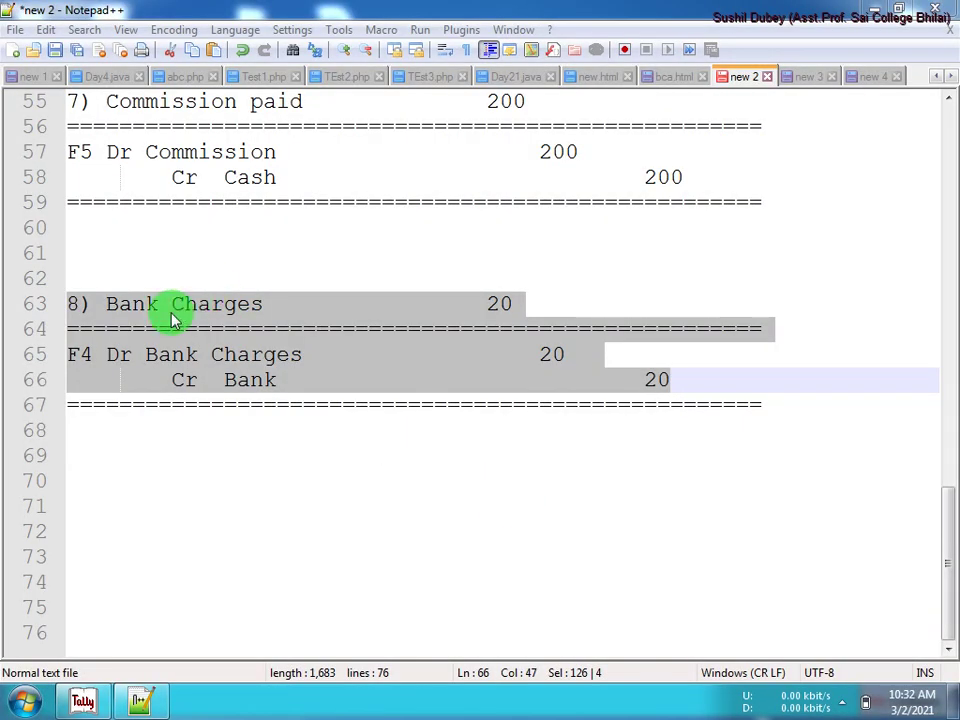
click(88, 702)
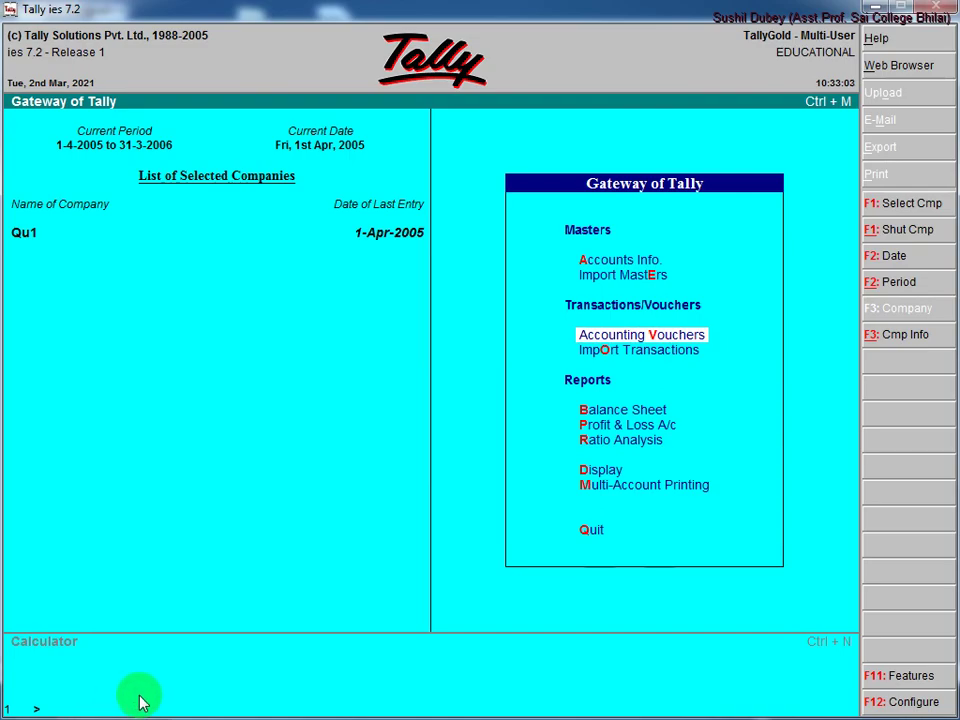
key(alt+Tab)
click(873, 76)
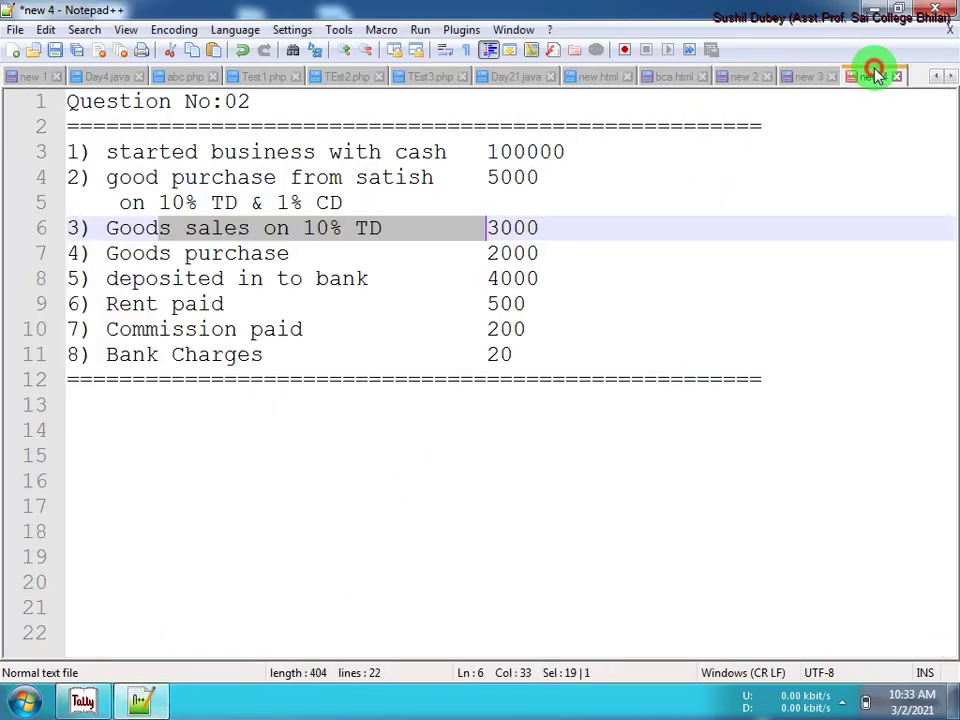
Step: Change the group noted for Bank Charges to Bank A/C in the Notepad++ ledger list, and return to Tally
click(824, 80)
click(315, 276)
drag(284, 278, 372, 279)
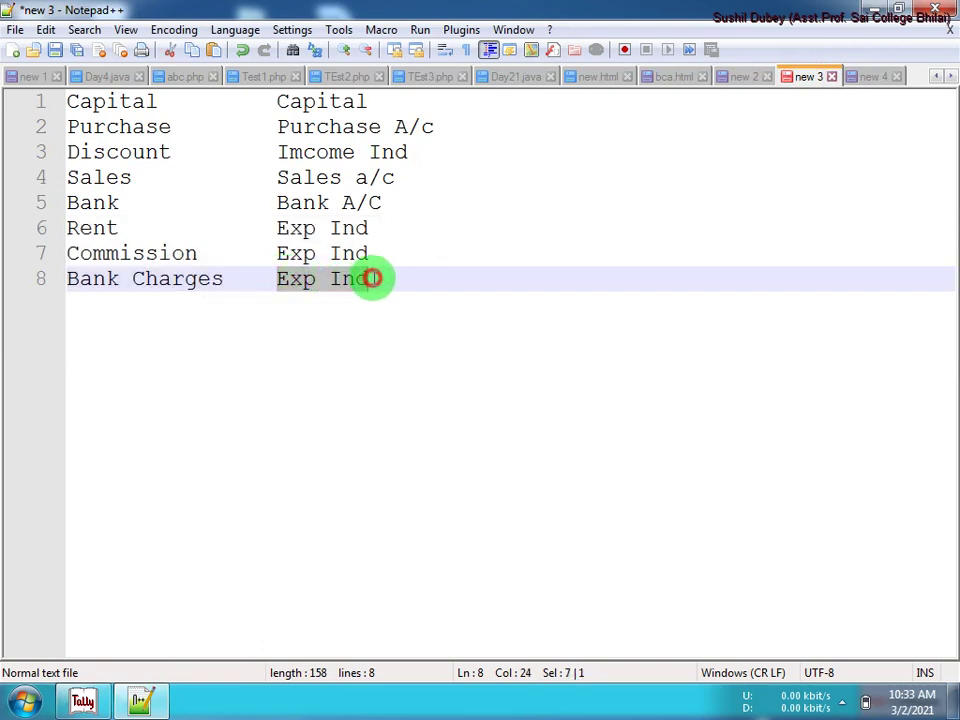
drag(277, 203, 380, 200)
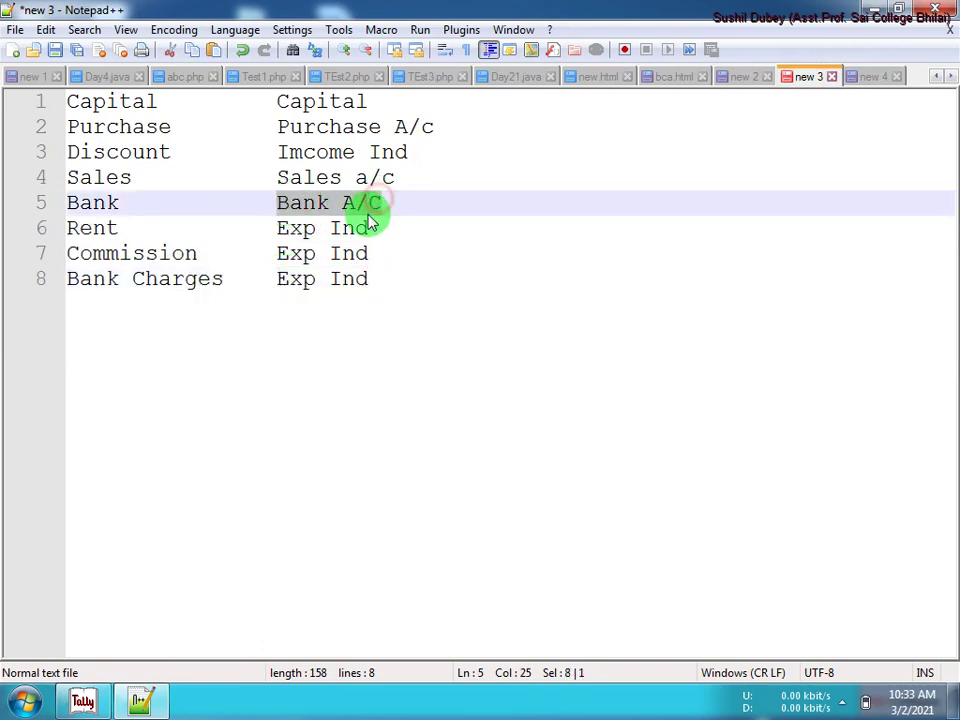
key(ctrl+c)
drag(277, 279, 369, 279)
key(ctrl+v)
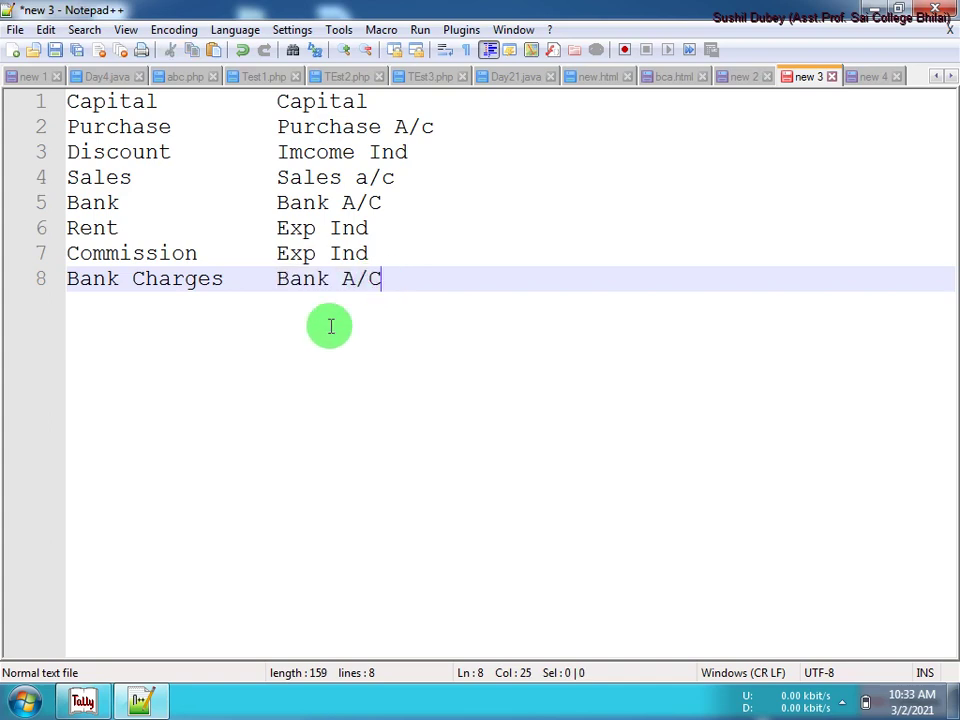
click(740, 76)
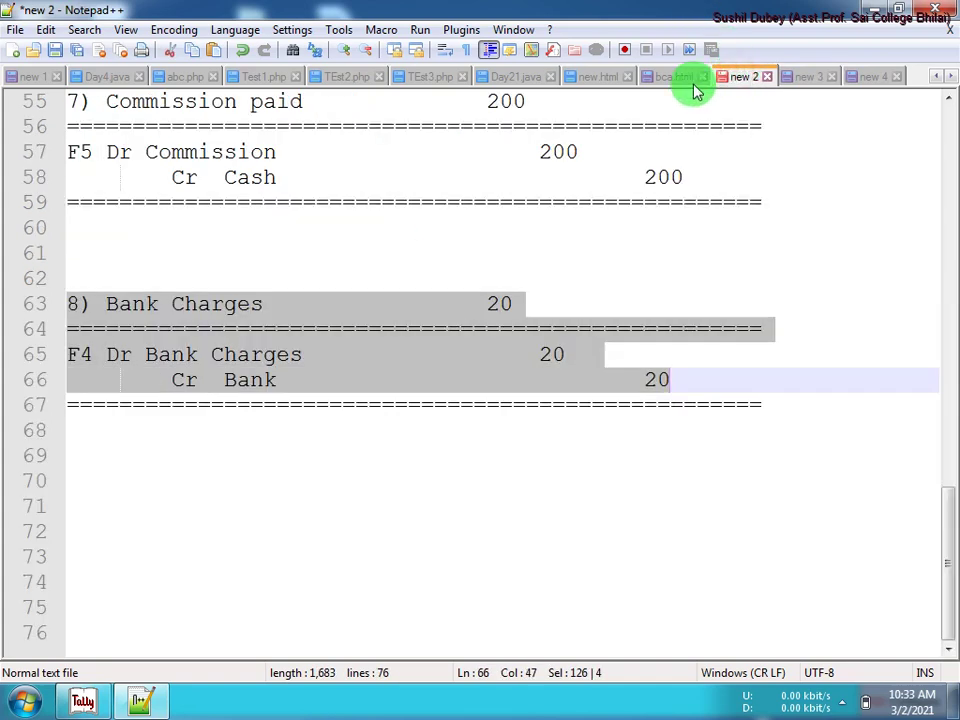
click(96, 701)
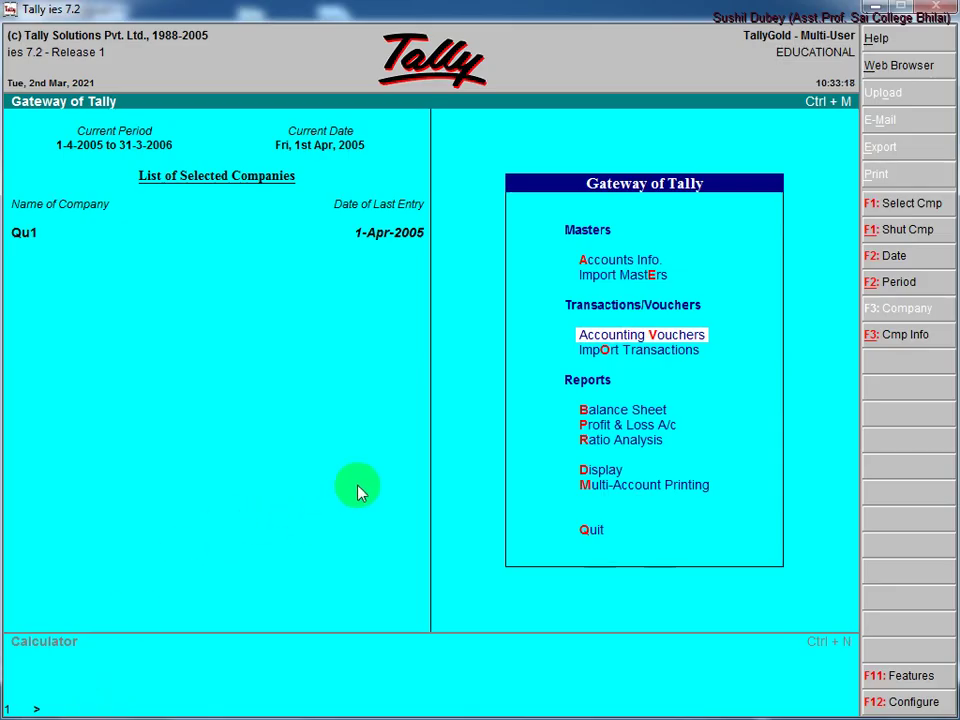
Step: Start a contra accounting voucher and credit the Bank Charges ledger with 20
key(Return)
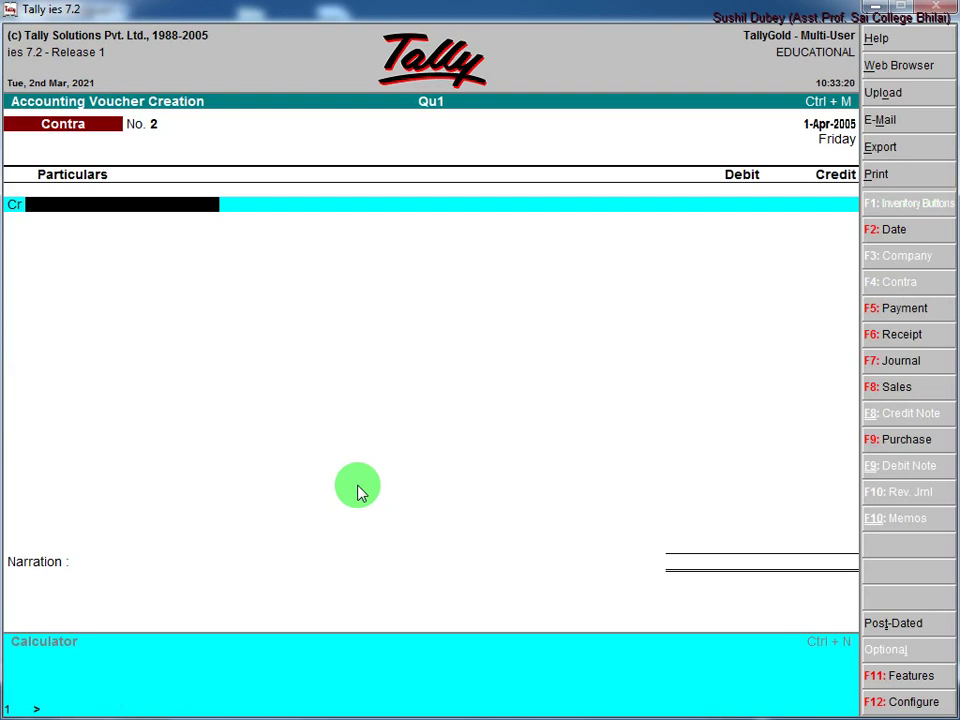
text(B)
key(Down)
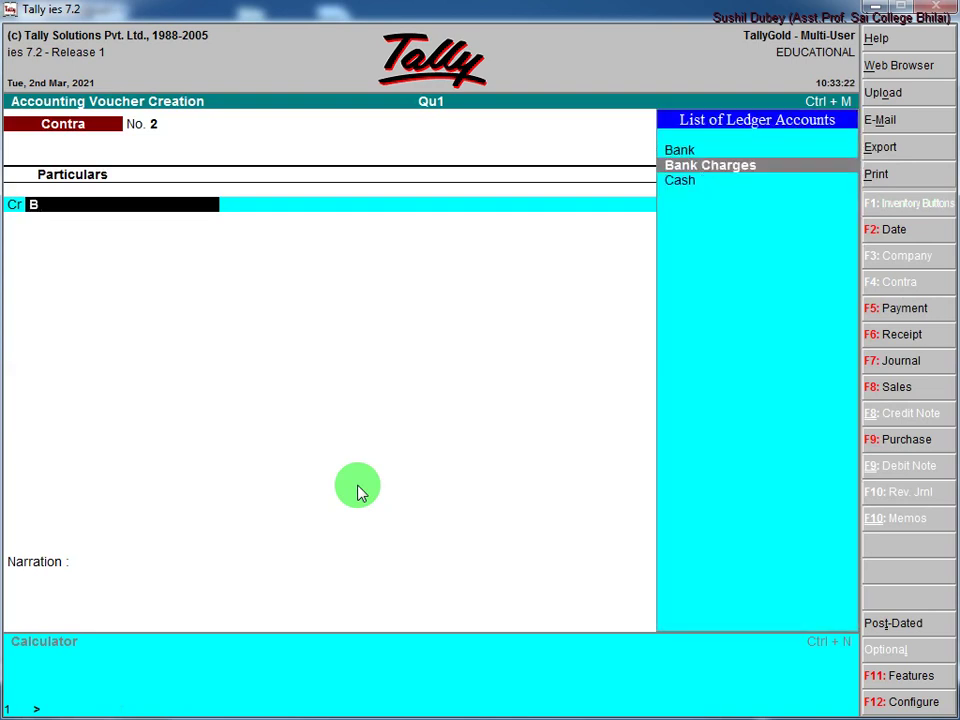
key(Return)
text(20)
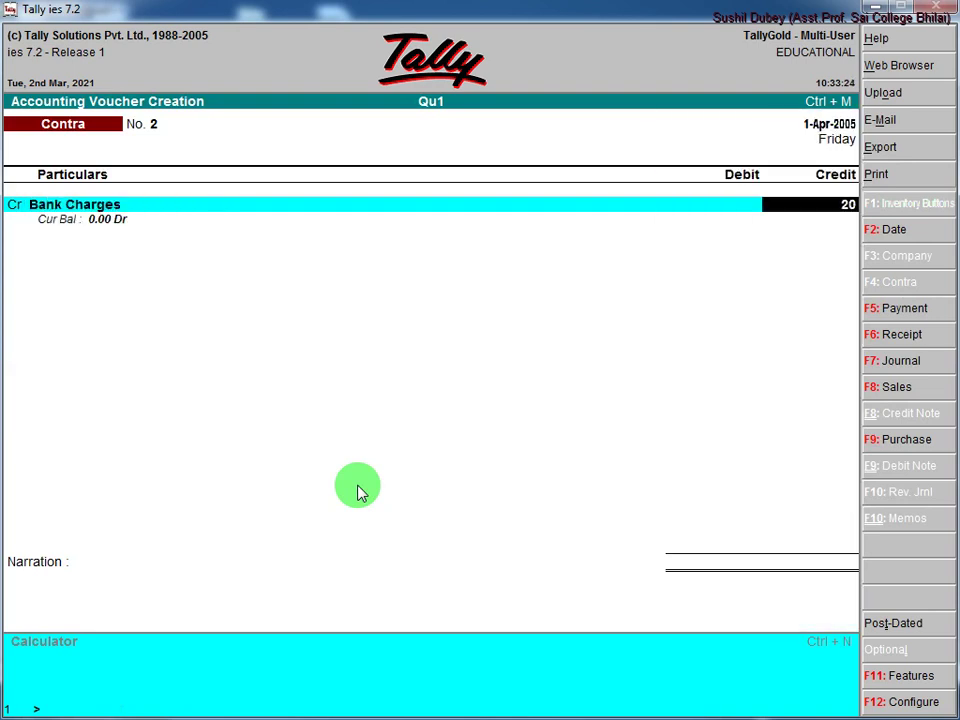
key(Return)
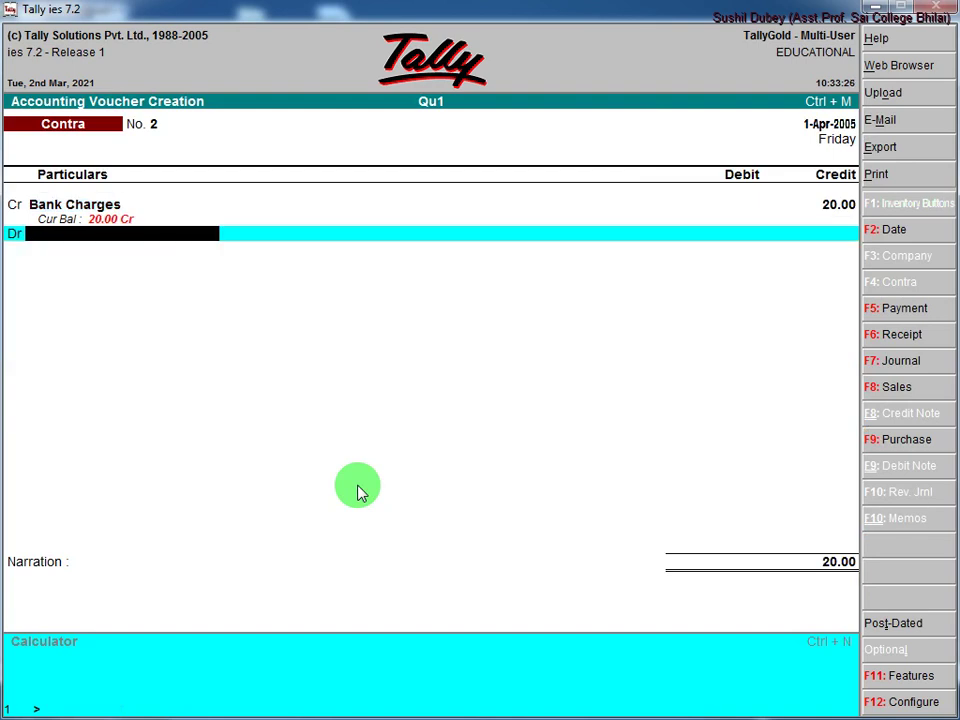
Step: Debit Bank 20 in the contra voucher, save it without a narration or cheque number, and leave voucher entry
text(B)
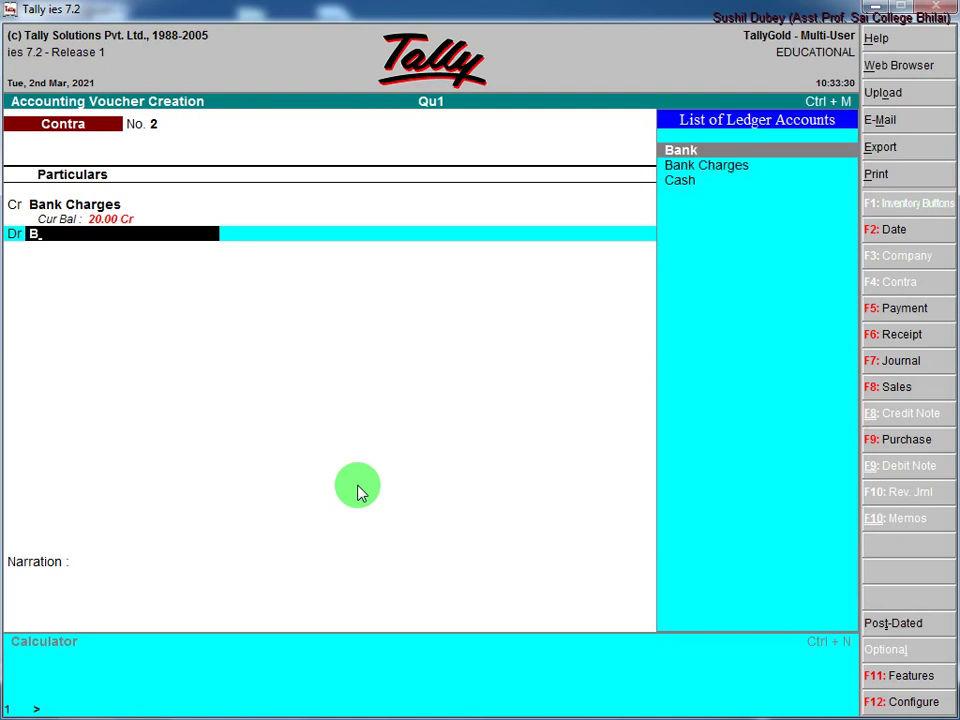
key(Return)
key(Return)
key(Return)
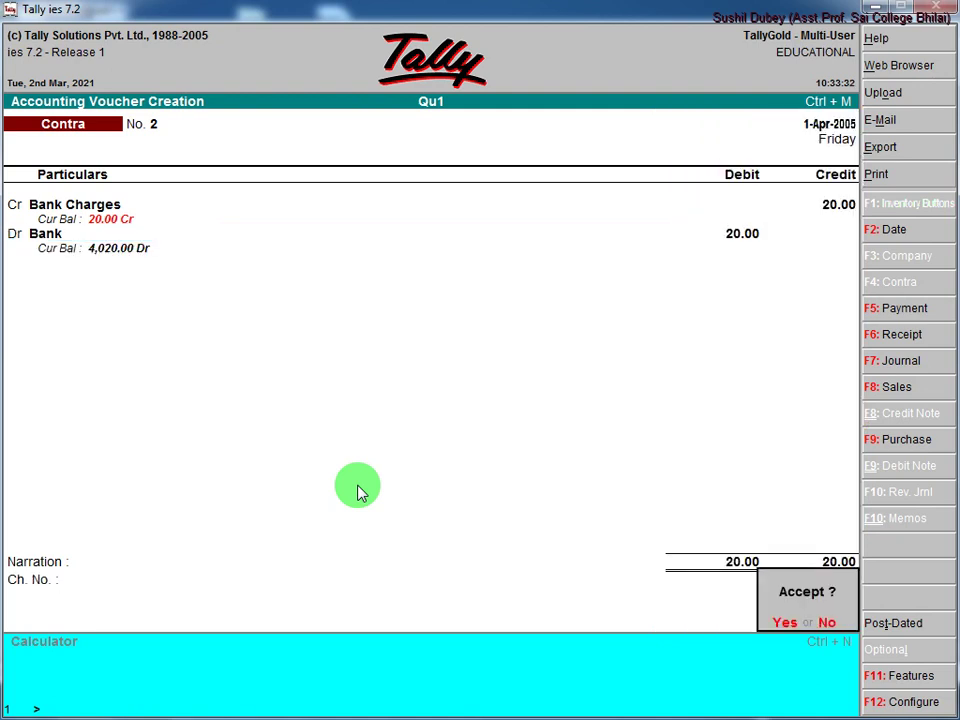
key(Return)
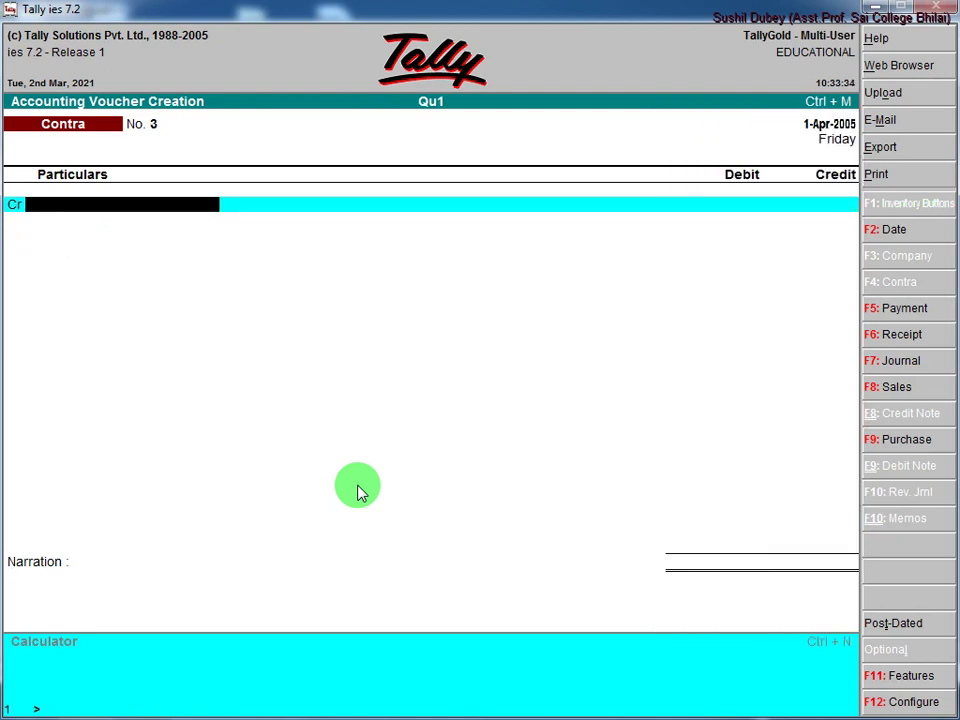
key(Escape)
key(Escape)
key(Return)
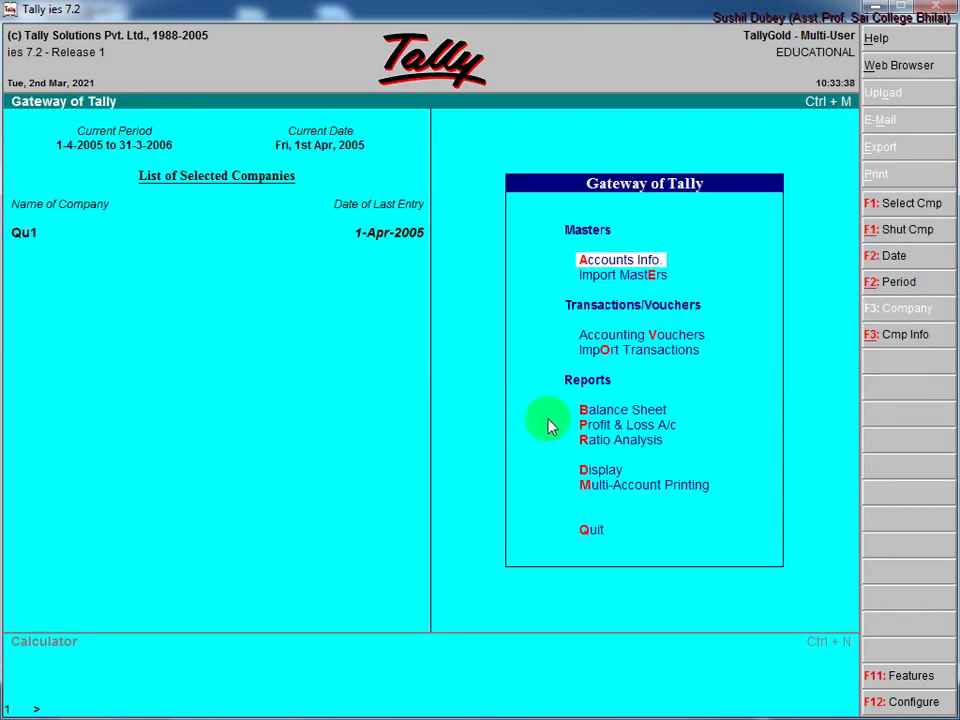
Step: Display the Trial Balance report
click(601, 470)
click(603, 474)
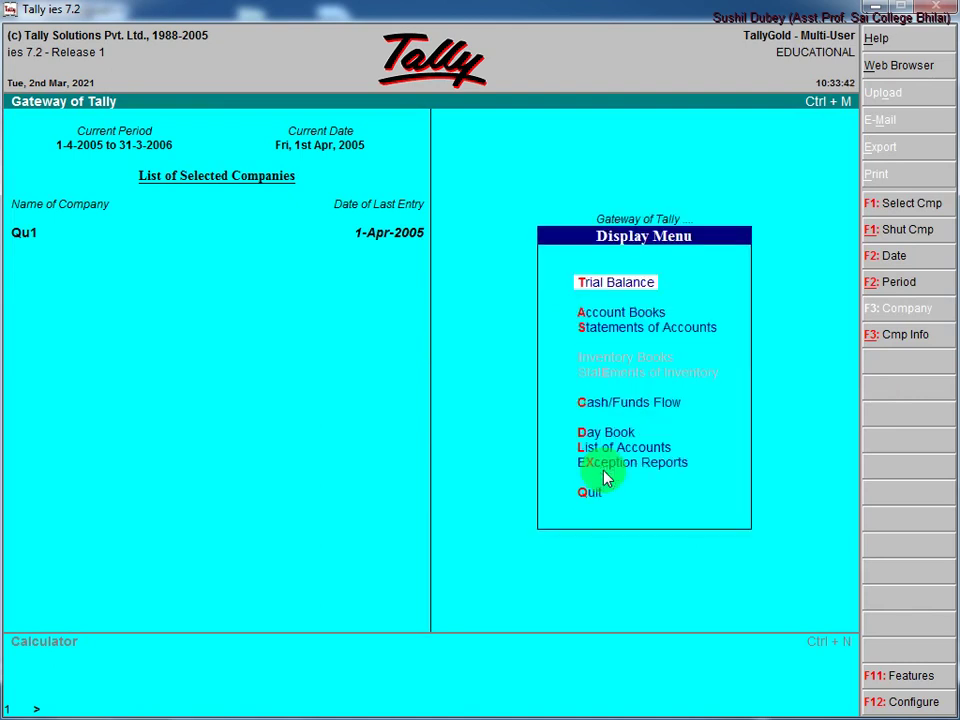
key(Return)
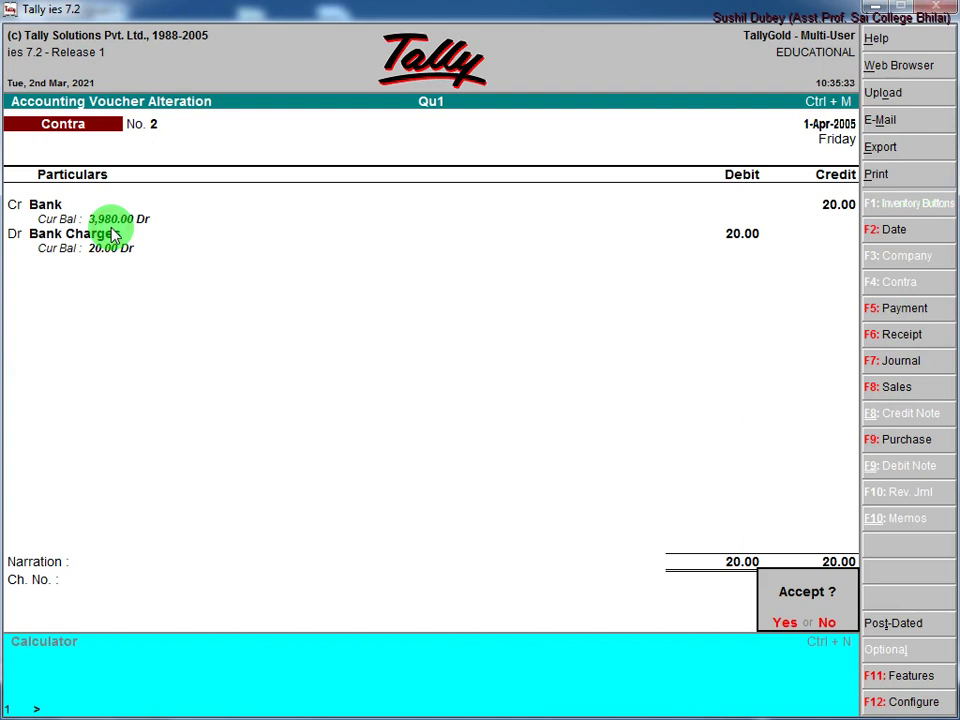
Step: Save the altered contra voucher crediting Bank 20 and debiting Bank Charges 20, and return to the Gateway of Tally
key(Return)
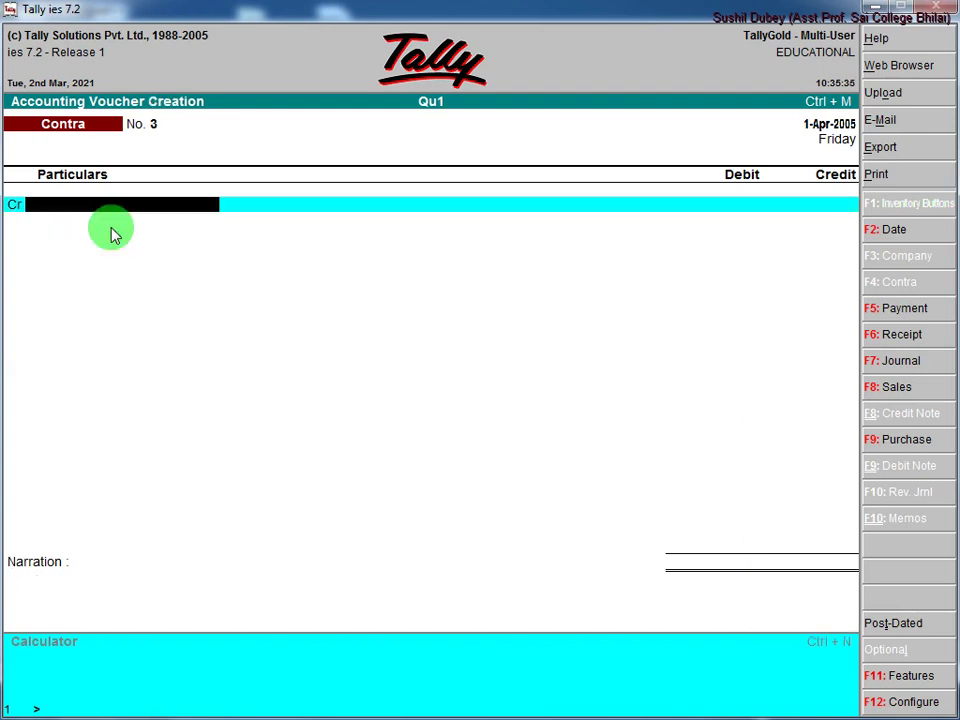
key(Escape)
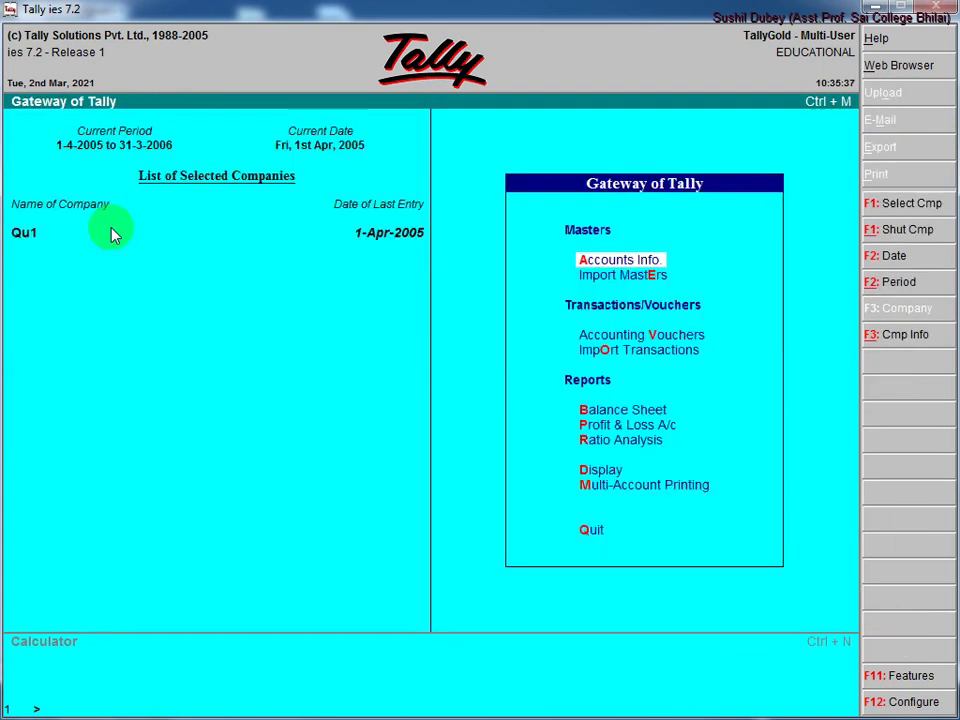
Step: Display the Trial Balance of company Qu1 to check its closing balances
key(Down)
key(Down)
key(Down)
key(Down)
key(Down)
key(Down)
key(Down)
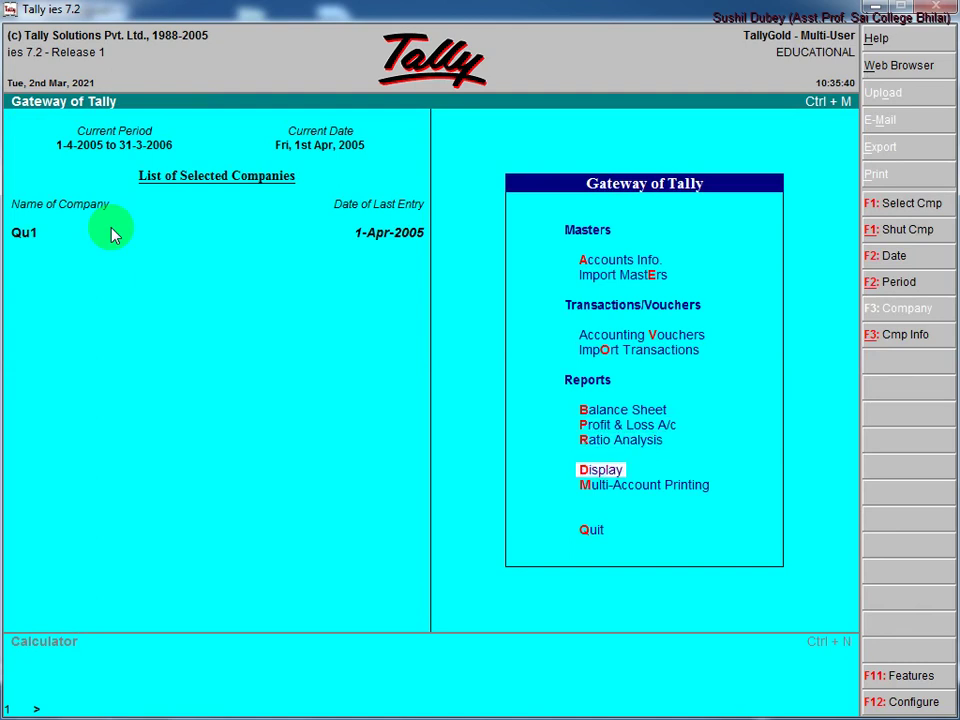
key(Return)
key(Return)
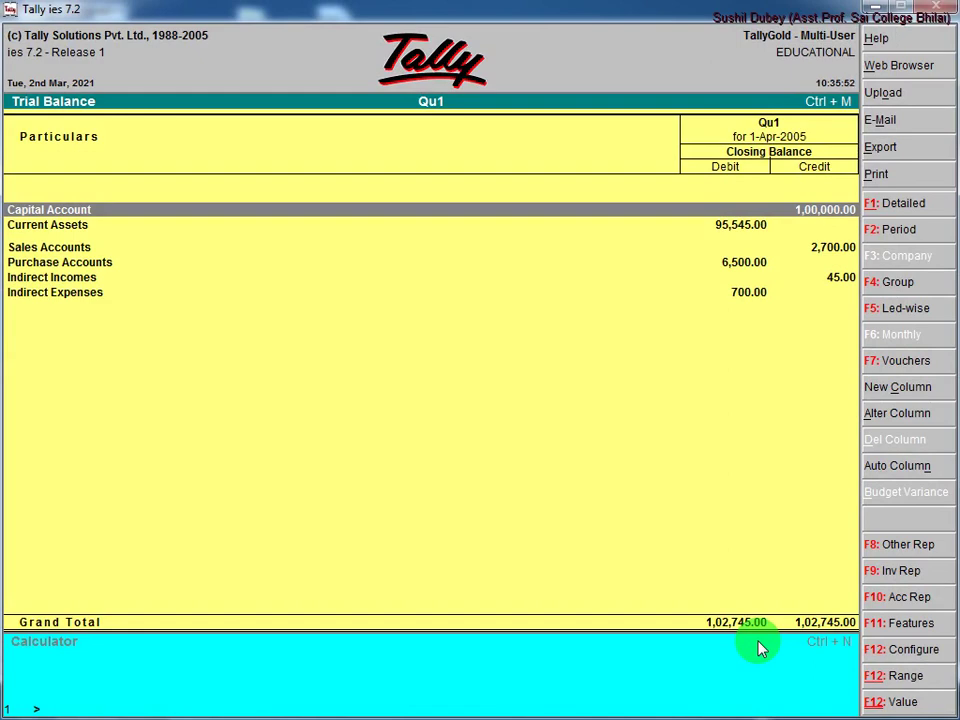
Step: Drill down from Sales Accounts in the Trial Balance to its receipt voucher, and return to the Trial Balance without changes
key(Down)
key(Down)
key(Return)
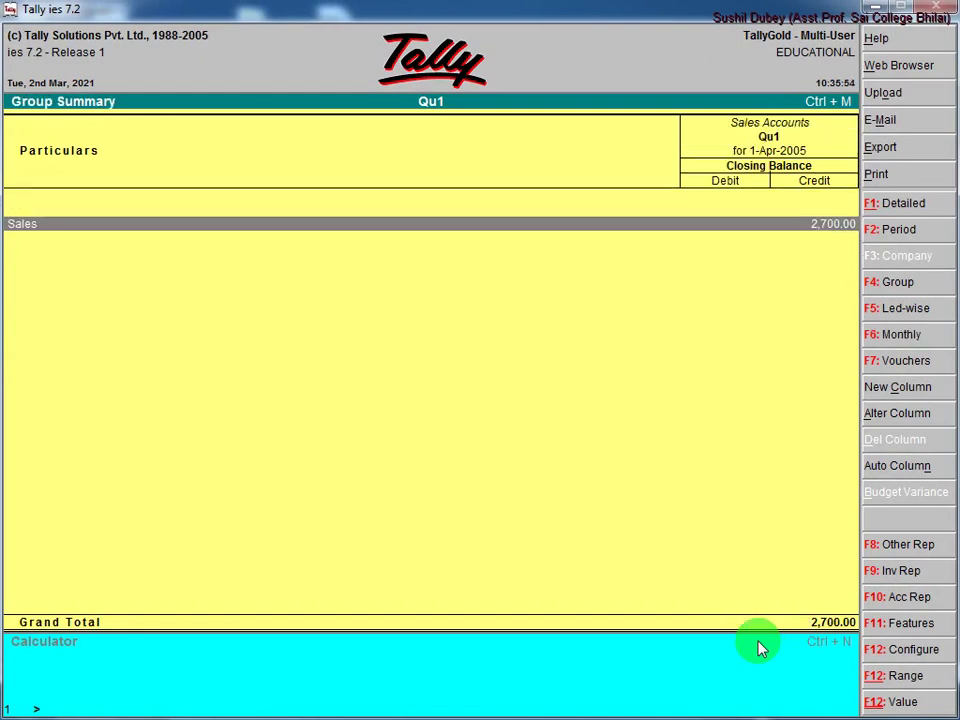
key(Return)
key(Return)
key(Return)
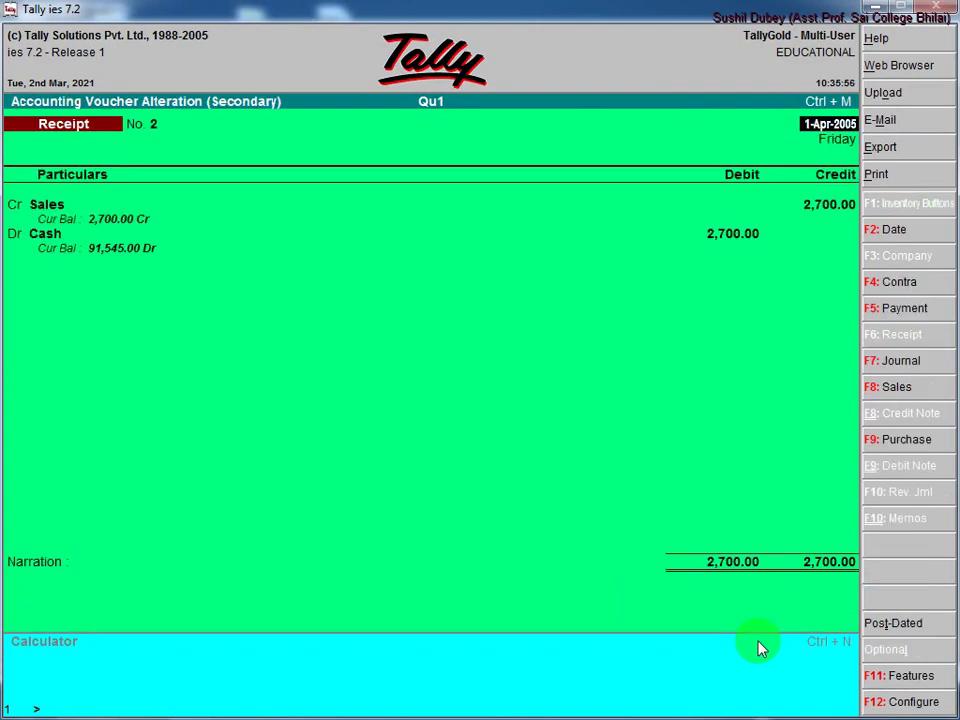
key(Escape)
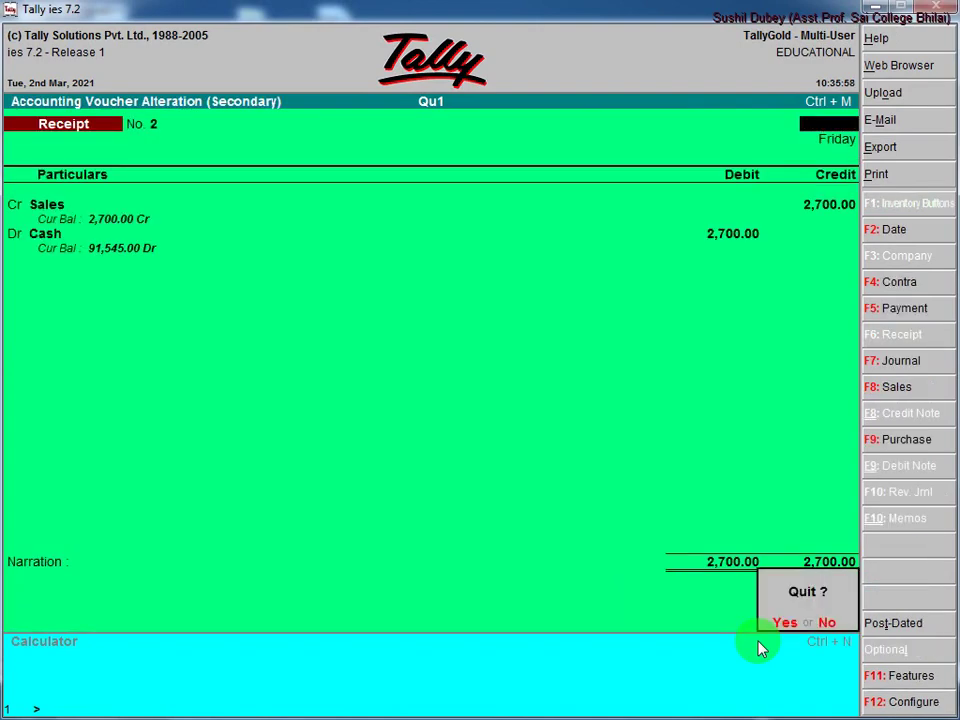
key(y)
key(Escape)
key(Escape)
key(Escape)
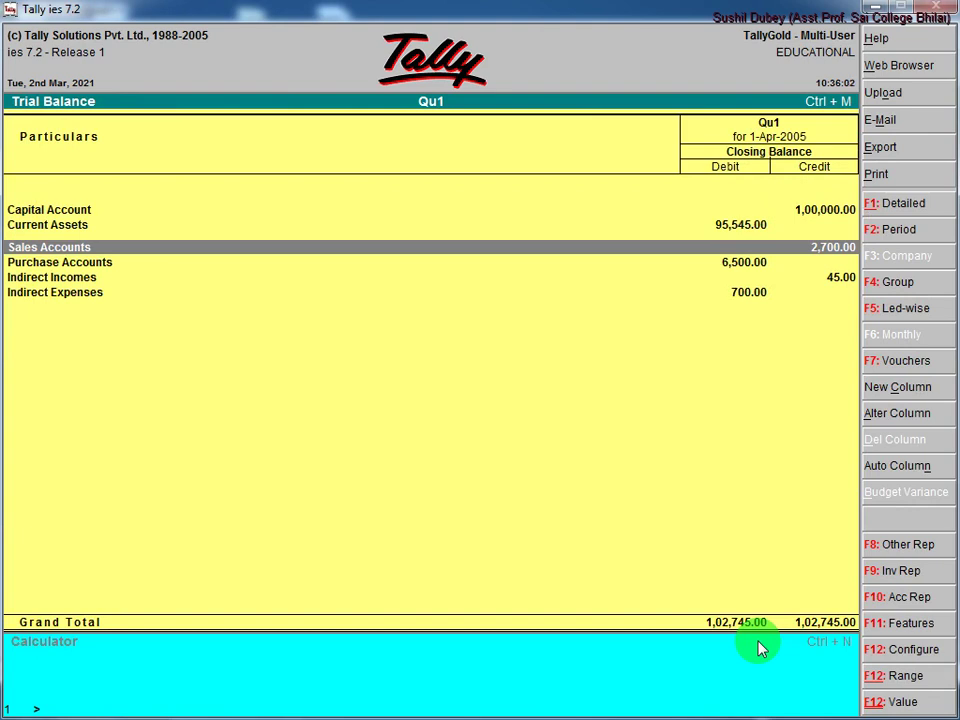
Step: Drill down from Purchase Accounts to the payment voucher with Discount Rec, and return to the Trial Balance without changes
key(Down)
key(Return)
key(Return)
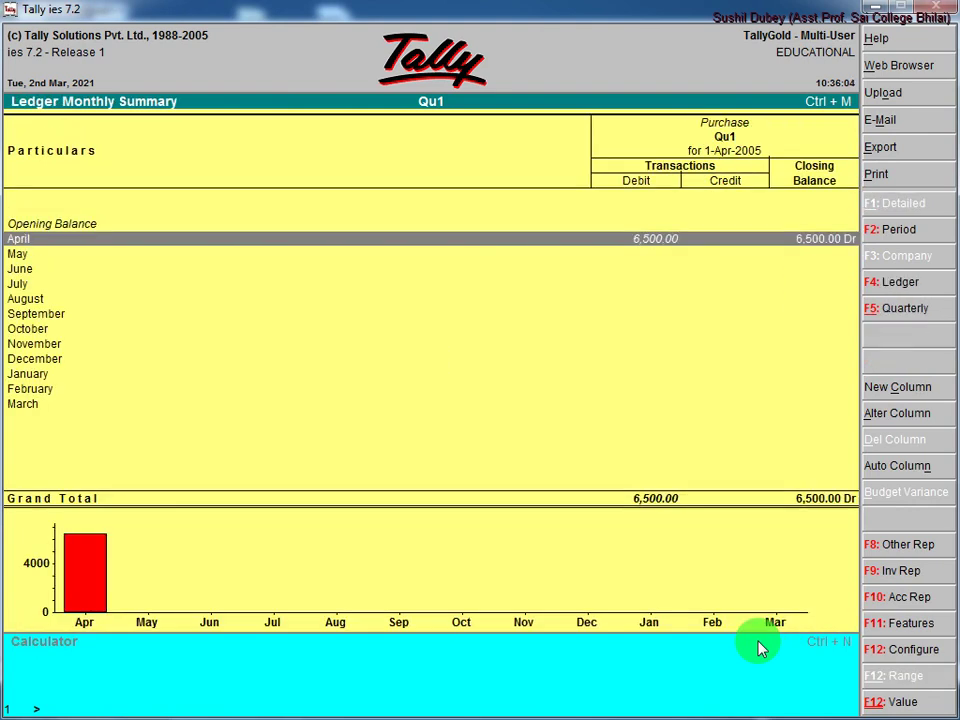
key(Return)
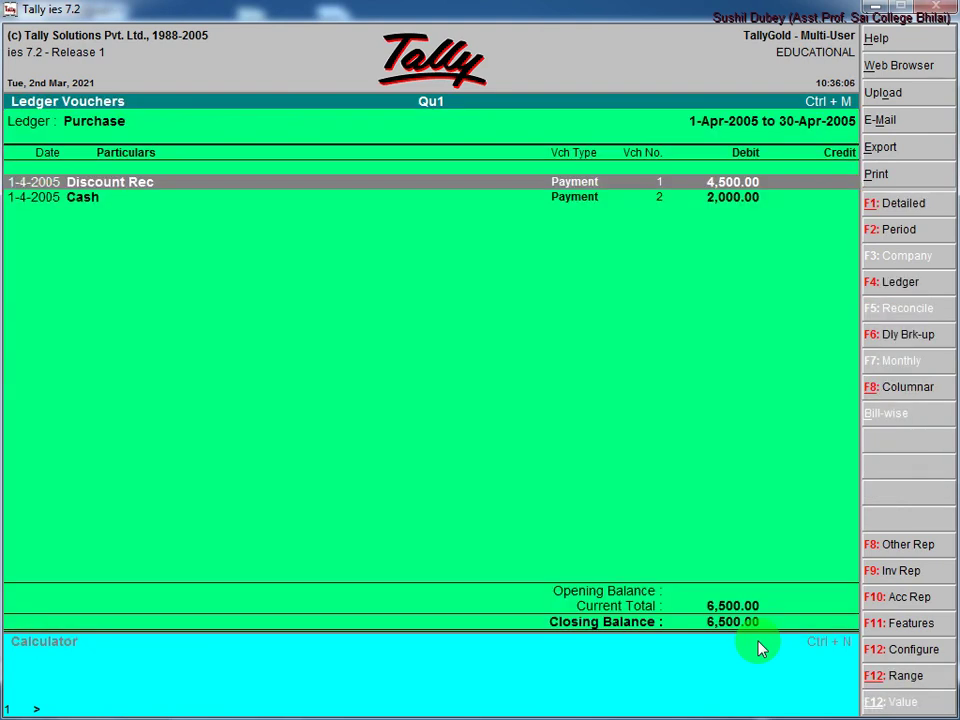
key(Return)
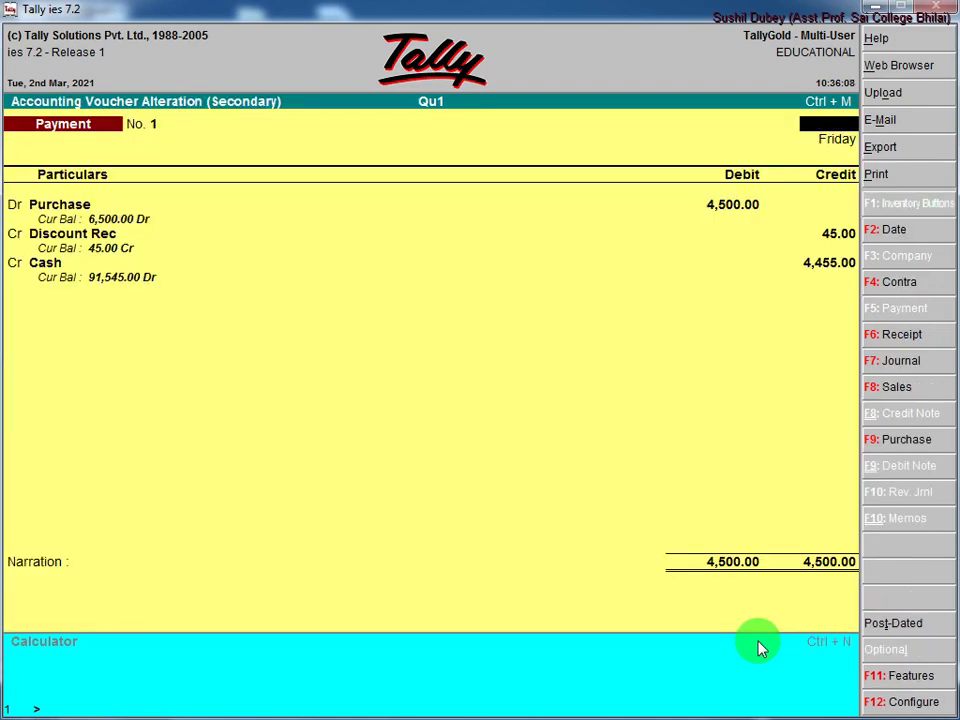
key(Escape)
key(Escape)
key(Escape)
key(Escape)
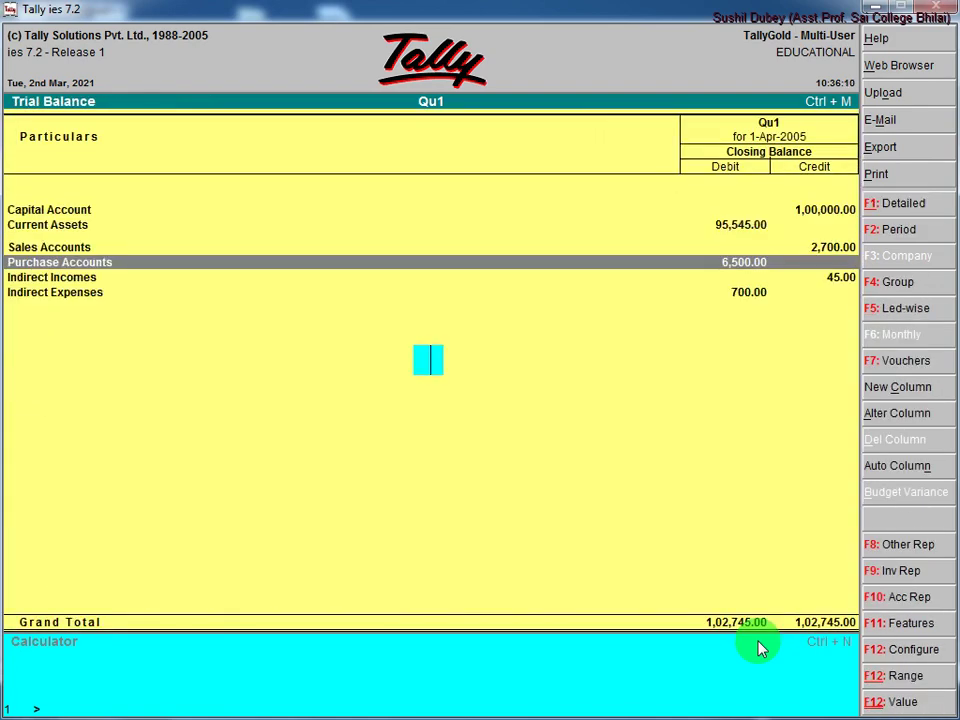
Step: Leave the Trial Balance and display the monthly Cash Flow report of company Qu1
key(Escape)
key(Down)
key(Down)
key(Down)
key(Down)
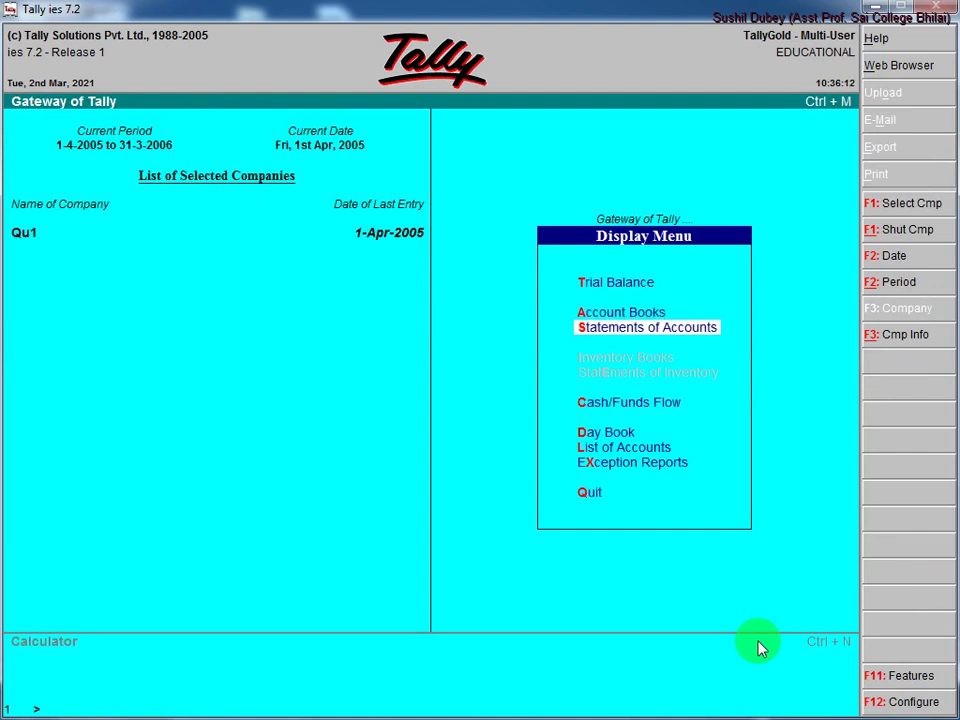
key(Up)
key(Return)
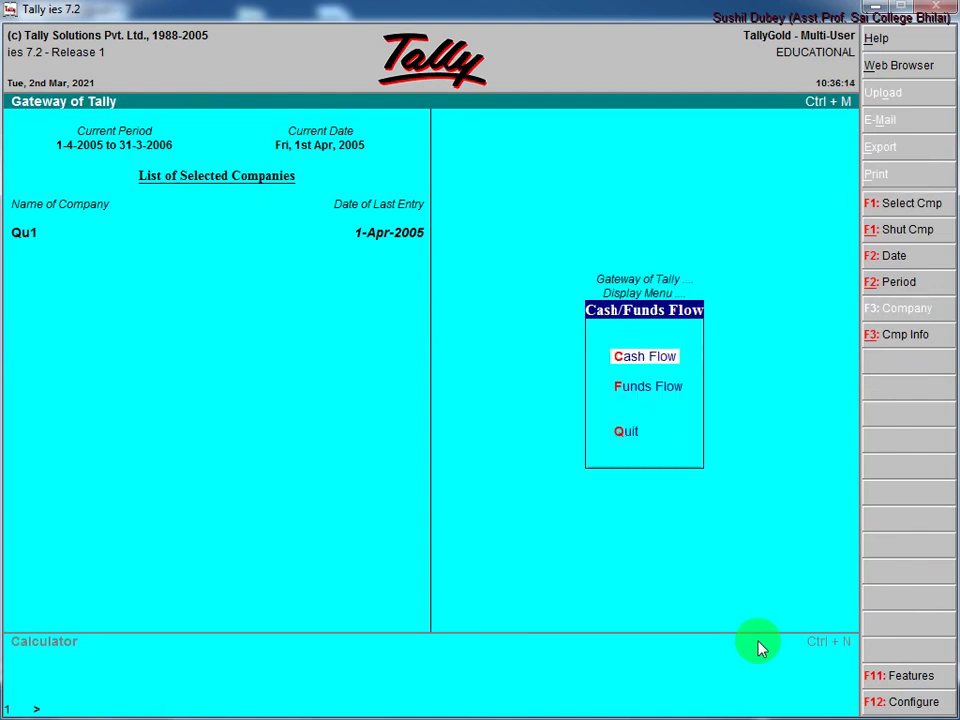
key(Return)
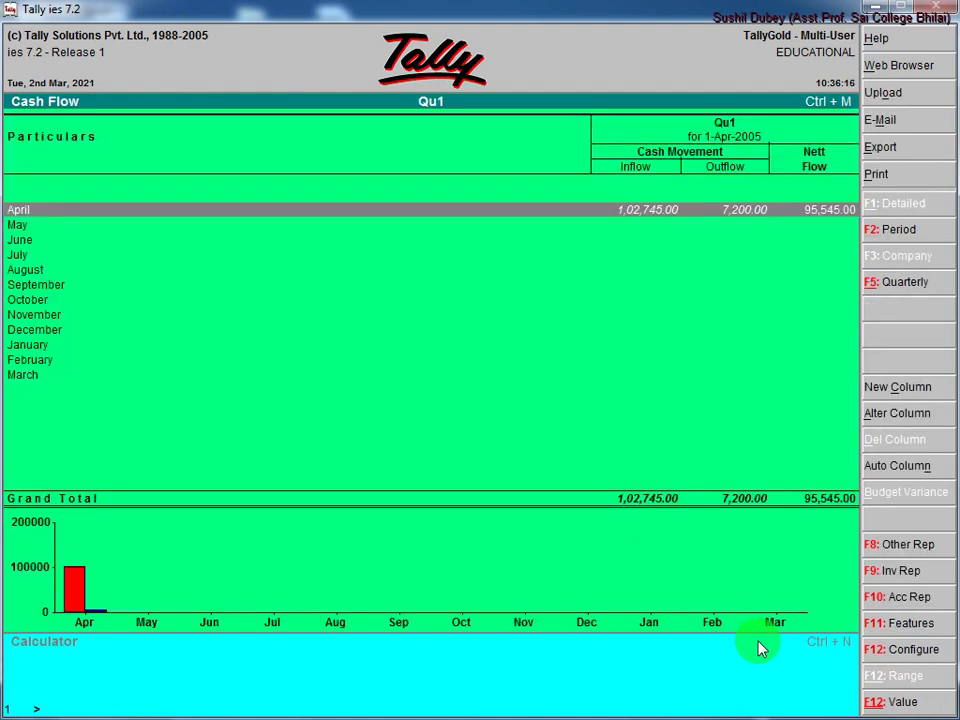
Step: Close the Cash Flow report and display the Funds Flow report of company Qu1
key(Escape)
key(Down)
key(Return)
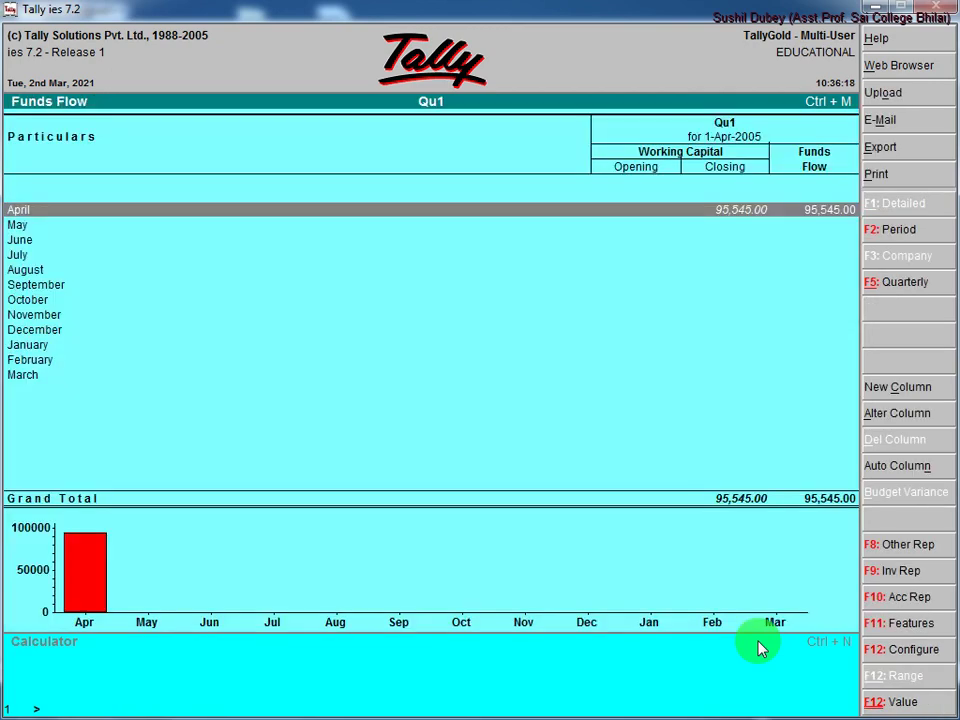
Step: Close the Funds Flow report and display the Day Book to review the vouchers recorded for 1-Apr-2005
key(Escape)
key(Escape)
key(Down)
key(Return)
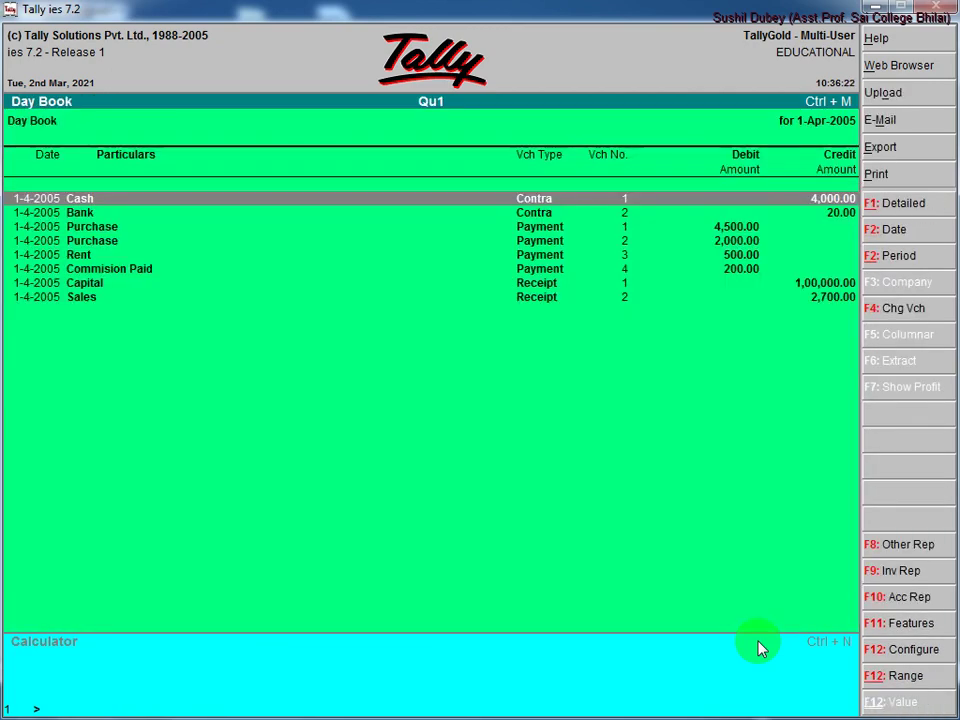
Step: Leave the Day Book and display the Balance Sheet of company Qu1 from the Gateway of Tally
key(Escape)
key(Escape)
key(Up)
key(Up)
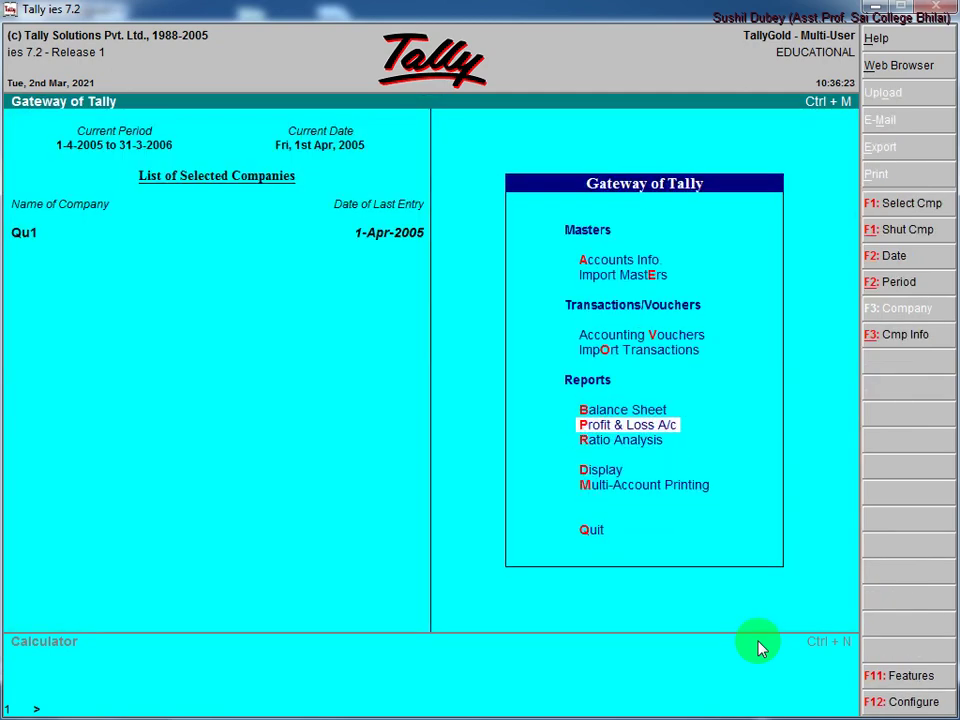
key(Up)
key(Return)
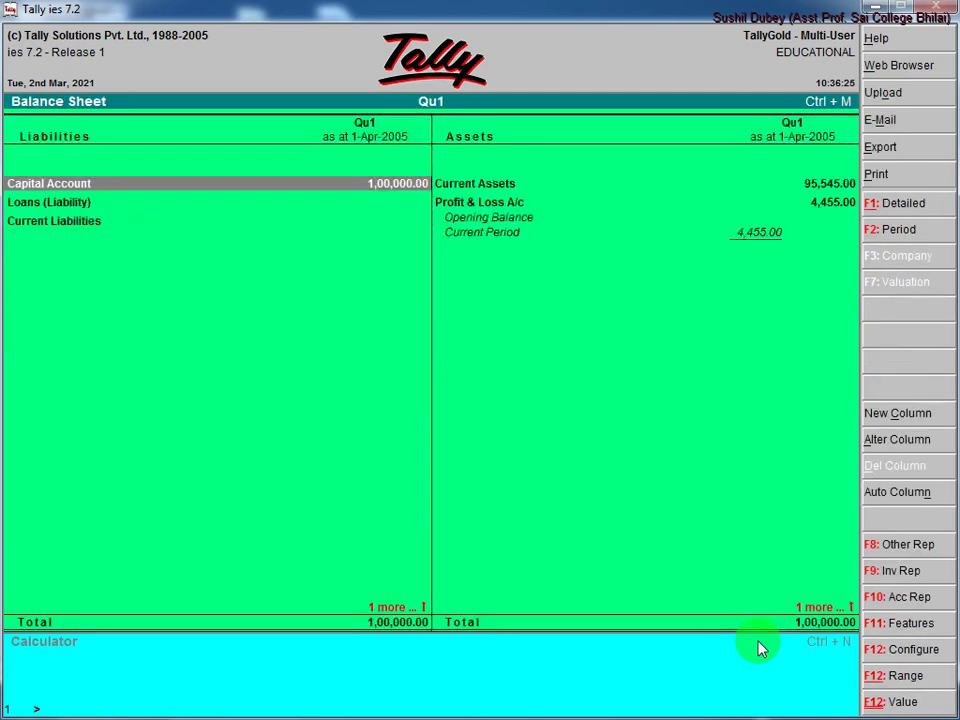
Step: Close the Balance Sheet, view the Profit & Loss A/c of company Qu1, and return to the Gateway of Tally
key(Escape)
key(Down)
key(Return)
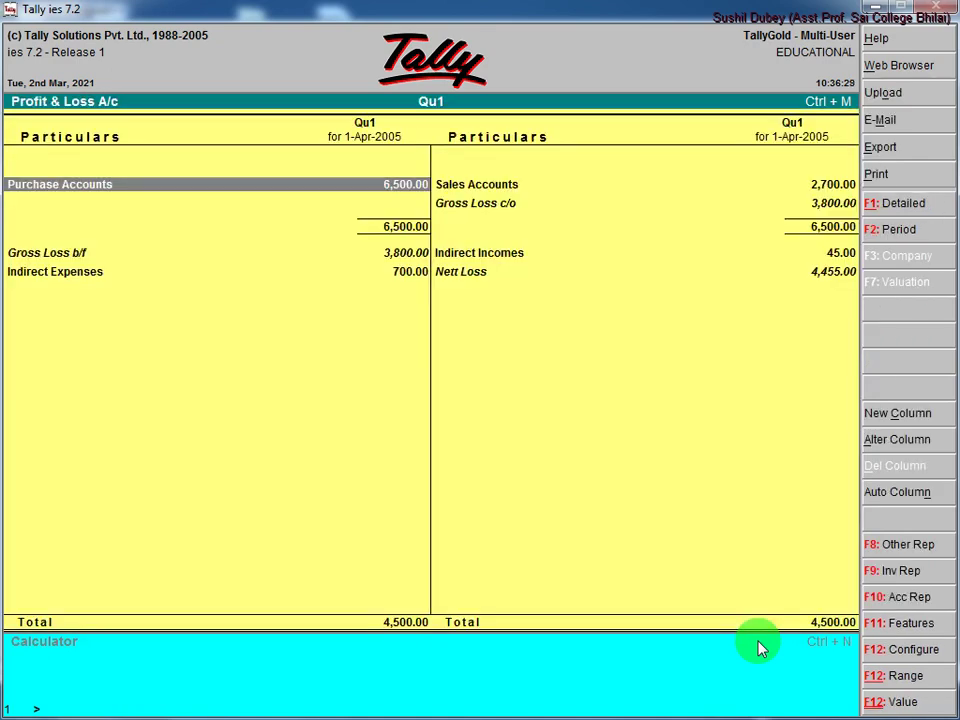
key(Escape)
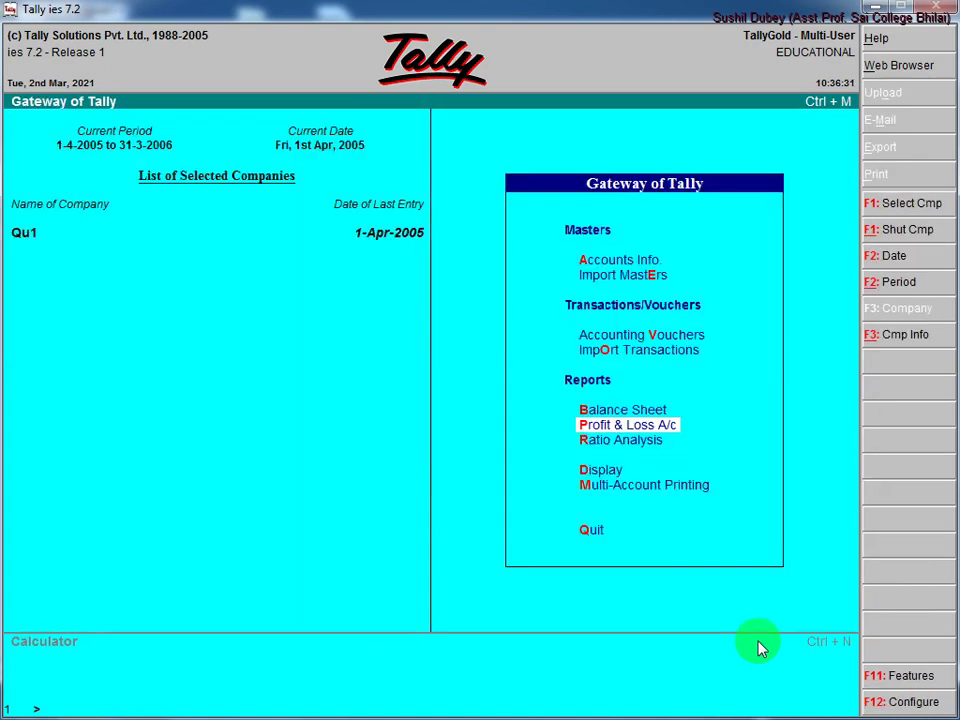